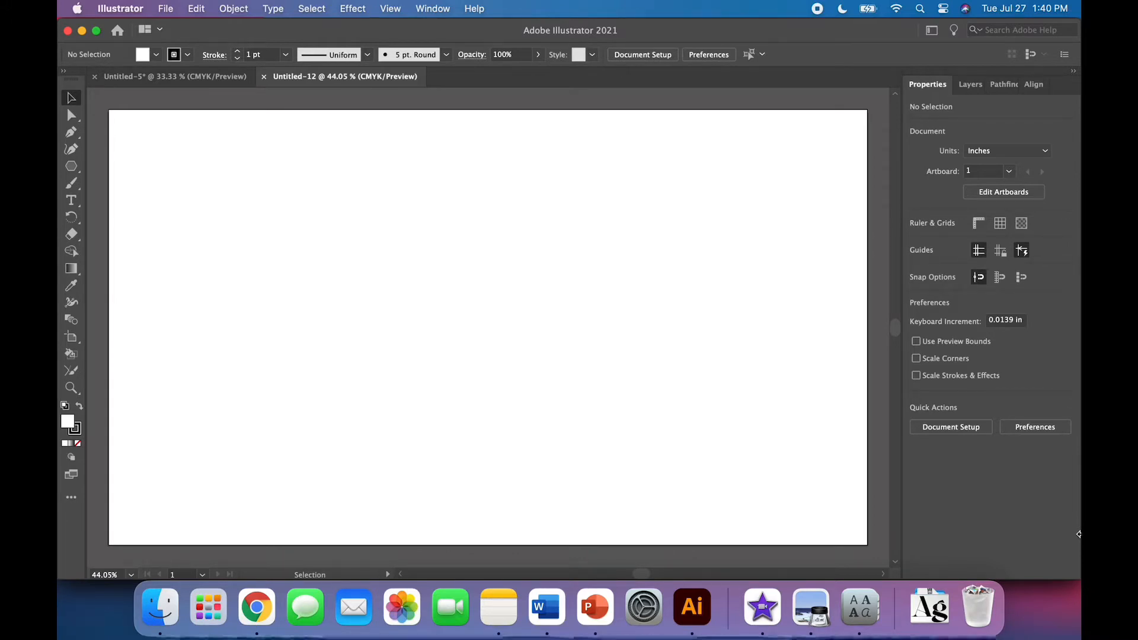
Draw a 4 in by 4 in circle with the Ellipse tool
left_click(68, 170)
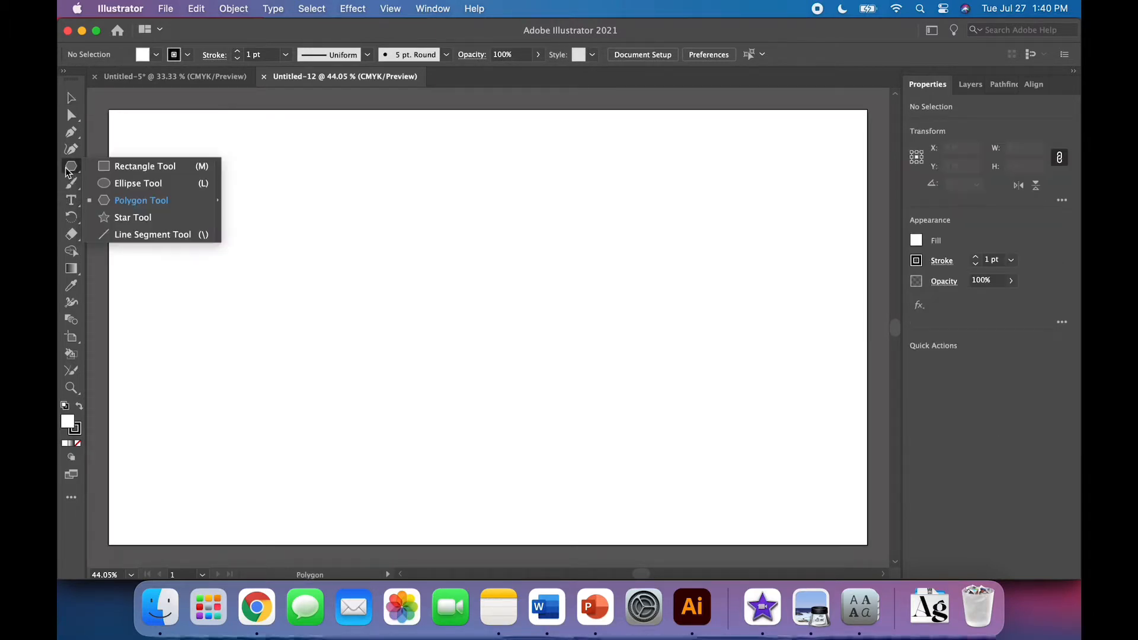
left_click(142, 182)
left_click(392, 327)
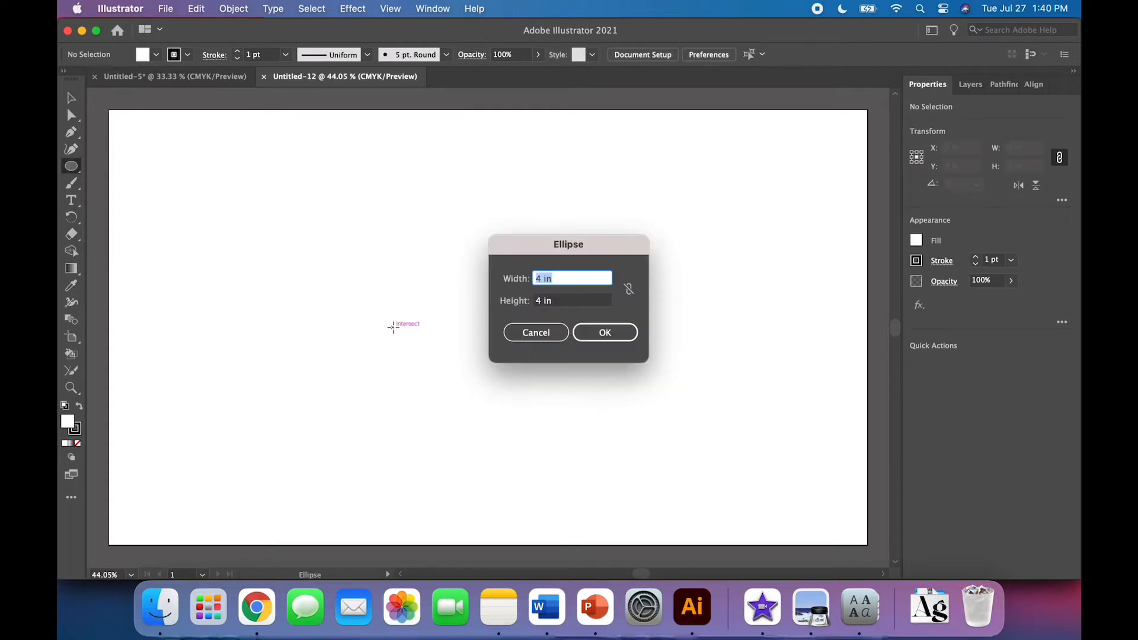
key("Return")
Move the circle up toward the top of the artboard
left_click(71, 97)
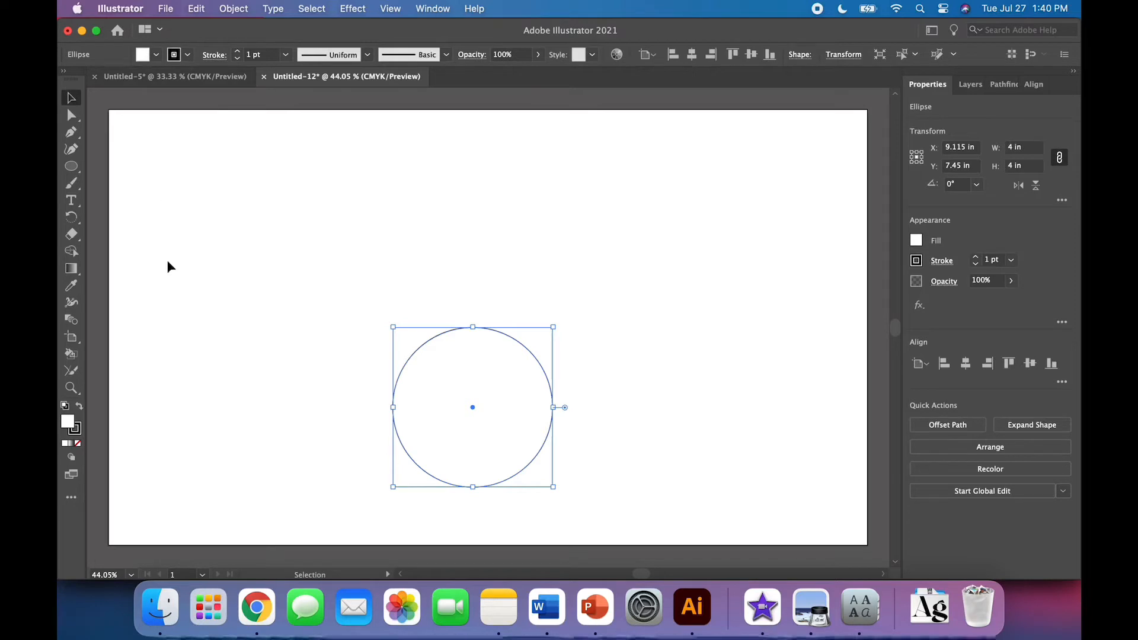
left_click_drag(475, 409, 466, 219)
left_click(331, 336)
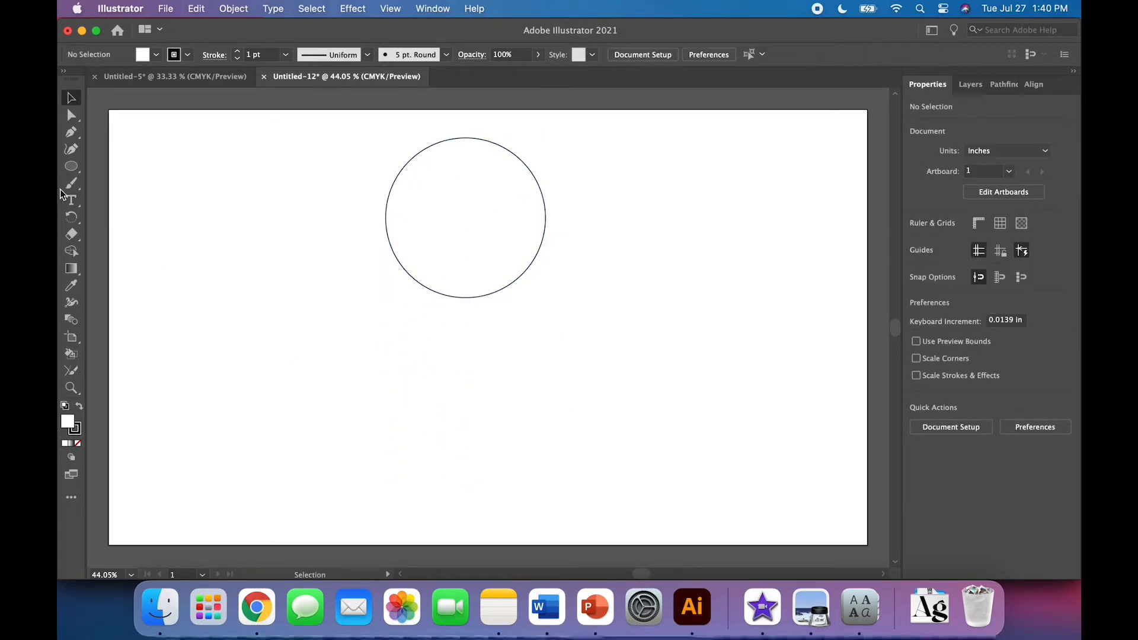
Draw a rectangle 4 in wide and 2 in high with the Rectangle tool
left_click_drag(71, 166, 131, 167)
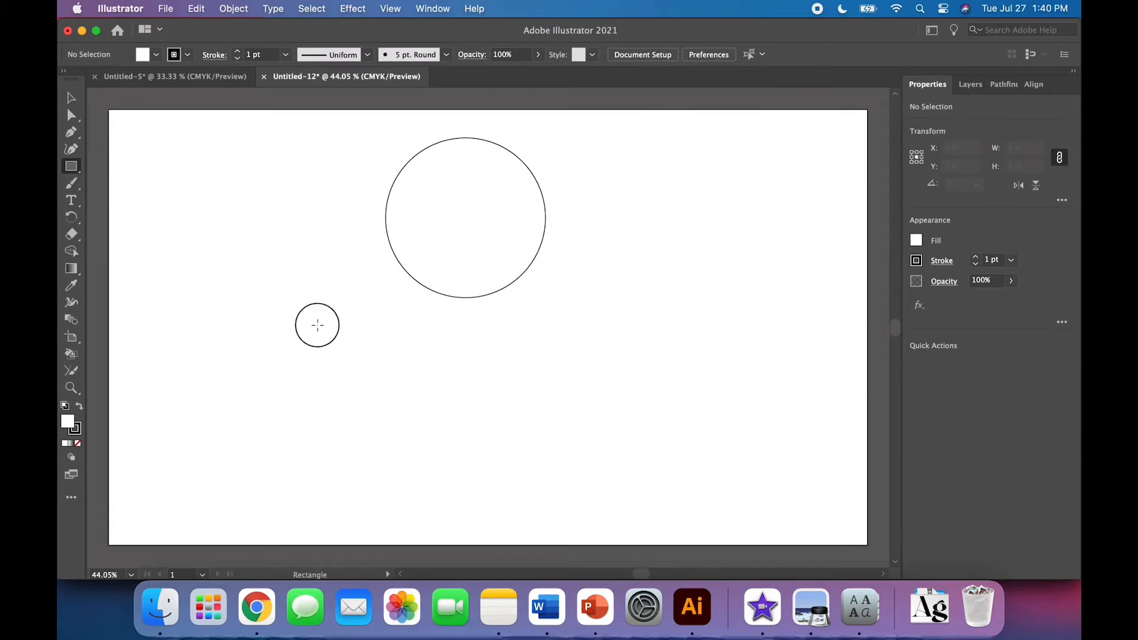
left_click(318, 325)
type("4")
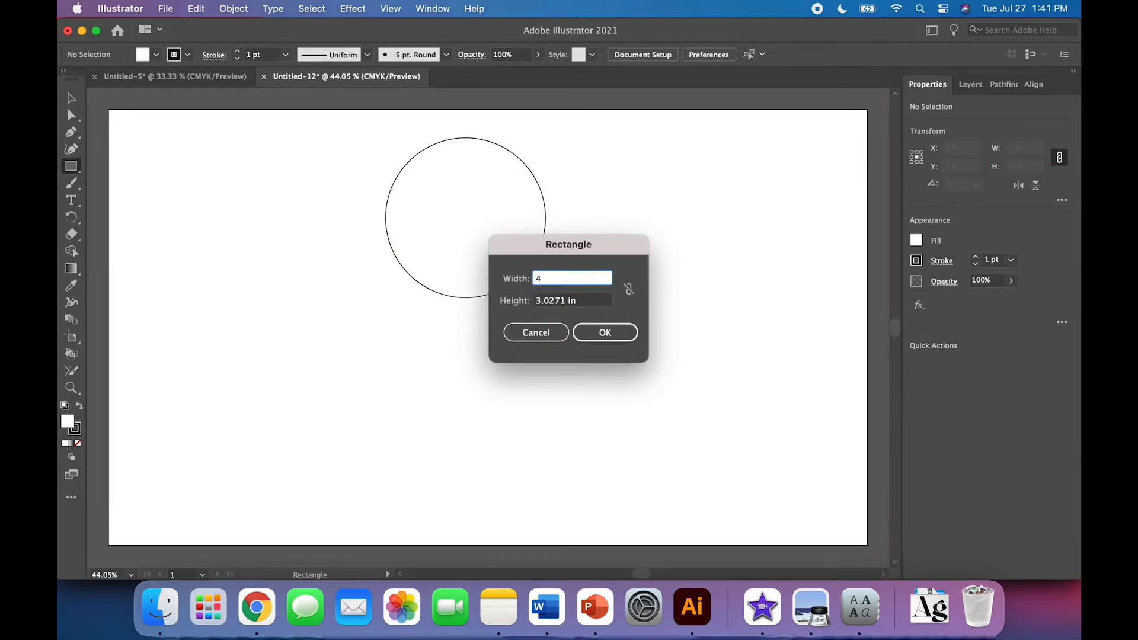
key("Tab")
type("2")
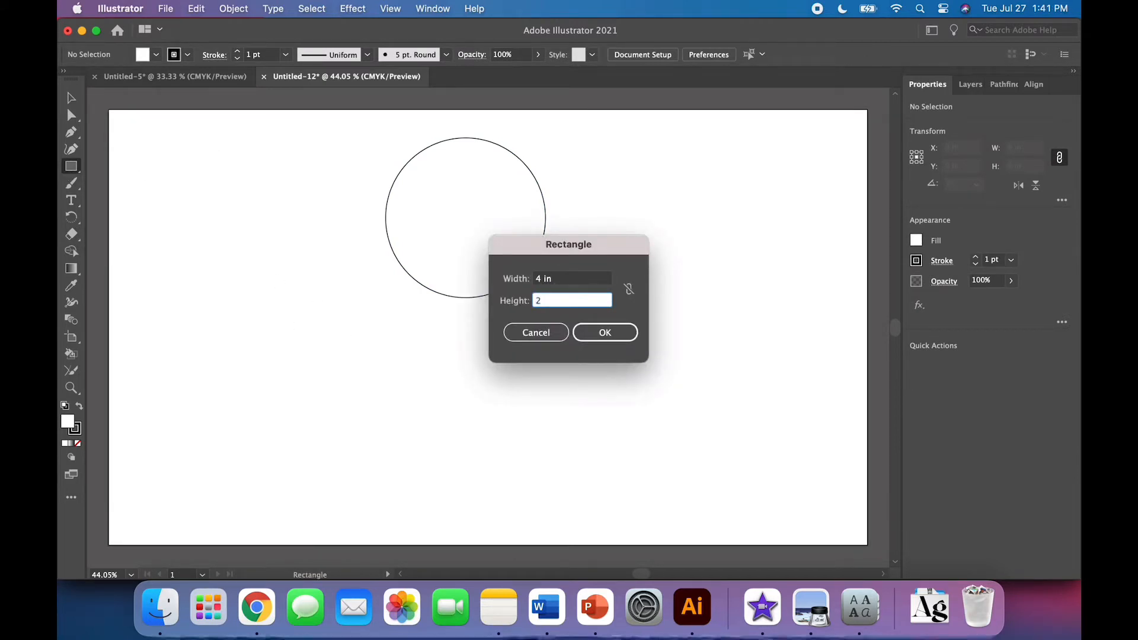
key("Return")
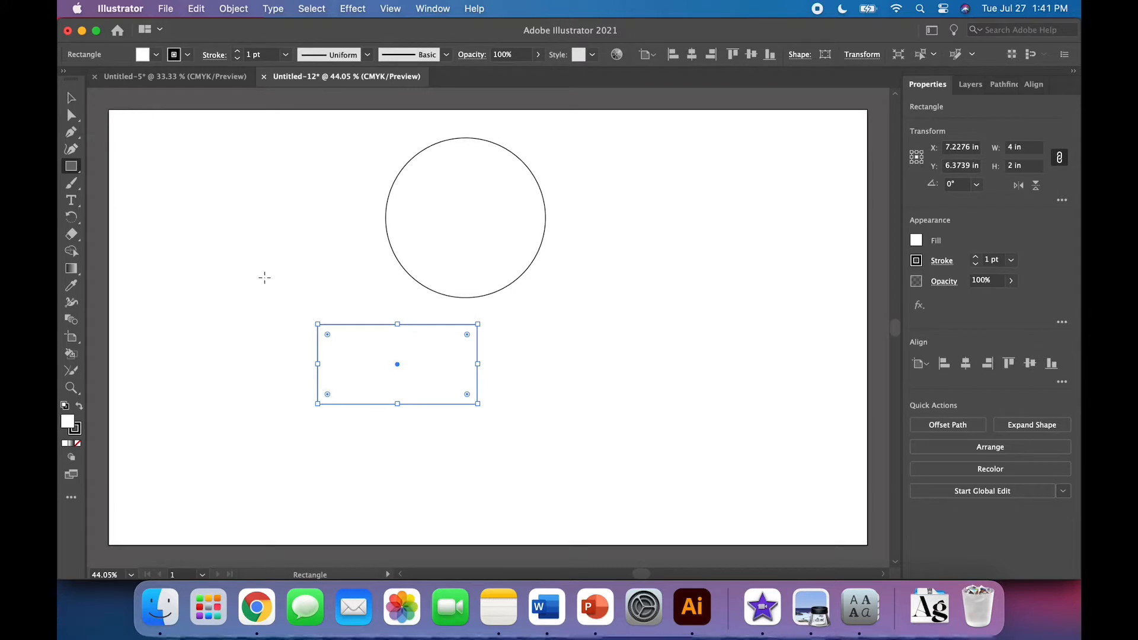
Select both shapes and align them on their horizontal centres and bottom edges
key("v")
left_click(275, 214)
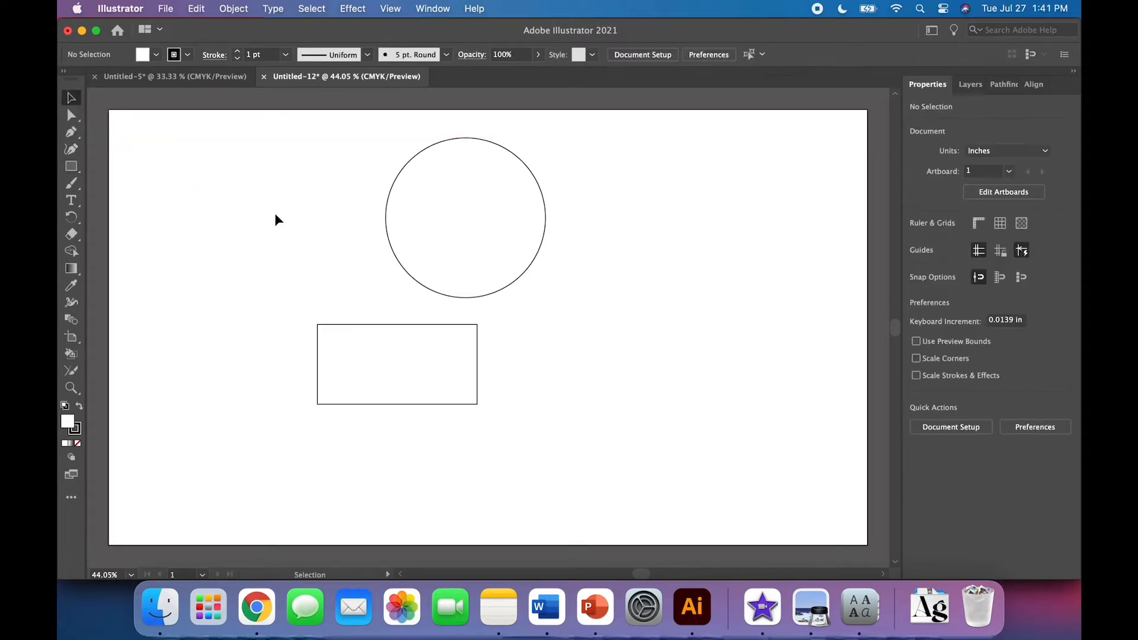
key("super+a")
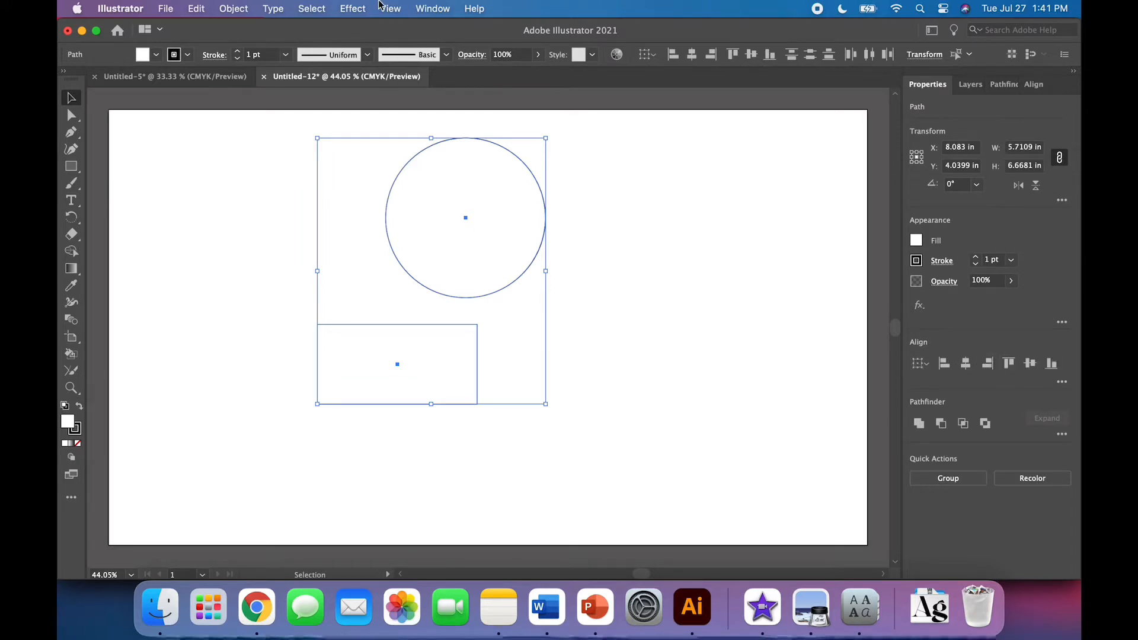
left_click(233, 8)
mouse_move(296, 61)
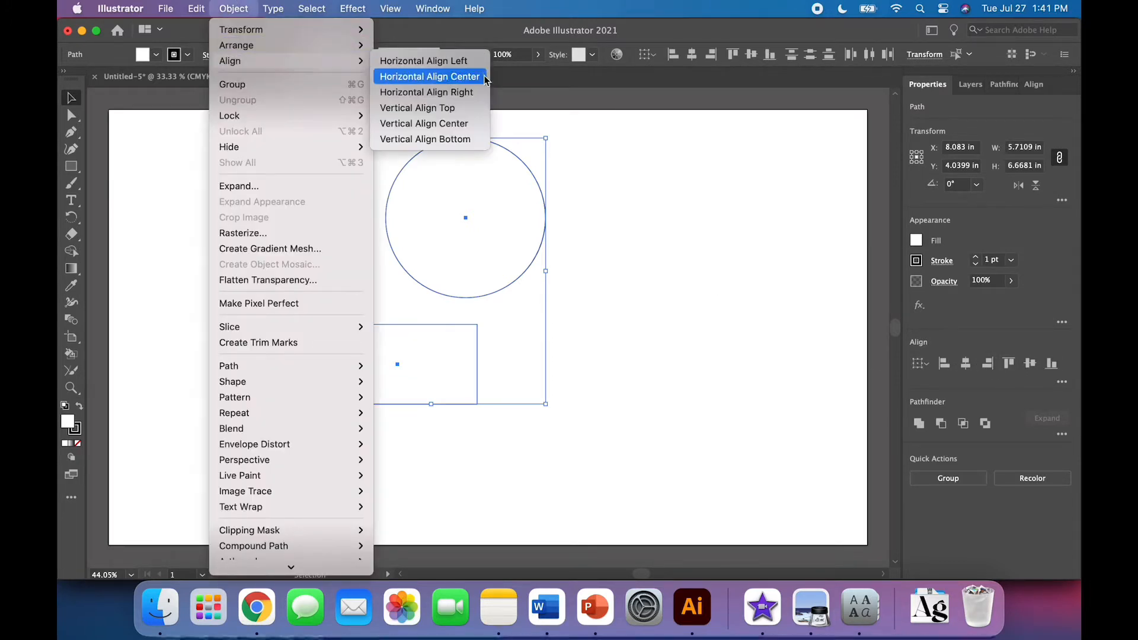
left_click(232, 9)
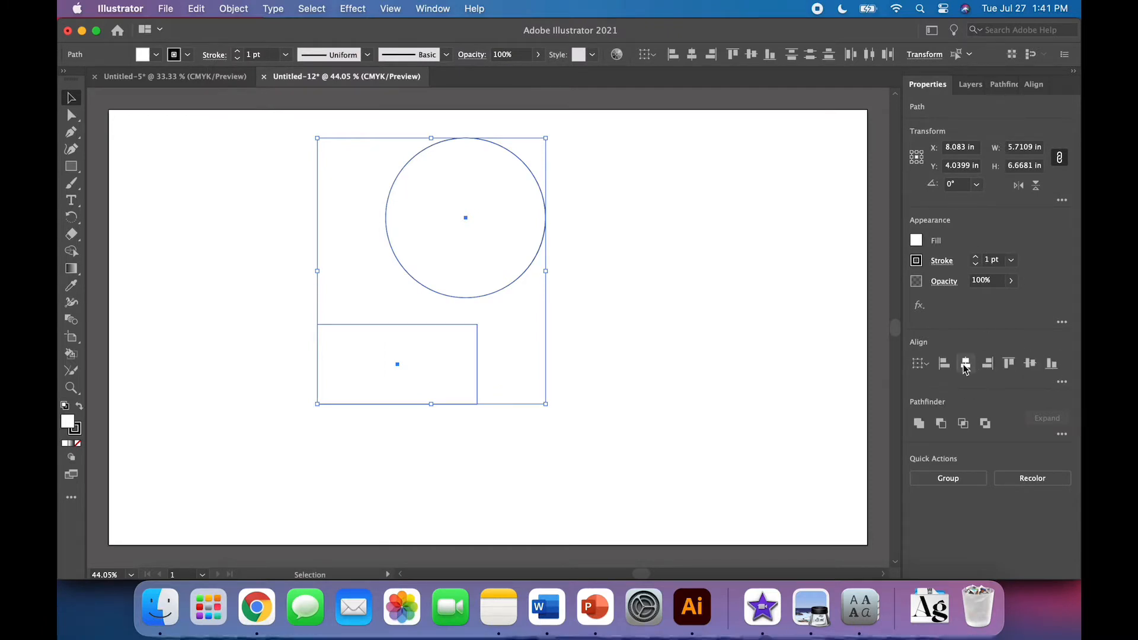
left_click(965, 366)
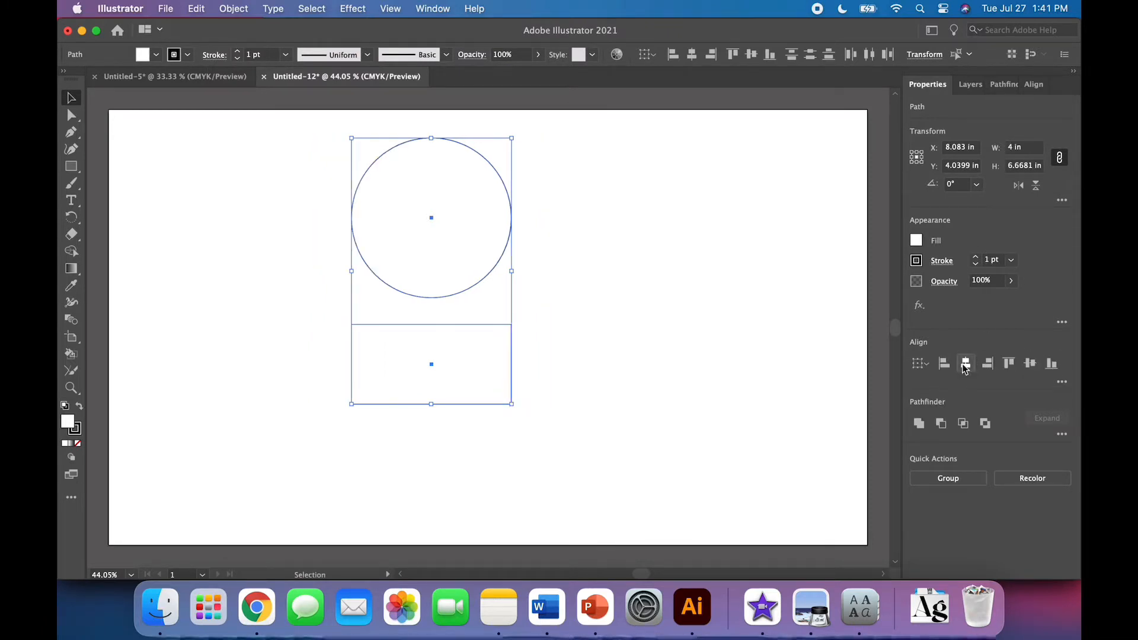
left_click(1052, 364)
left_click(715, 414)
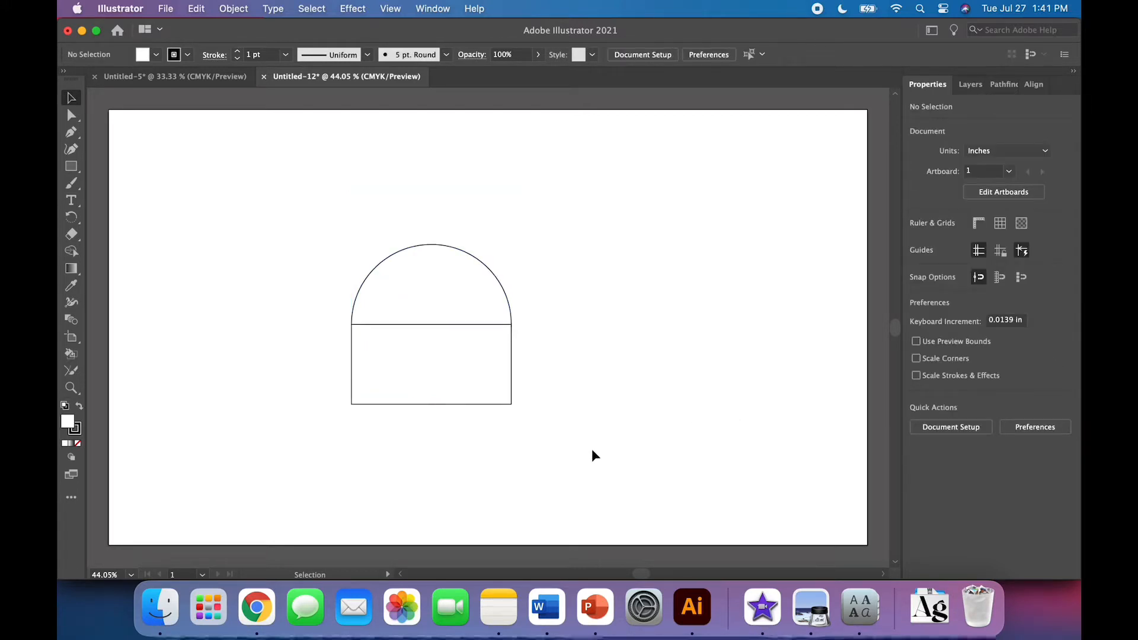
Subtract the rectangle from the circle with Pathfinder's Minus Front to leave a half circle
left_click_drag(592, 451, 317, 197)
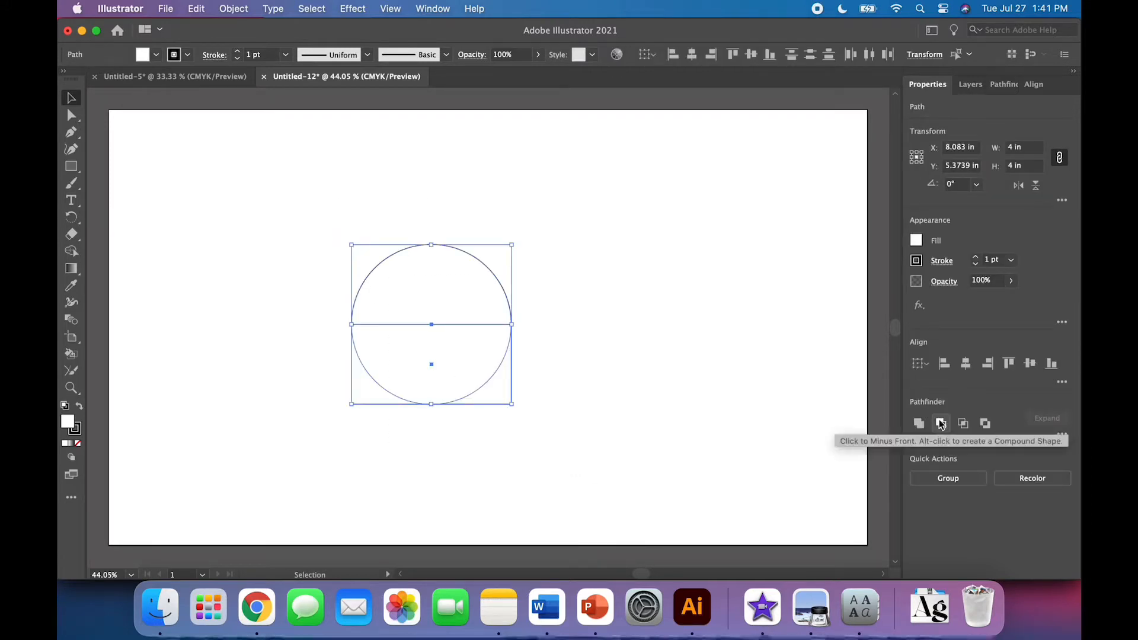
left_click(432, 9)
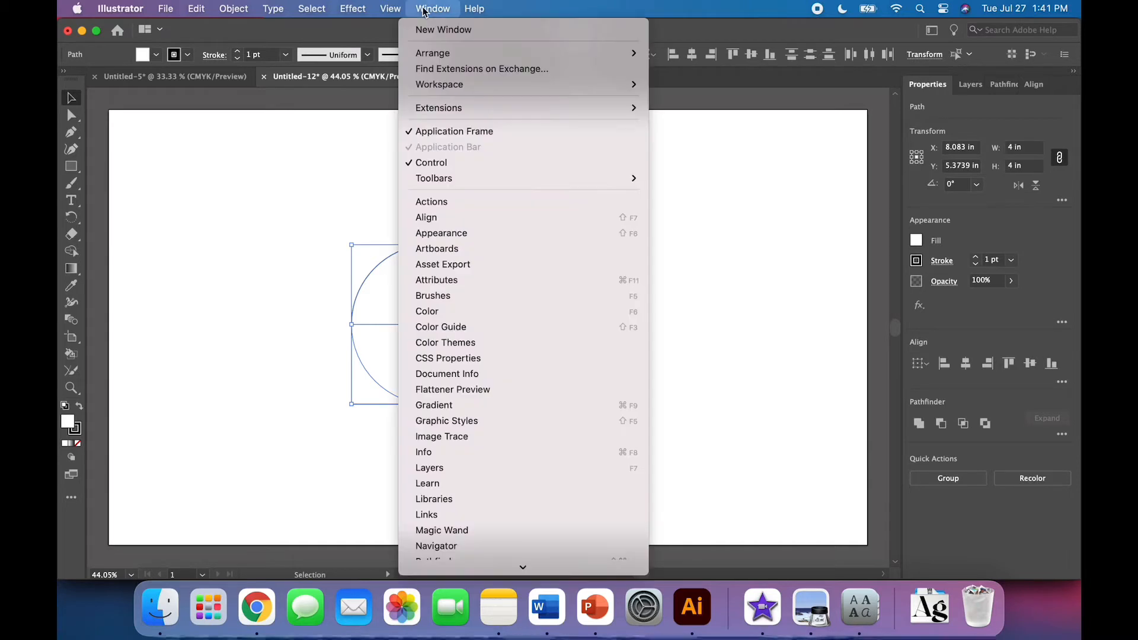
scroll(456, 439, "down", 5)
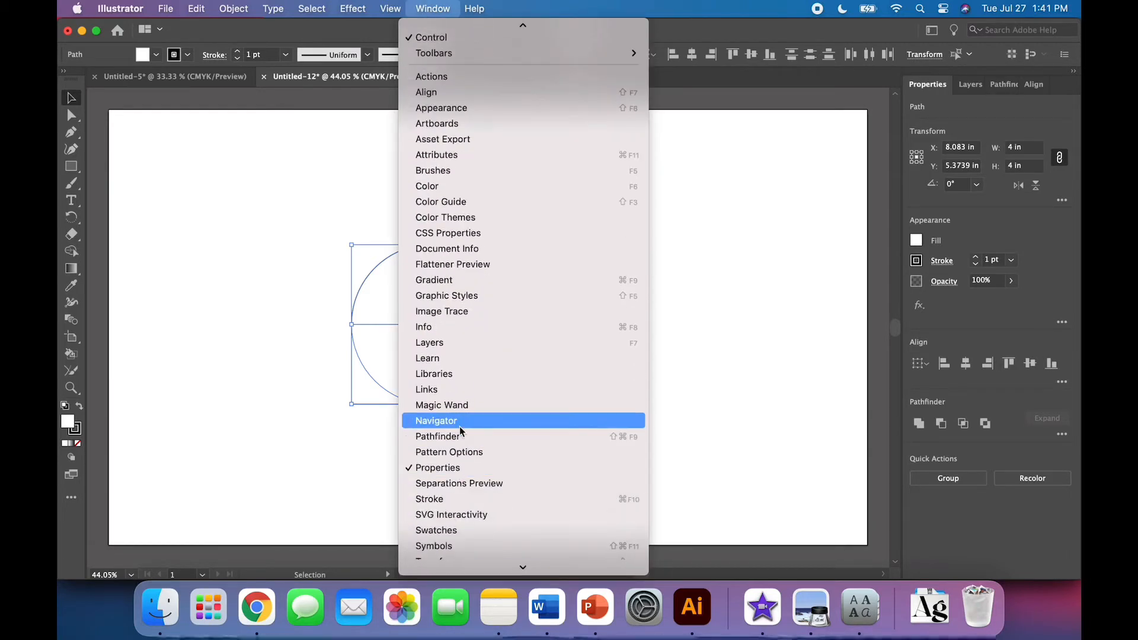
left_click(432, 9)
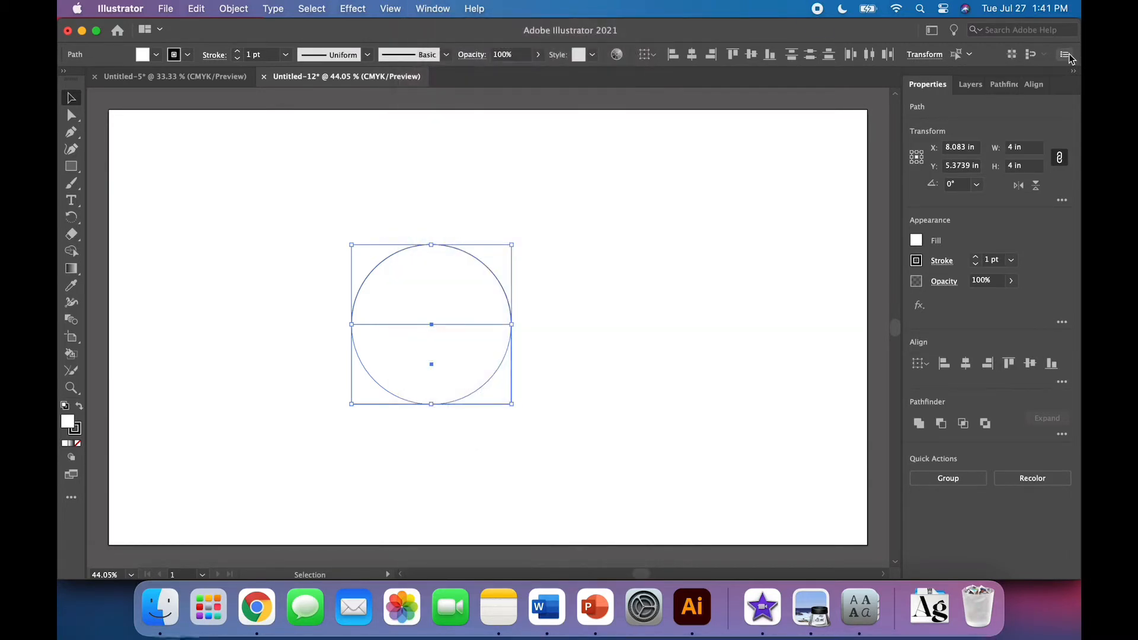
left_click(1005, 86)
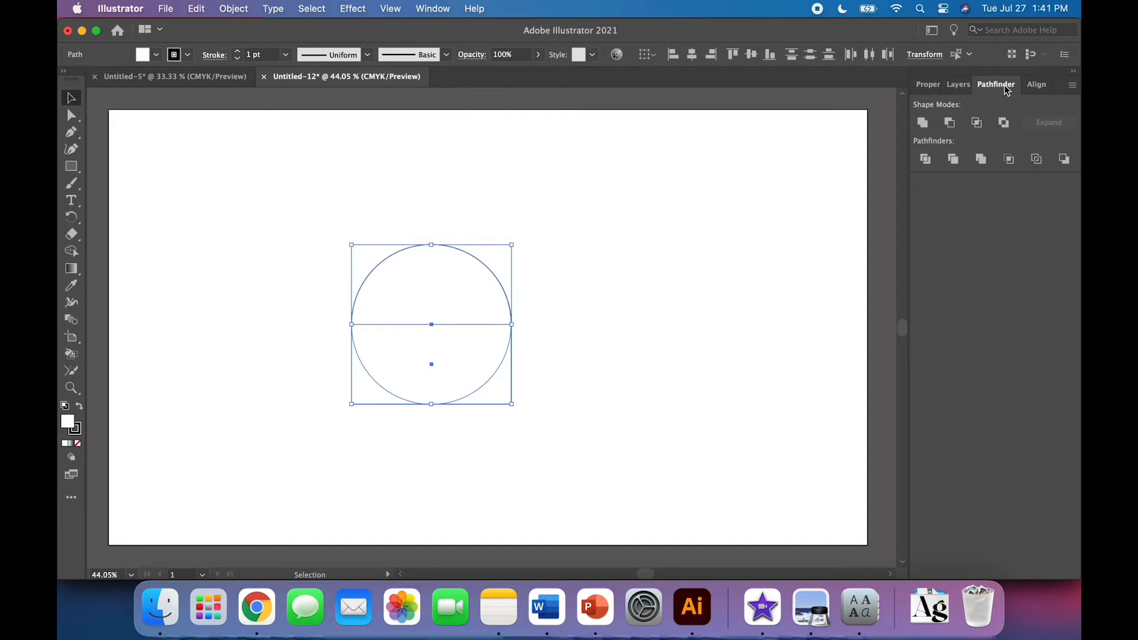
left_click(928, 85)
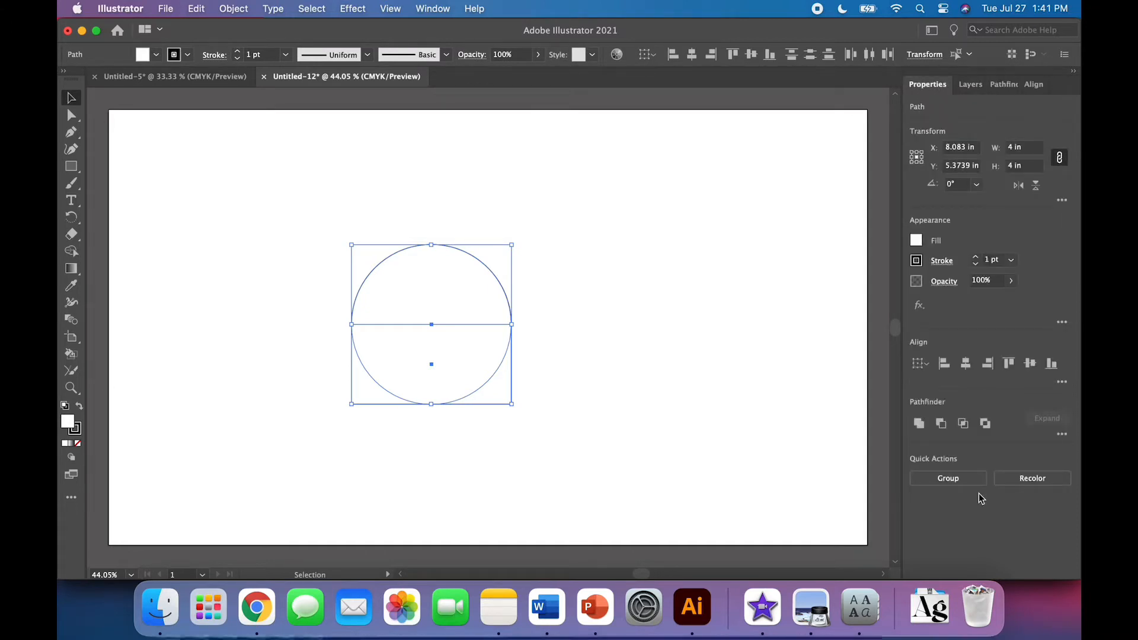
left_click(940, 423)
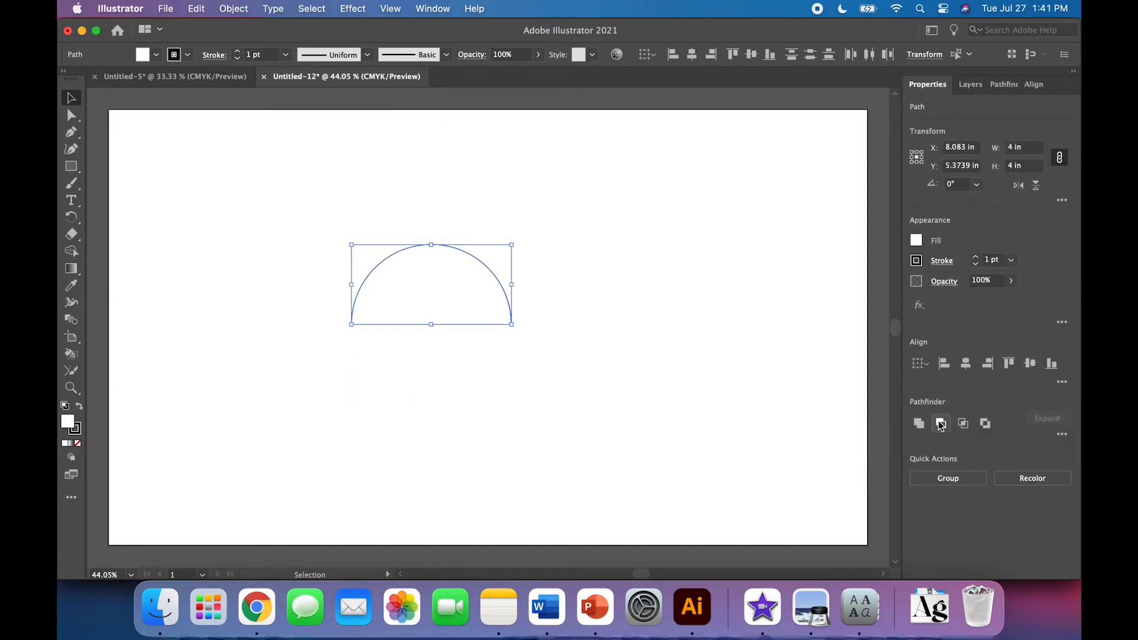
left_click(429, 460)
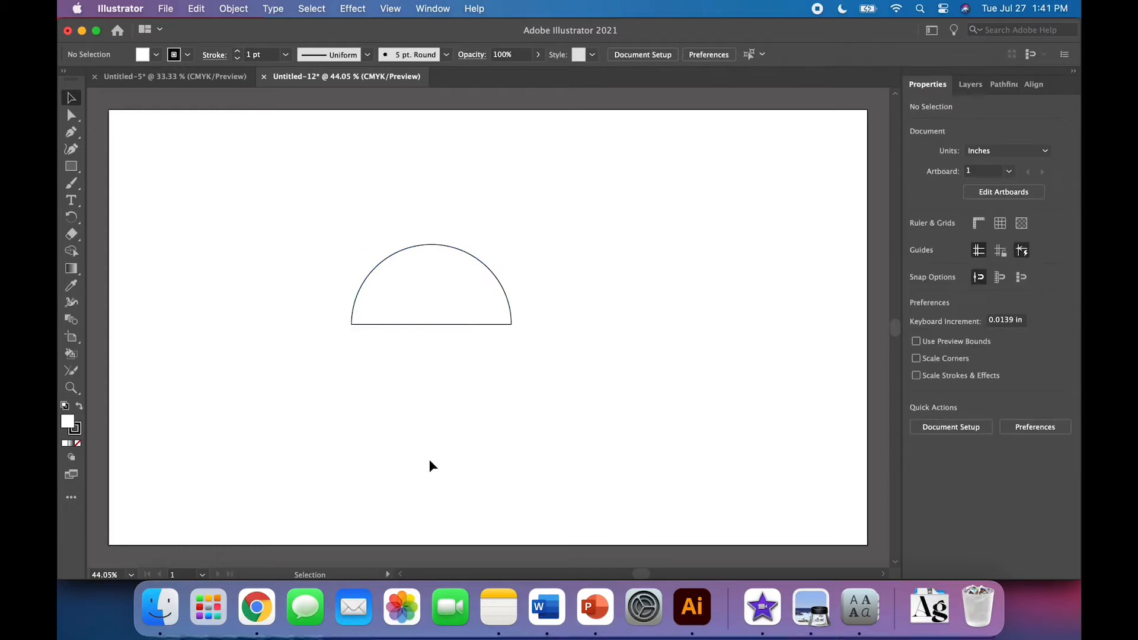
Fill the half circle with a tan swatch and set its stroke to None
left_click(450, 324)
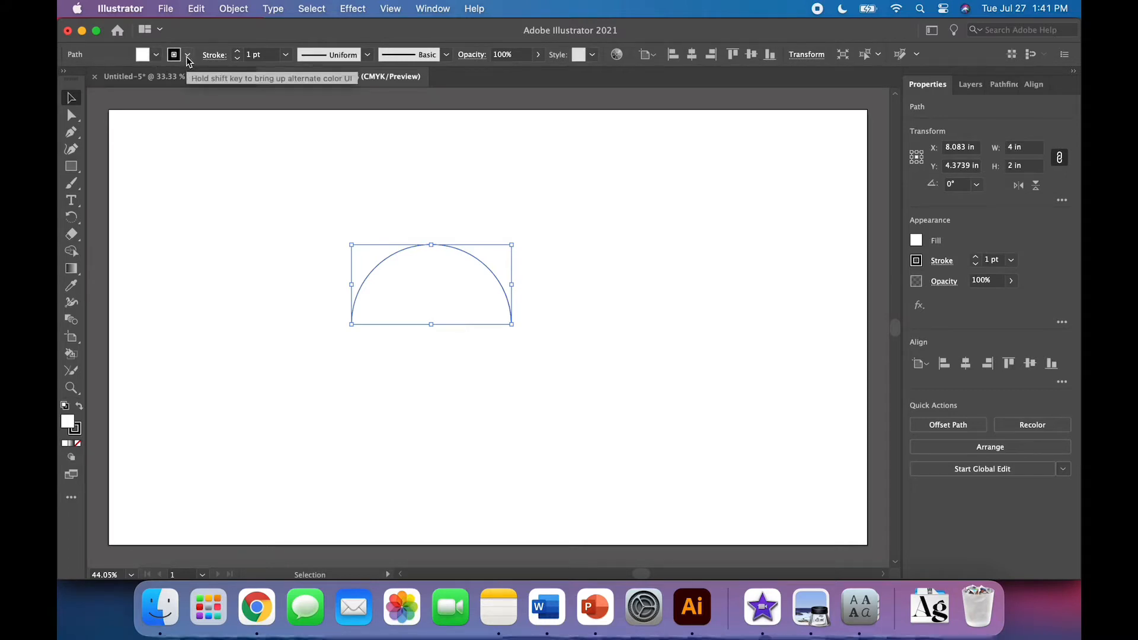
left_click(156, 55)
left_click(107, 100)
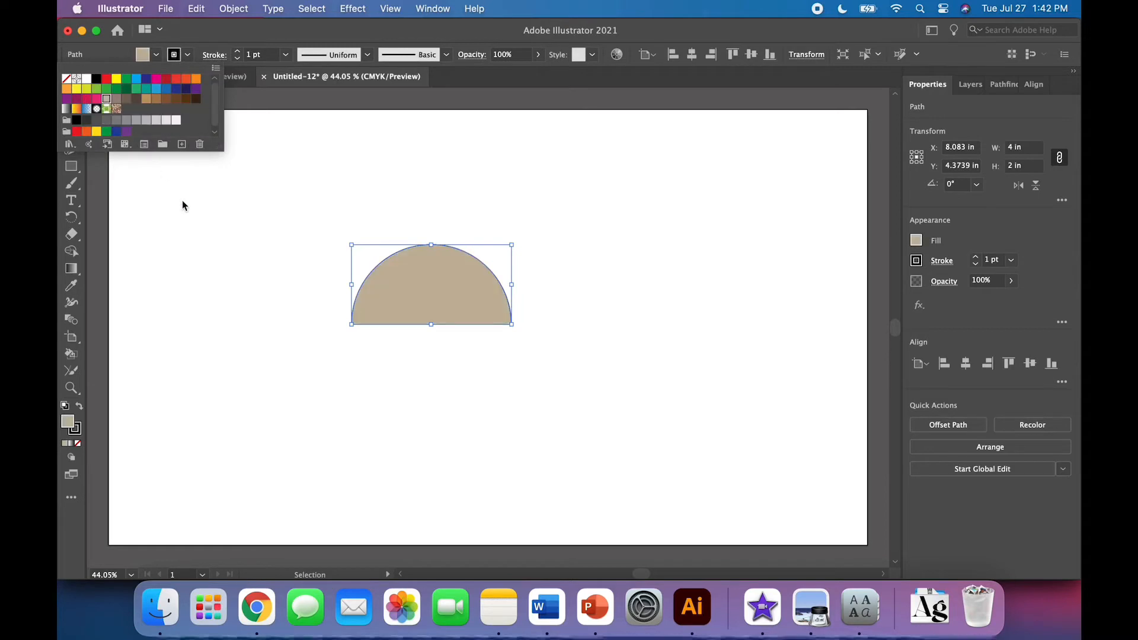
left_click(188, 57)
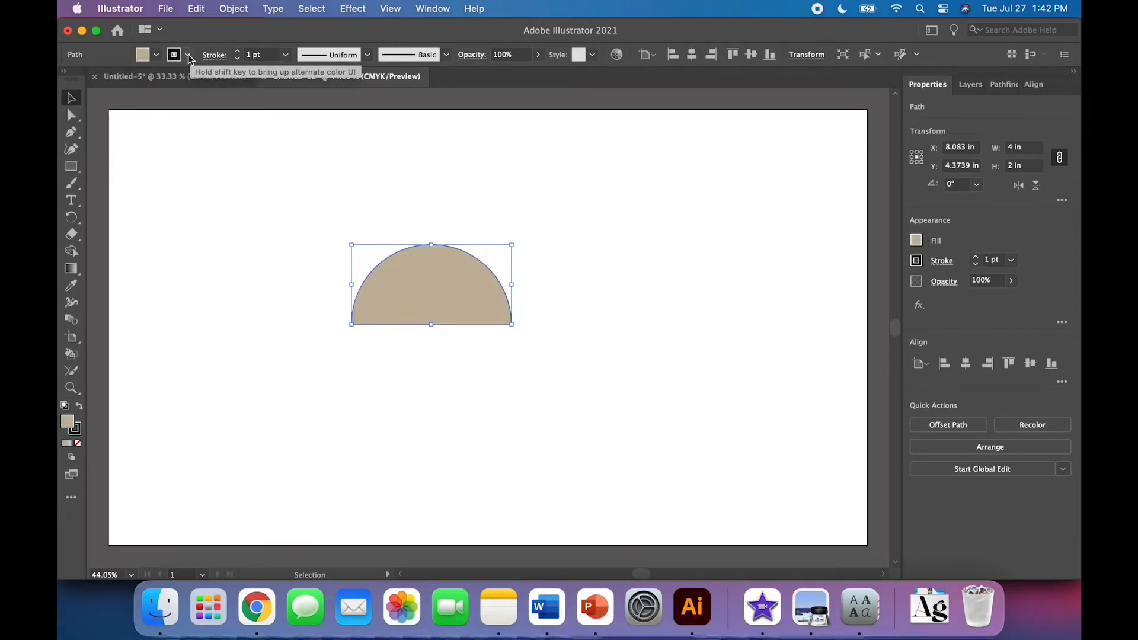
left_click(188, 56)
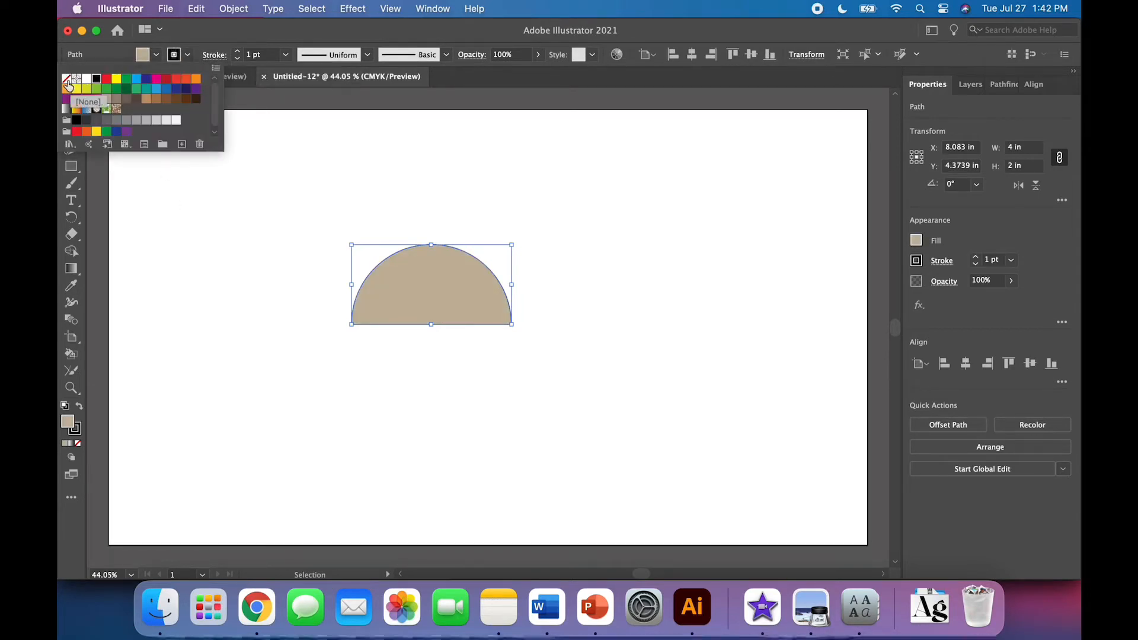
left_click(66, 79)
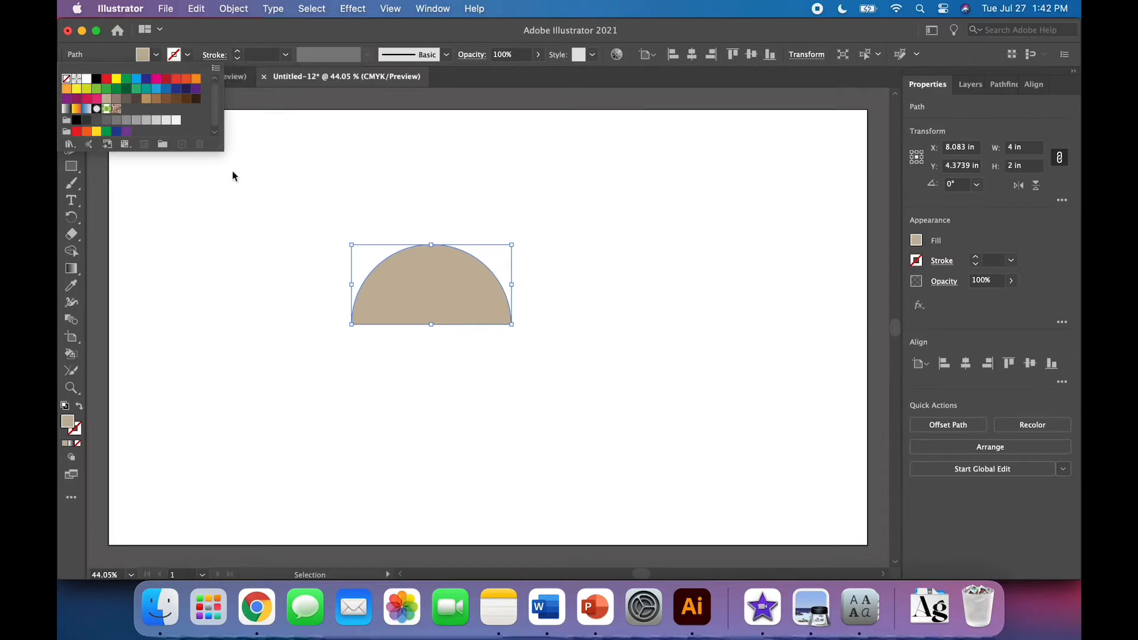
left_click(255, 250)
left_click(256, 253)
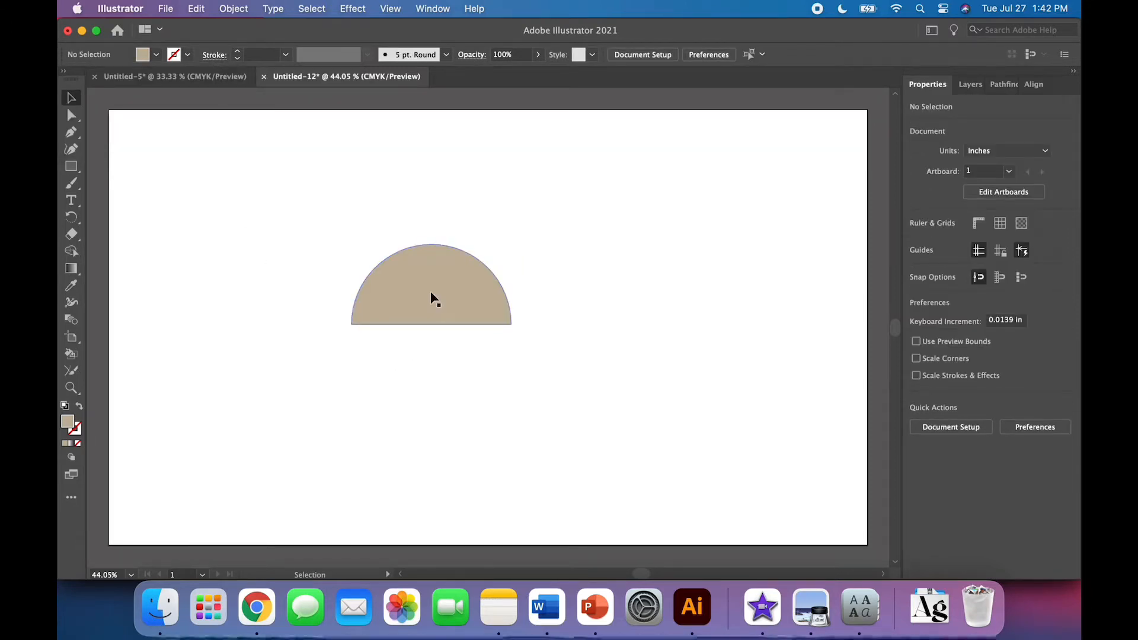
Move the half circle toward the artboard's upper left corner
left_click_drag(431, 299, 338, 193)
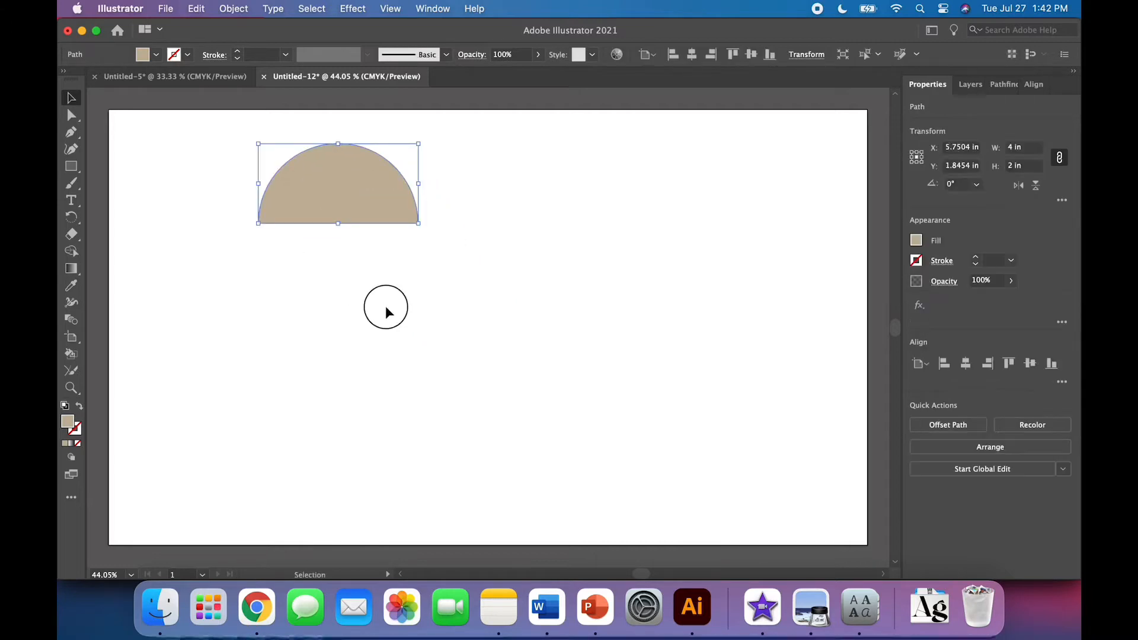
left_click(385, 305)
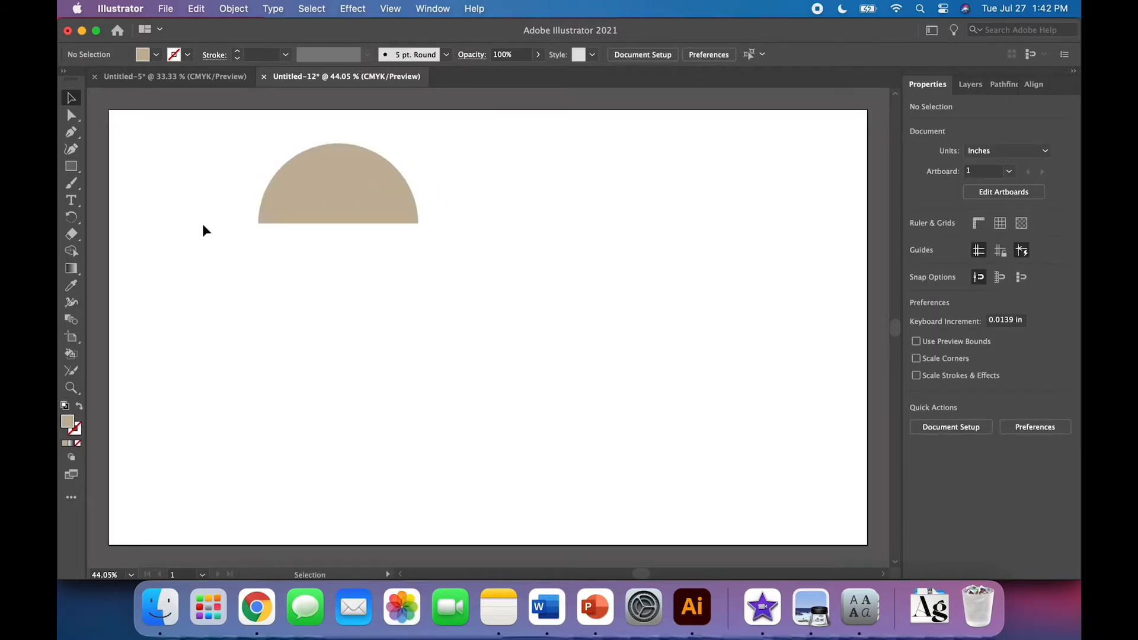
left_click(276, 216)
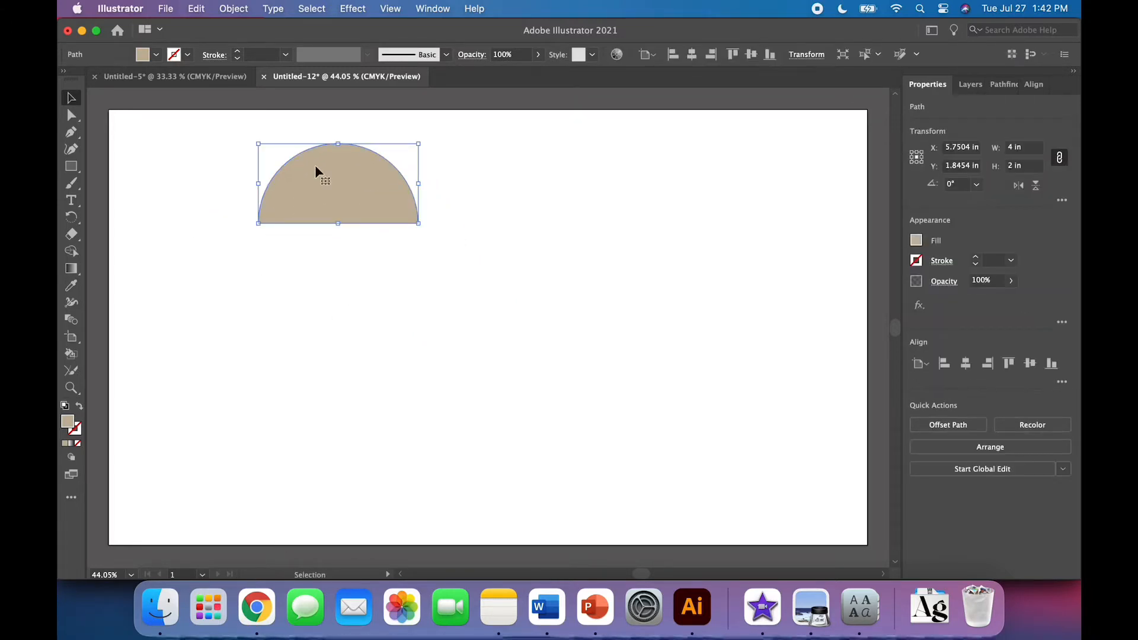
left_click(333, 285)
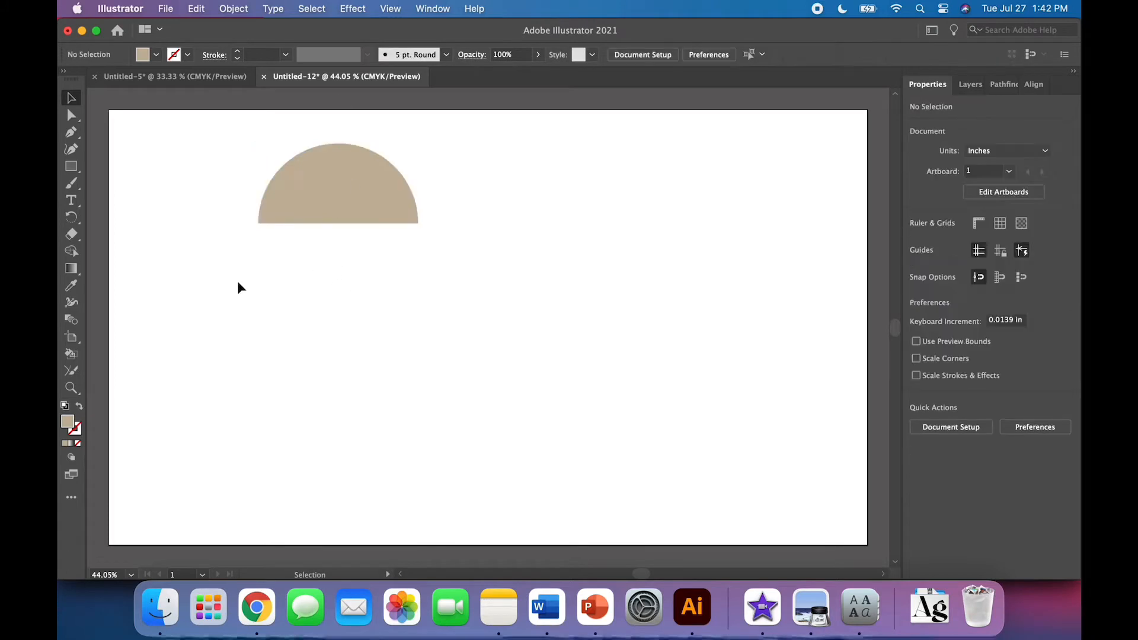
Draw a thin vertical rectangle about 0.23 in wide and 4.08 in tall hanging below the half circle's flat edge
left_click(70, 168)
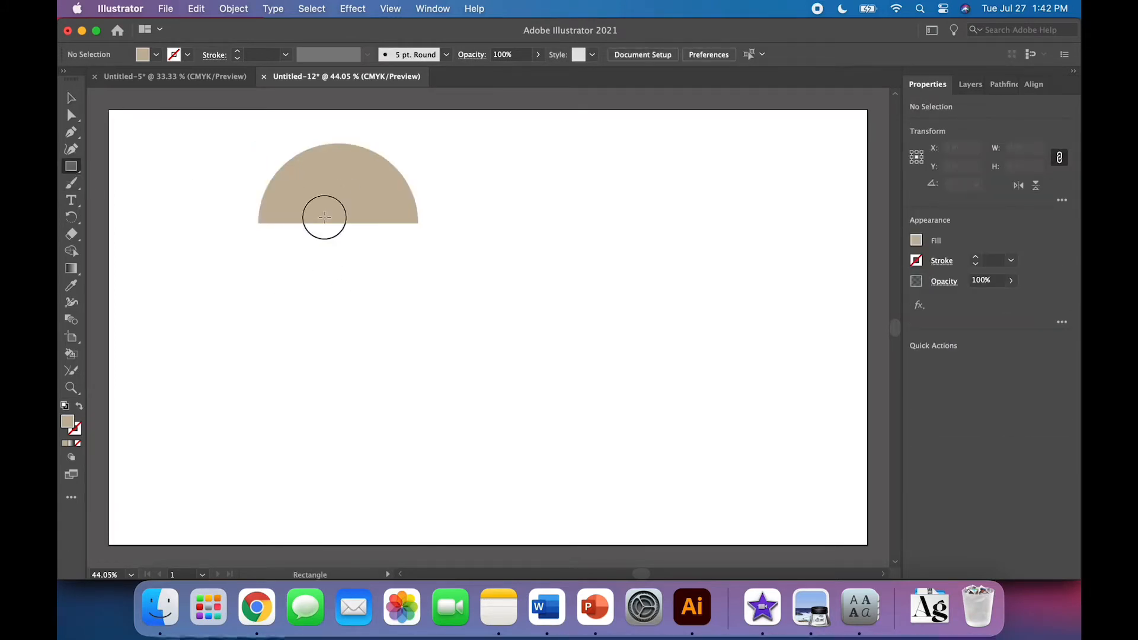
left_click_drag(324, 217, 334, 380)
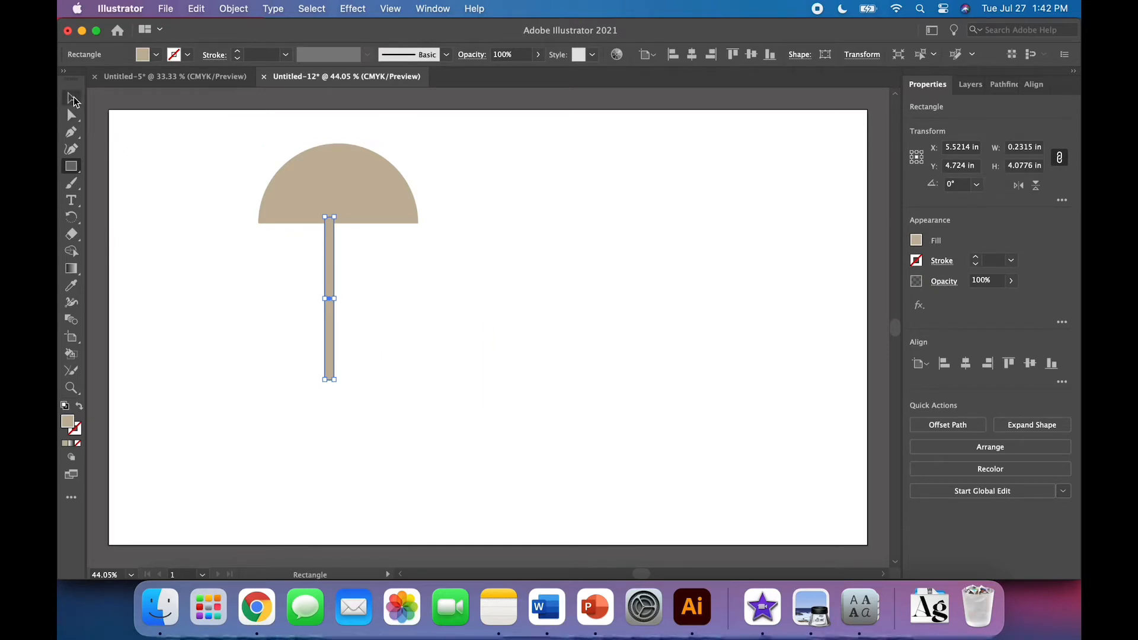
left_click(1017, 148)
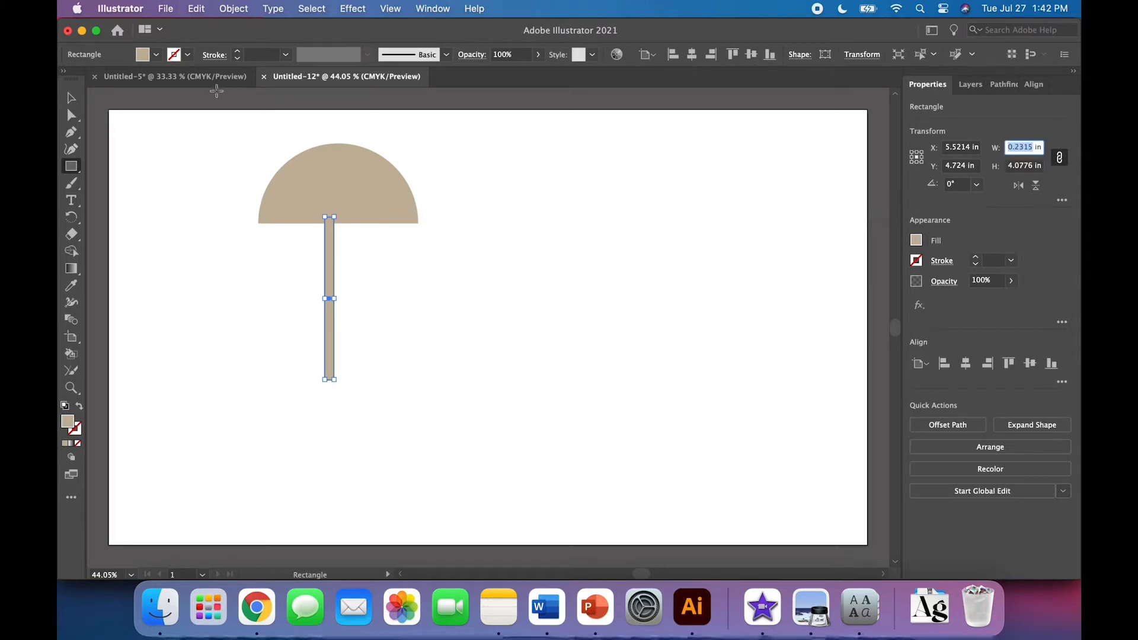
left_click(70, 98)
left_click(226, 260)
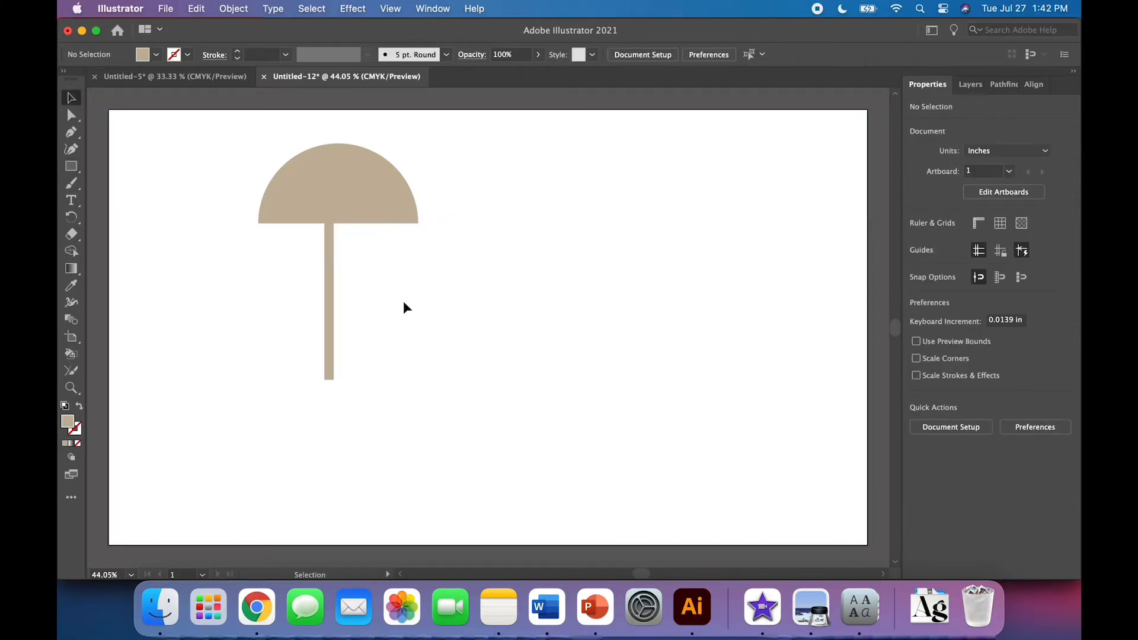
Select the half circle and the rectangle and align them on their horizontal centres
left_click_drag(467, 305, 269, 163)
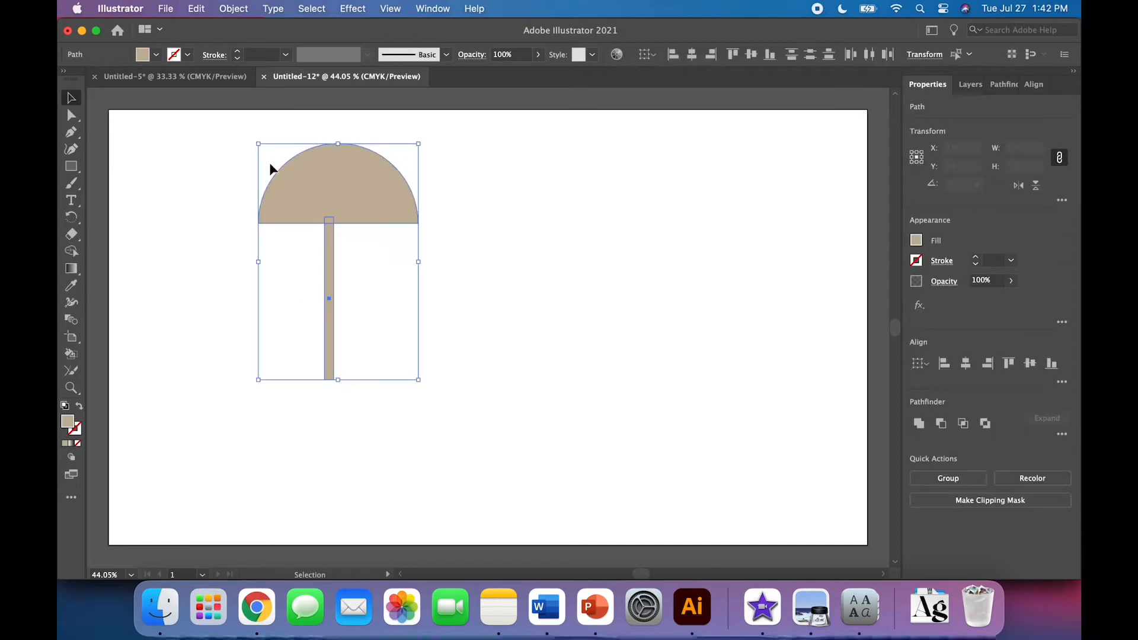
left_click(966, 362)
left_click(701, 431)
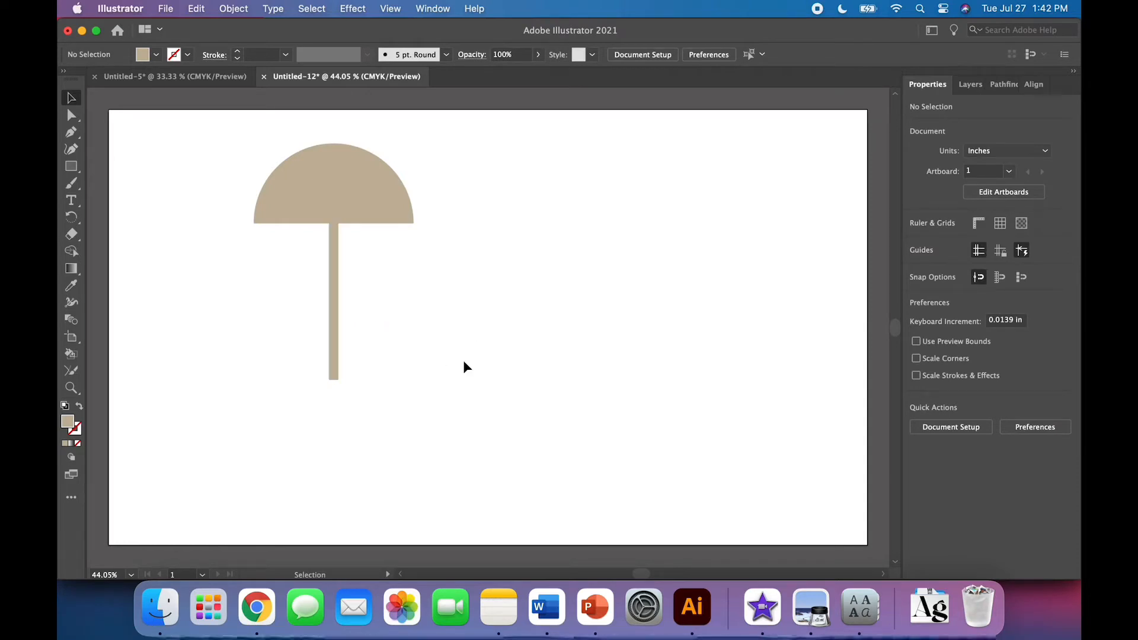
Merge the half circle and the rectangle into one shape with Pathfinder Unite
left_click_drag(465, 365, 270, 176)
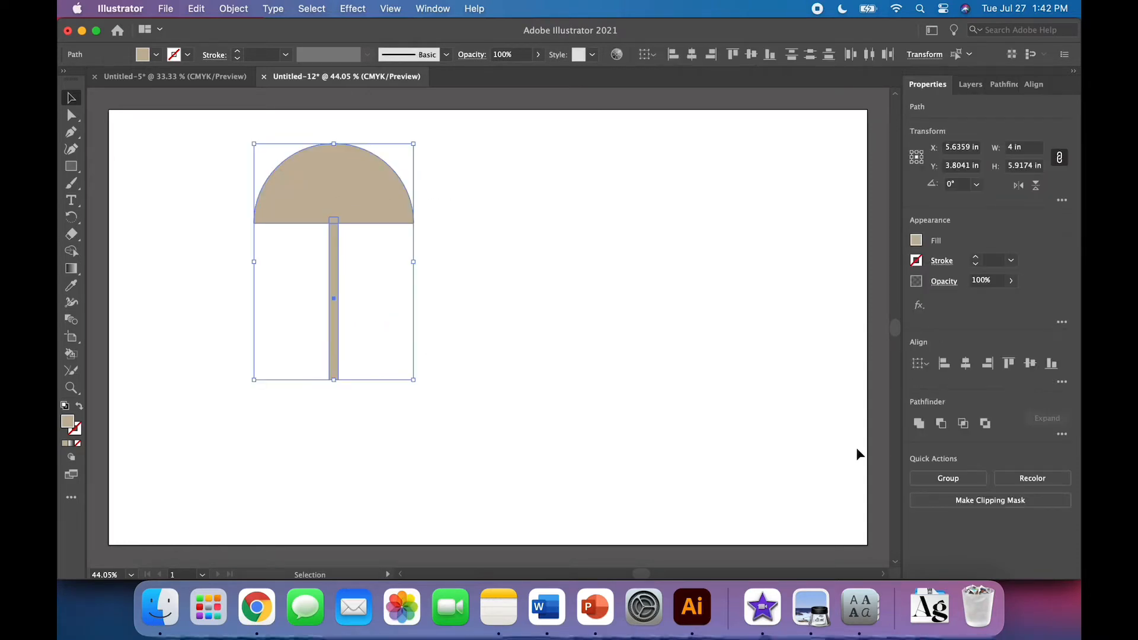
left_click(918, 424)
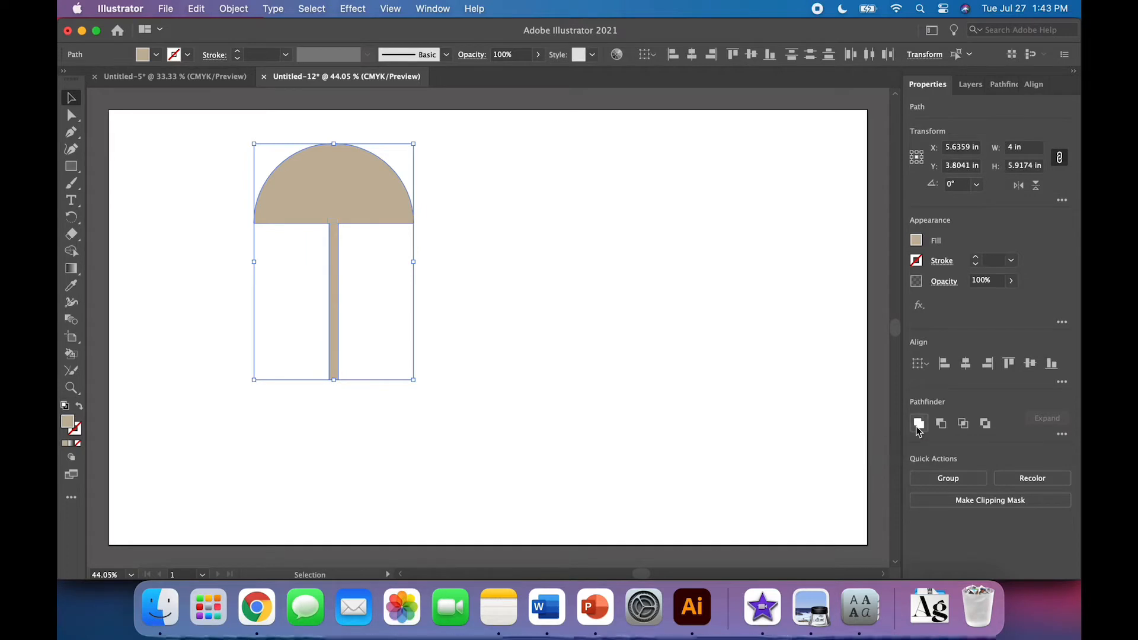
left_click(733, 442)
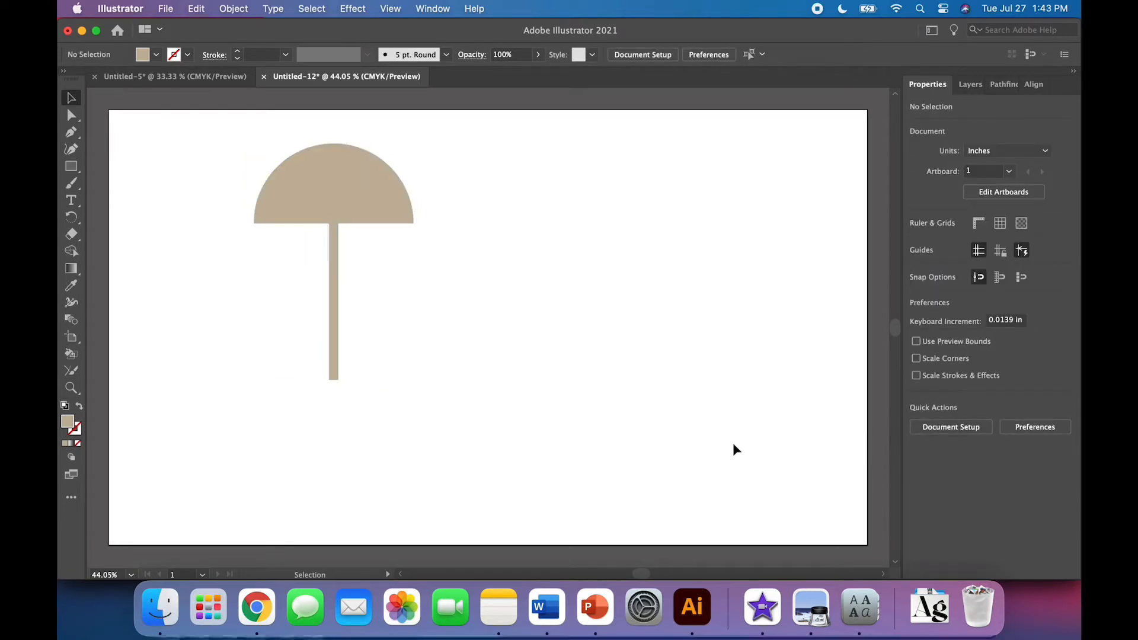
Create a three-sided polygon with a 0.6944 in radius on the artboard using the Polygon tool
left_click(72, 172)
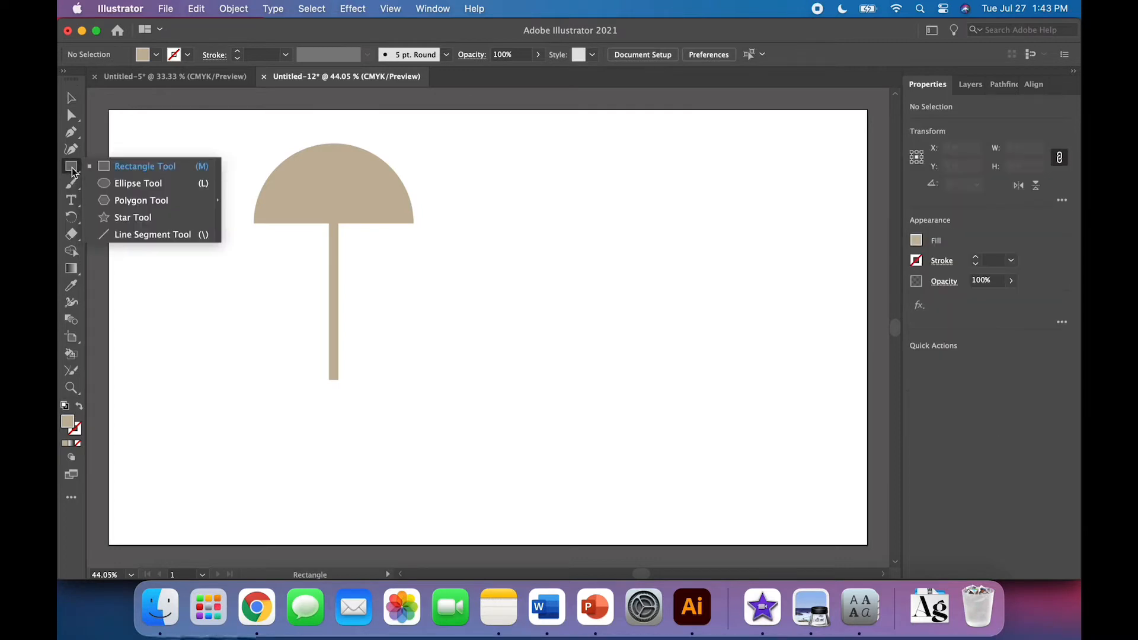
left_click(117, 202)
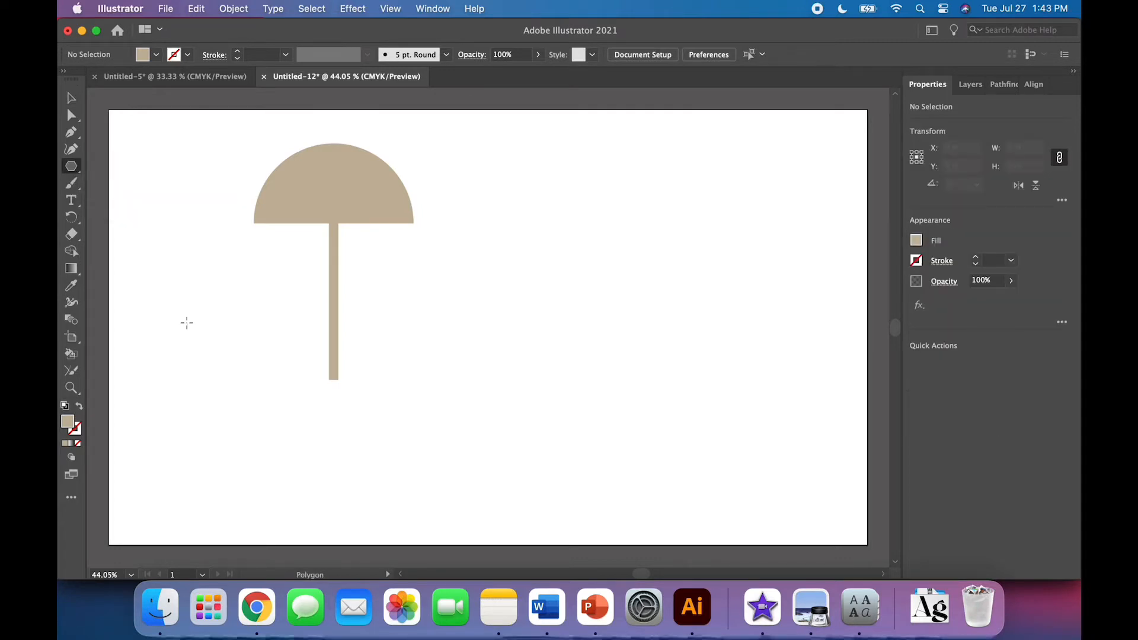
left_click(211, 365)
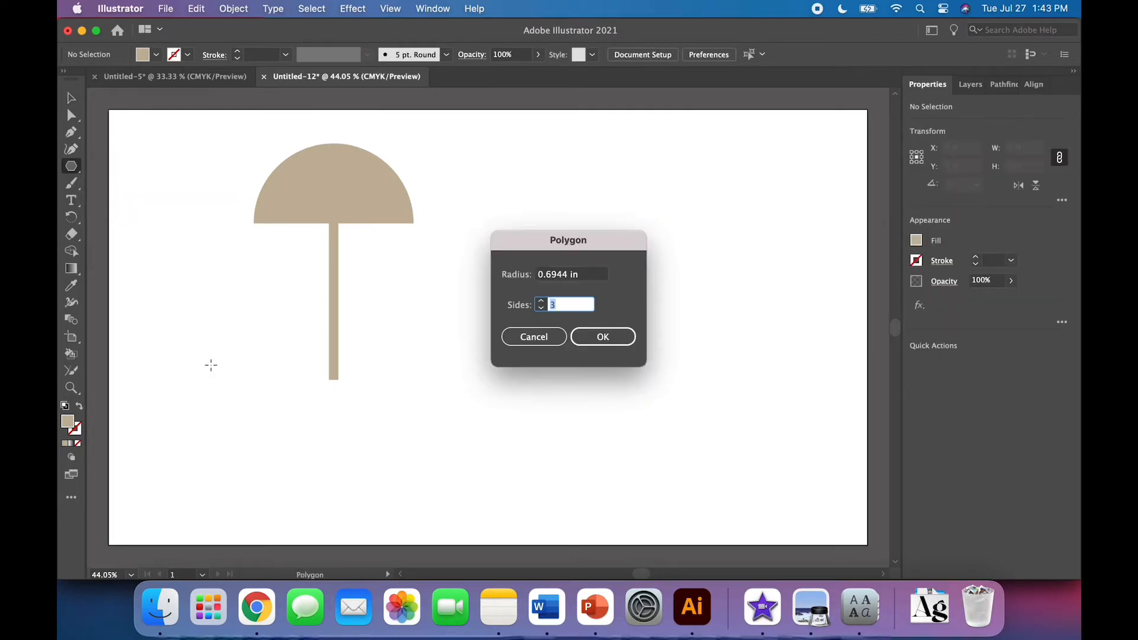
left_click(607, 335)
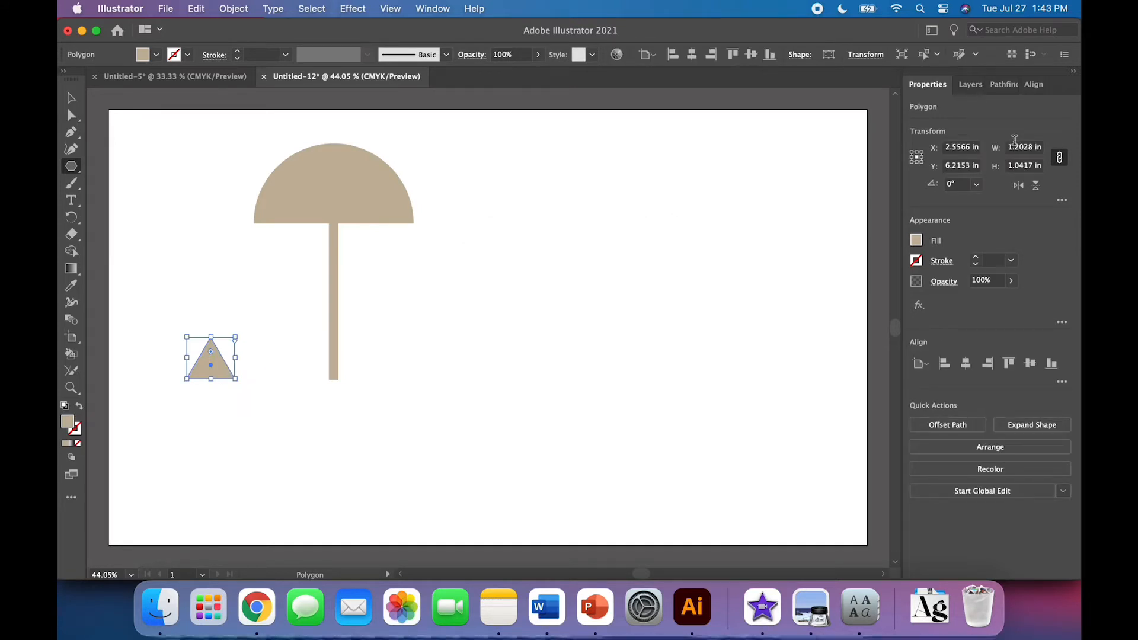
Scale the triangle proportionally to a width of 0.2315 in, matching the handle
left_click(1059, 158)
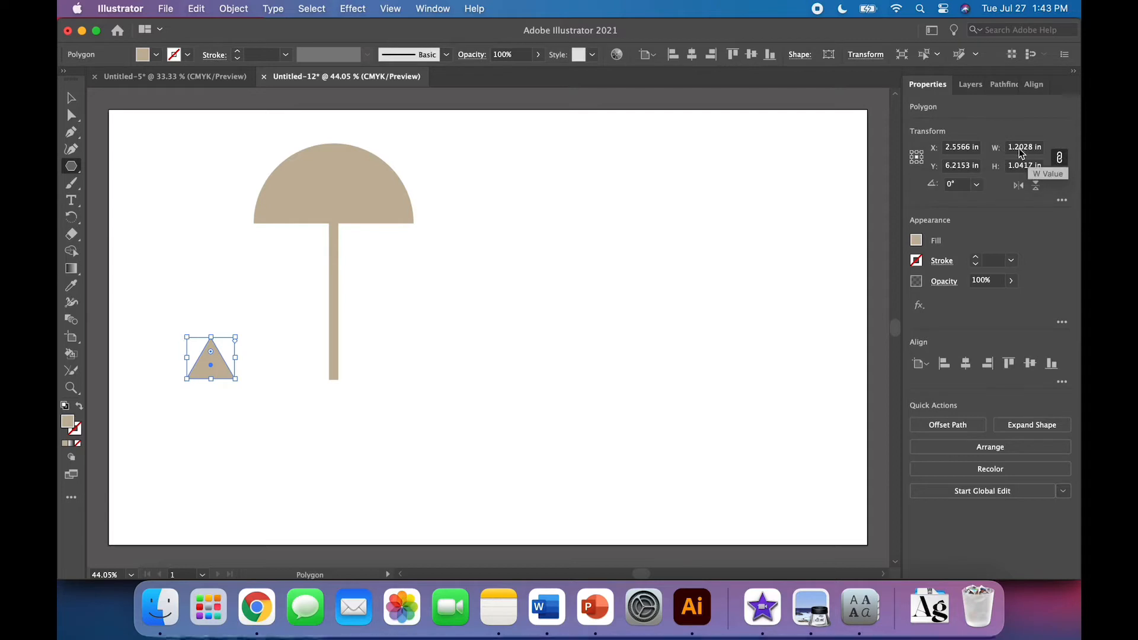
left_click(1018, 148)
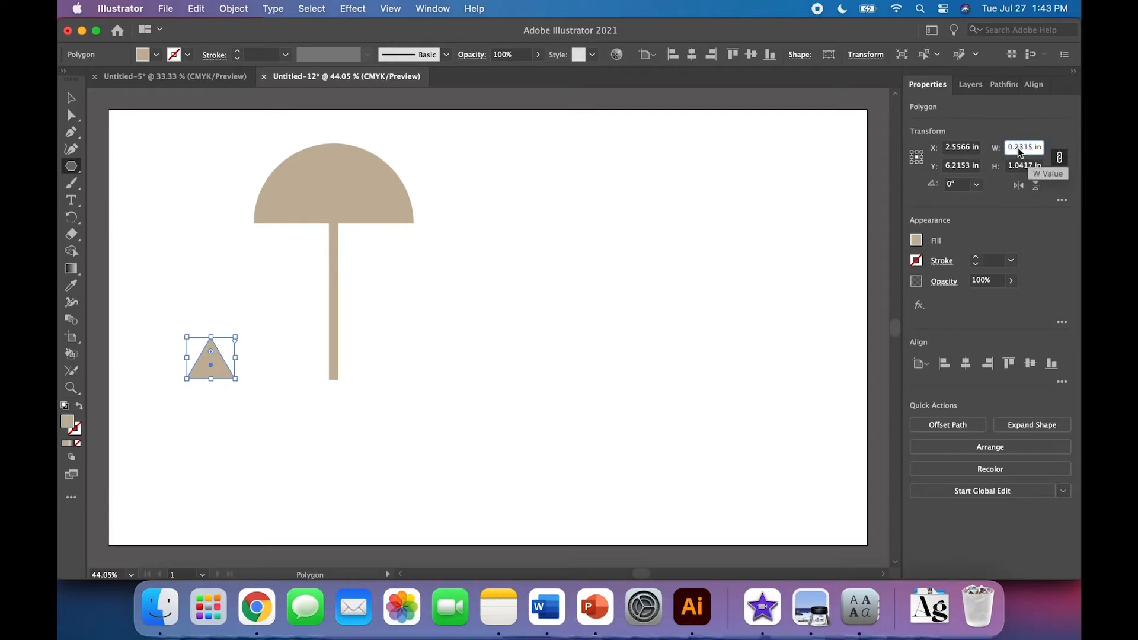
type("0.2315 in")
key("Tab")
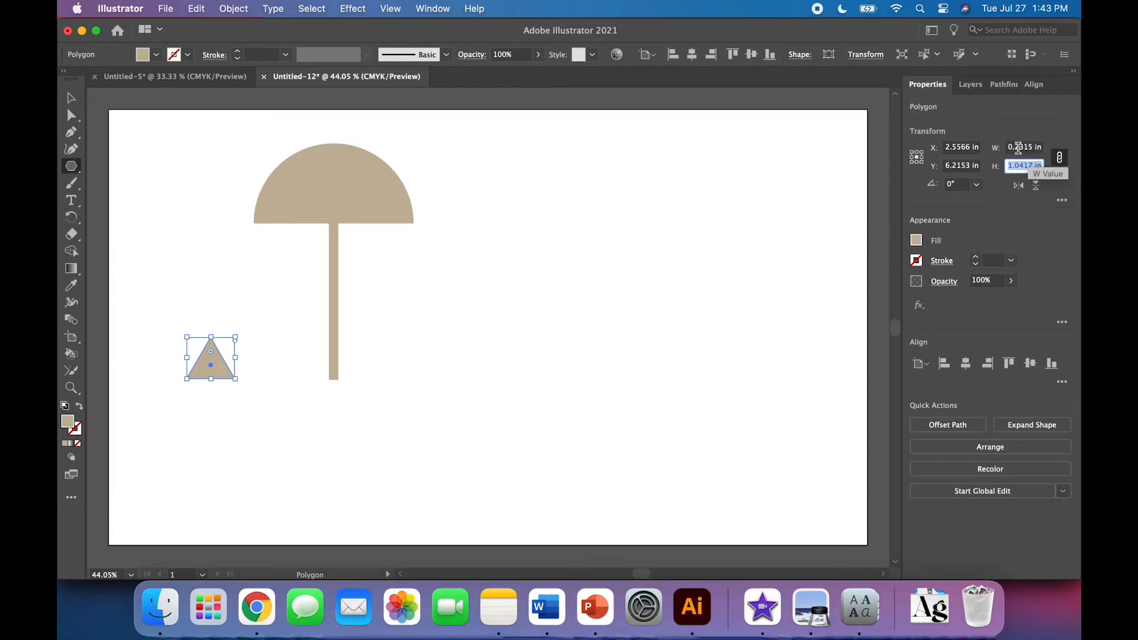
left_click(73, 97)
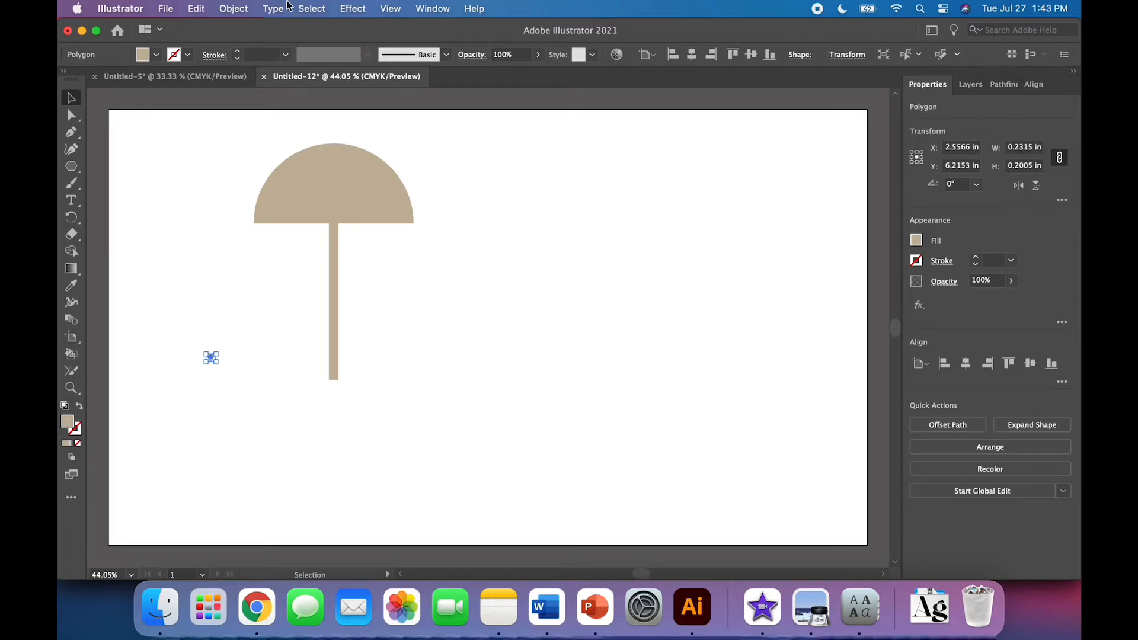
Turn the triangle to point downward and move it onto the bottom end of the handle
left_click(233, 8)
mouse_move(240, 29)
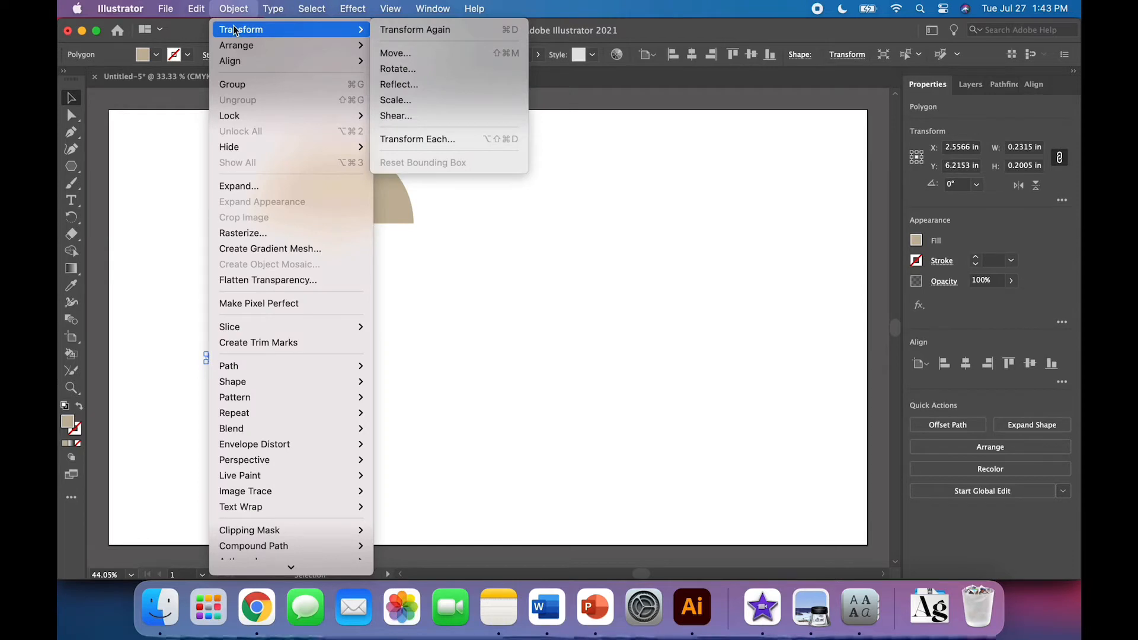
left_click(234, 9)
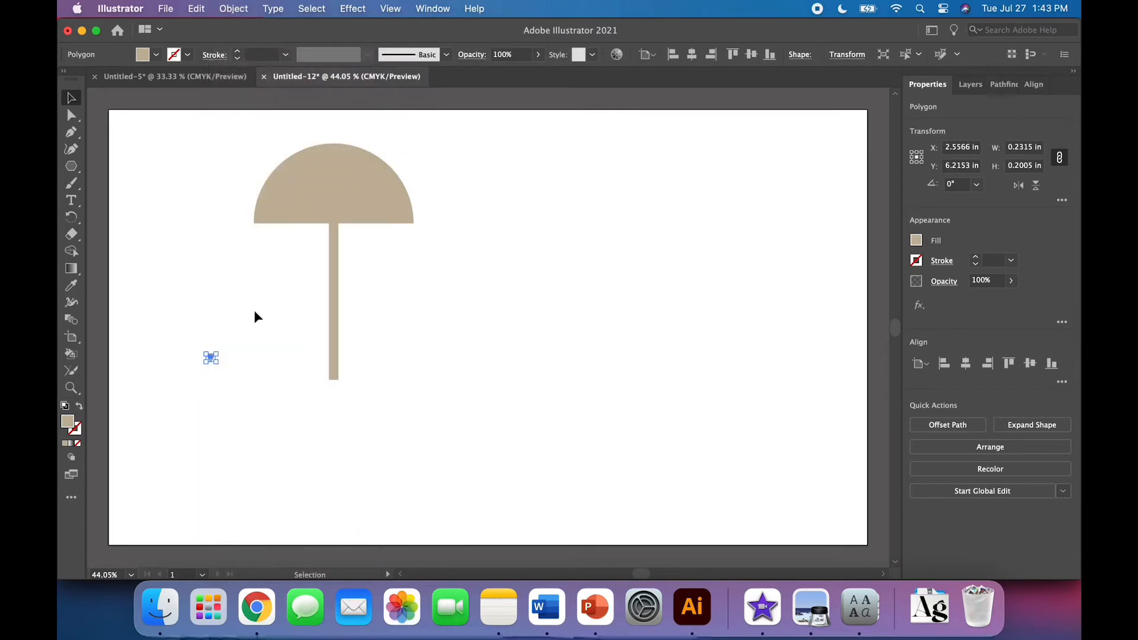
key("super+equal")
key("super+equal")
key("super+equal")
key("super+equal")
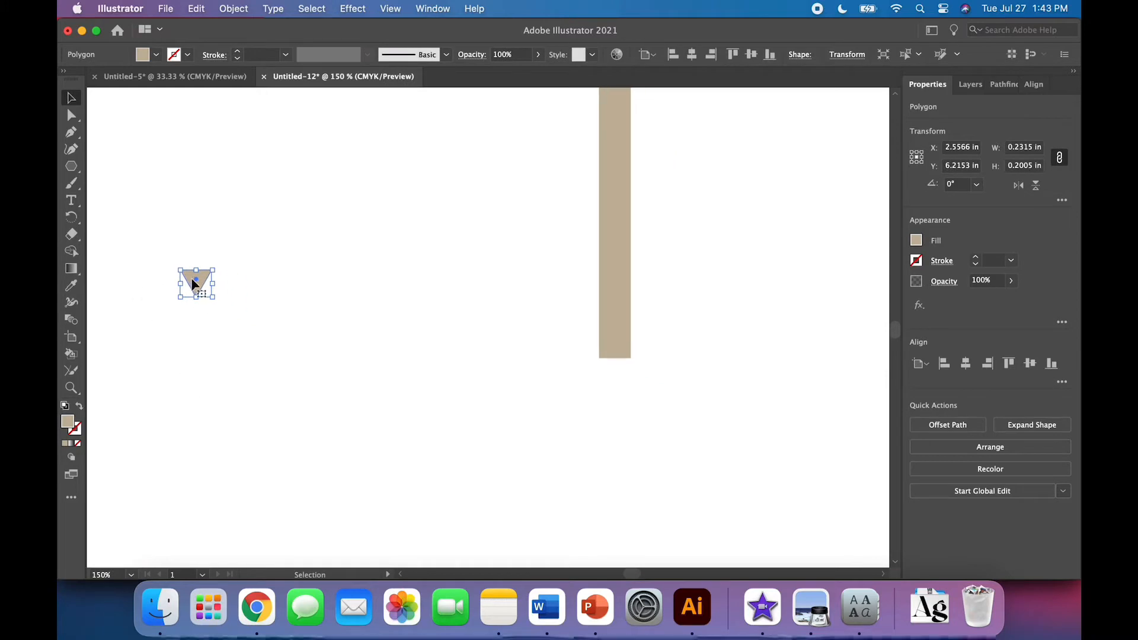
left_click_drag(192, 281, 610, 365)
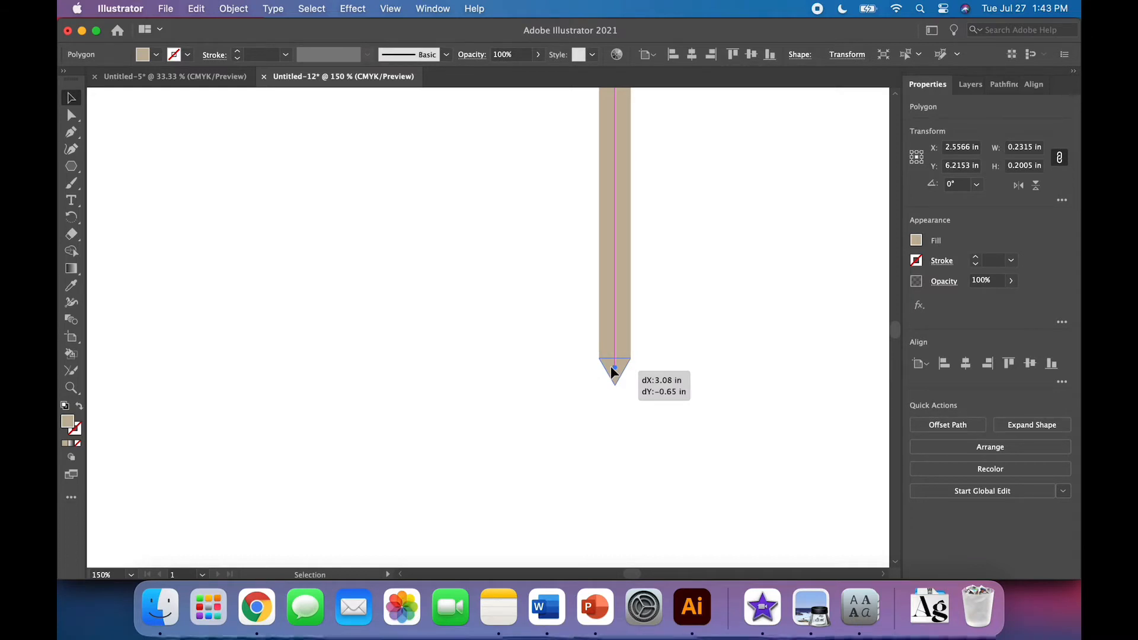
left_click_drag(610, 365, 611, 365)
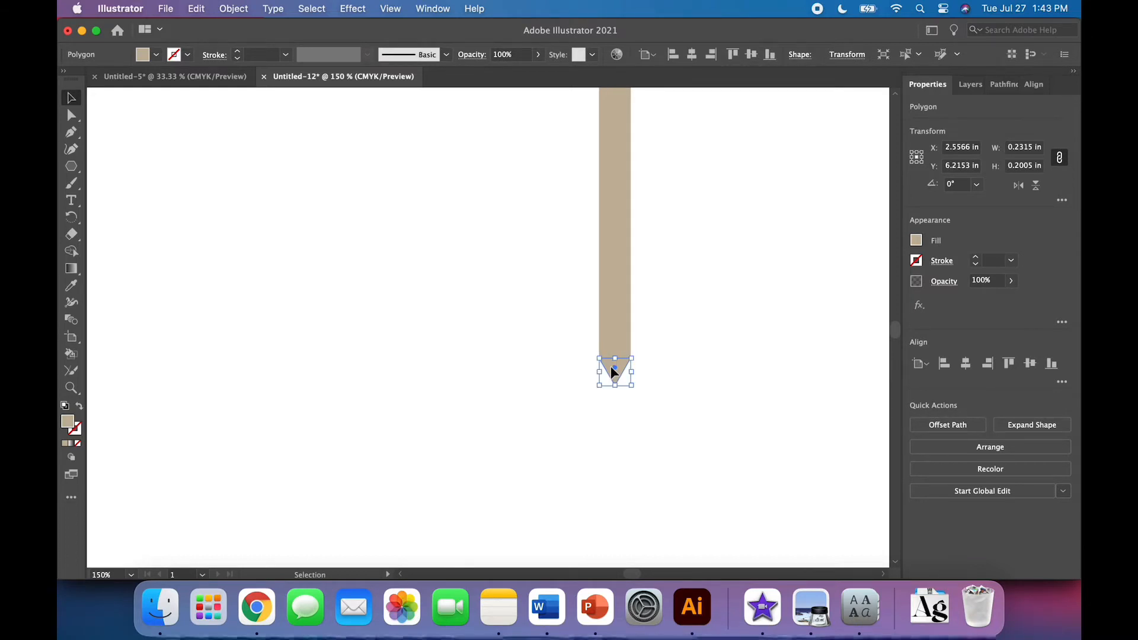
Try to unite the triangle with the umbrella shape, then ungroup the result
left_click(689, 396)
scroll(689, 395, "right", 3)
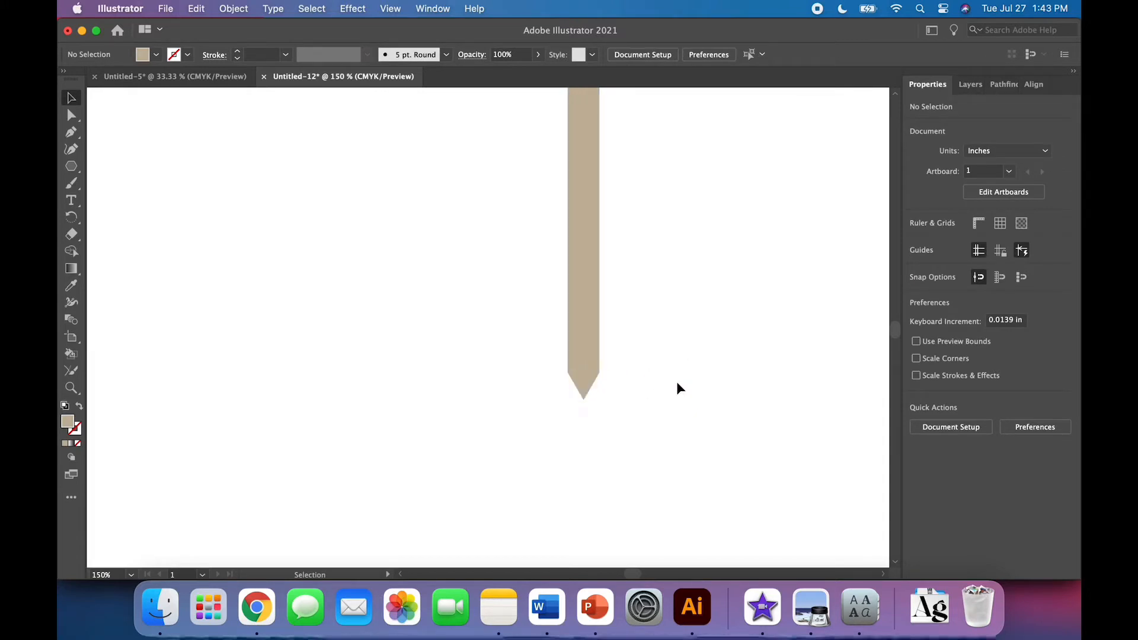
left_click_drag(649, 411, 524, 315)
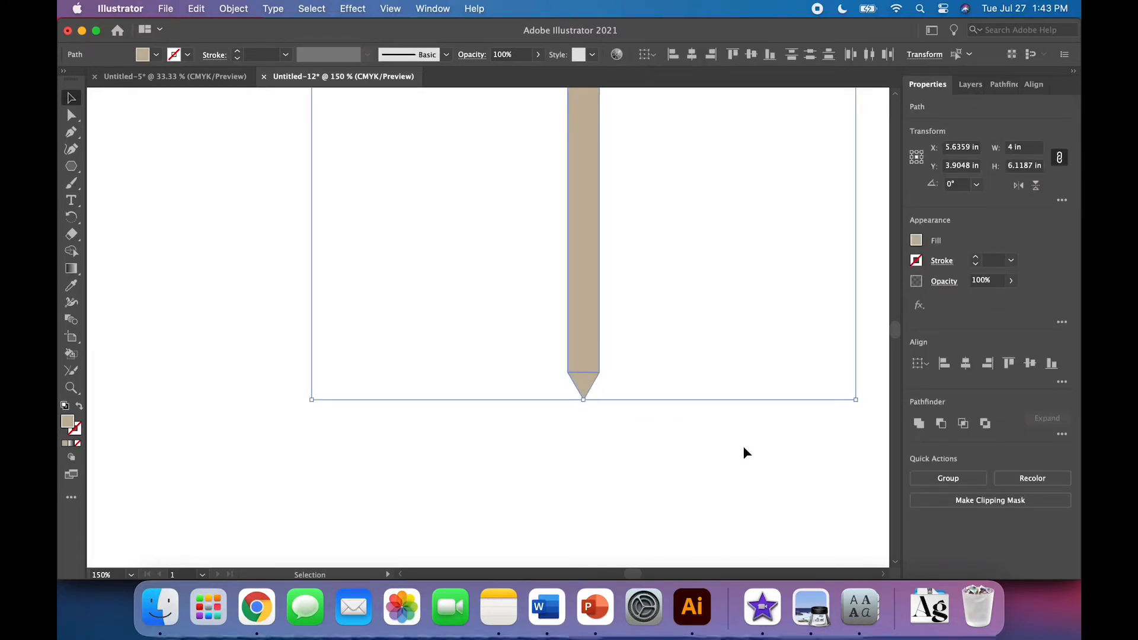
left_click(919, 423)
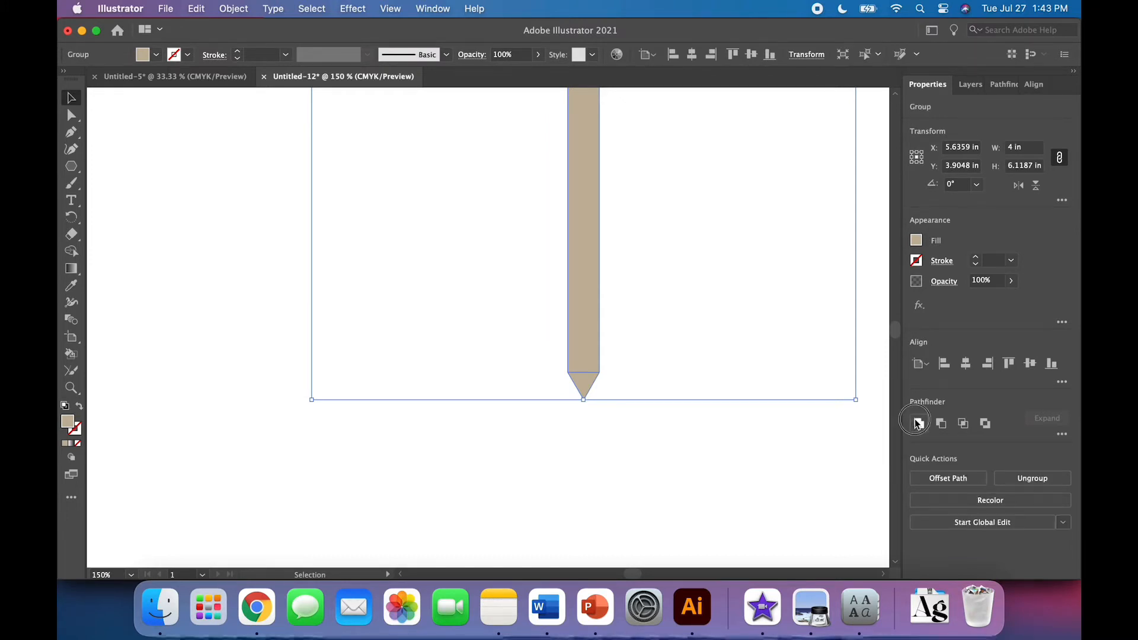
left_click(759, 436)
left_click(587, 382)
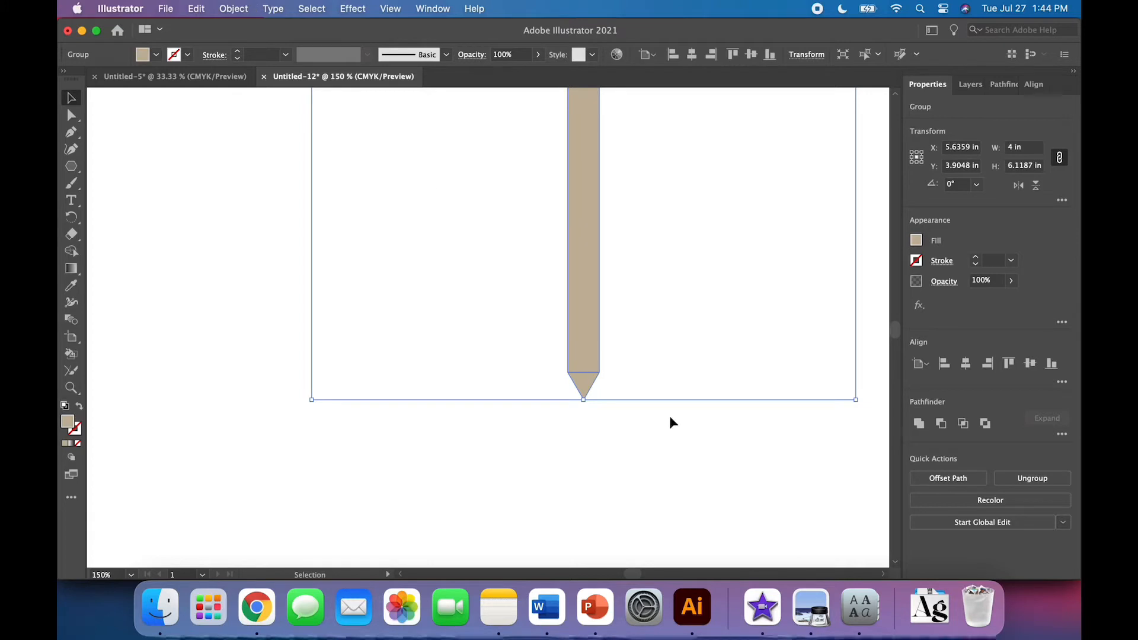
left_click(676, 434)
left_click(586, 382)
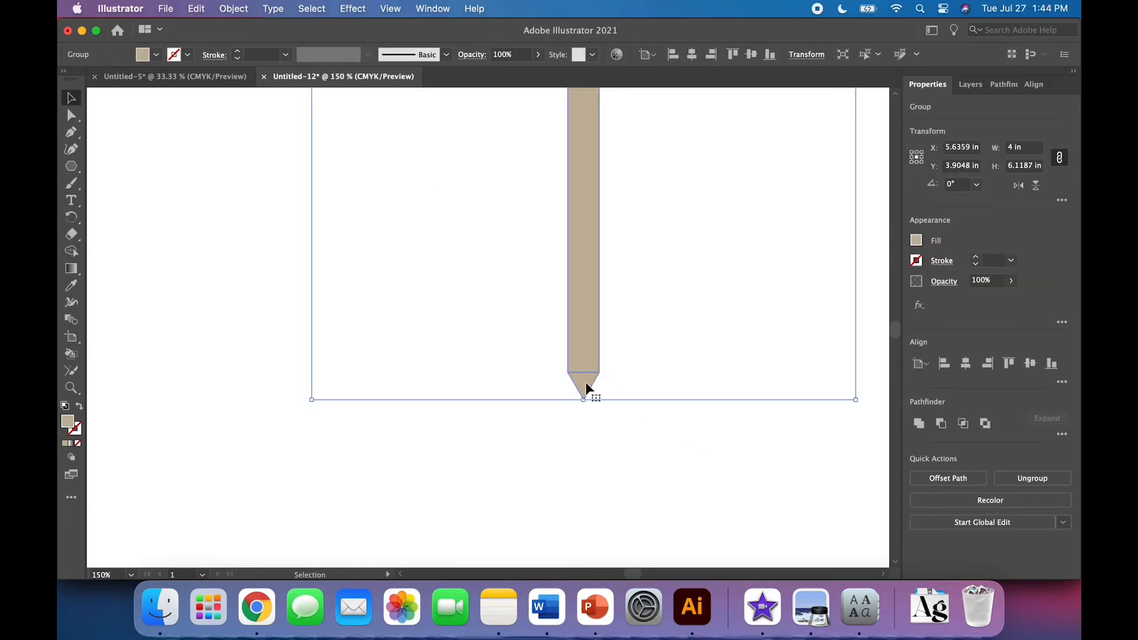
key("super+shift+g")
left_click(621, 428)
Nudge the triangle up slightly so its top edge meets the bottom of the handle
left_click(582, 381)
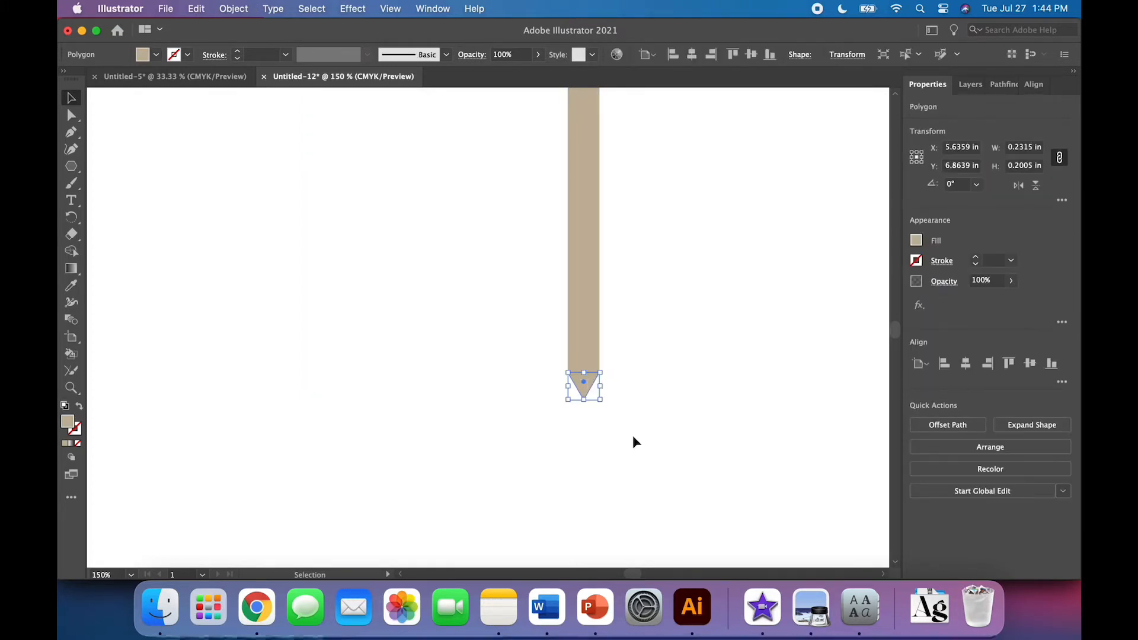
key("super+equal")
key("super+equal")
key("super+equal")
key("super+equal")
key("super+equal")
key("super+equal")
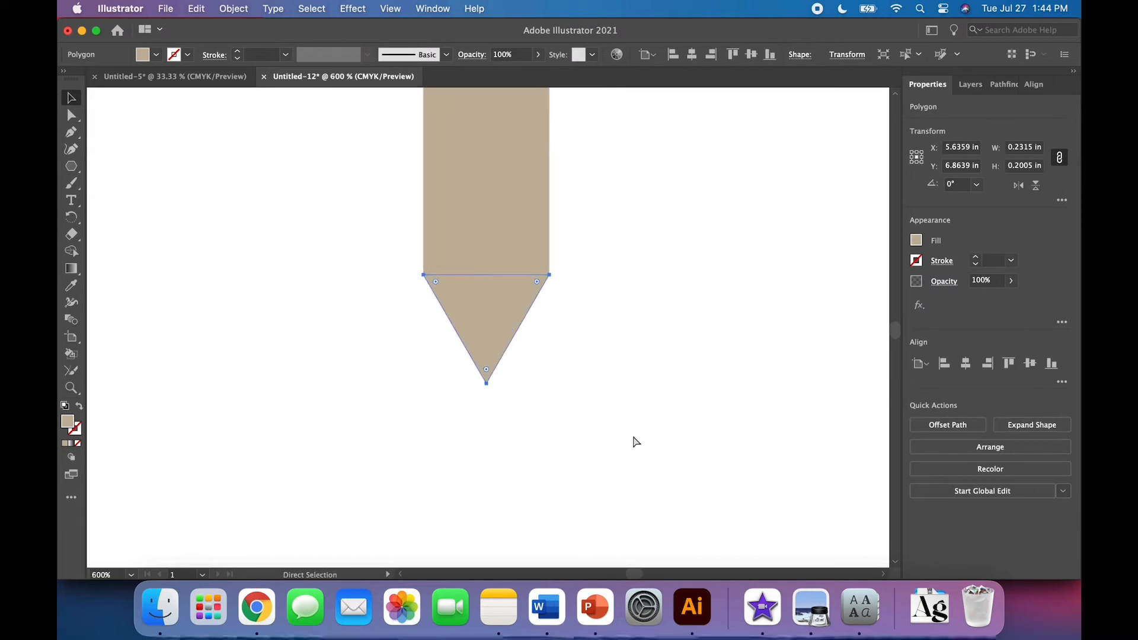
left_click(691, 426)
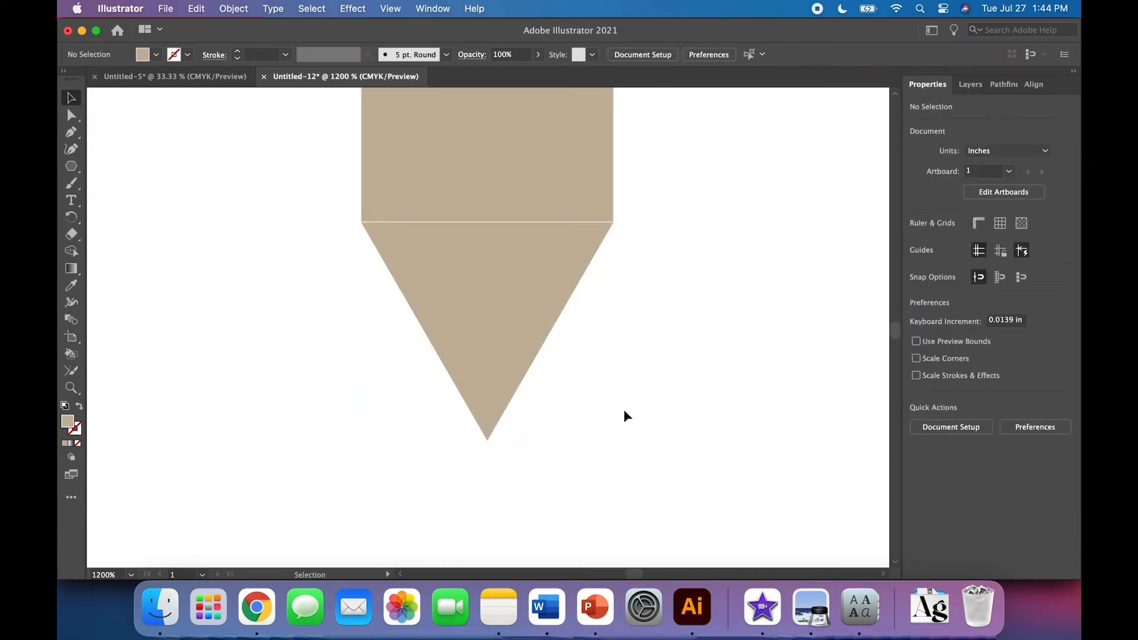
left_click(498, 335)
key("Up")
key("Up")
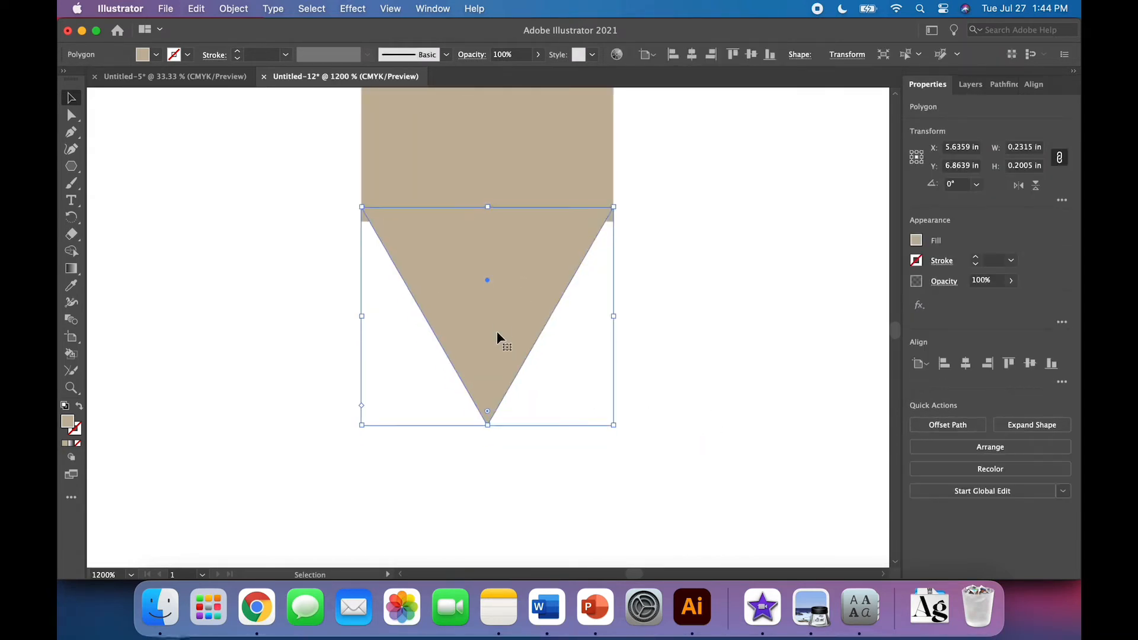
key("Down")
left_click_drag(489, 342, 489, 346)
left_click(635, 385)
Select the umbrella shape and the triangle and merge them into one path with Pathfinder Unite
left_click(467, 147)
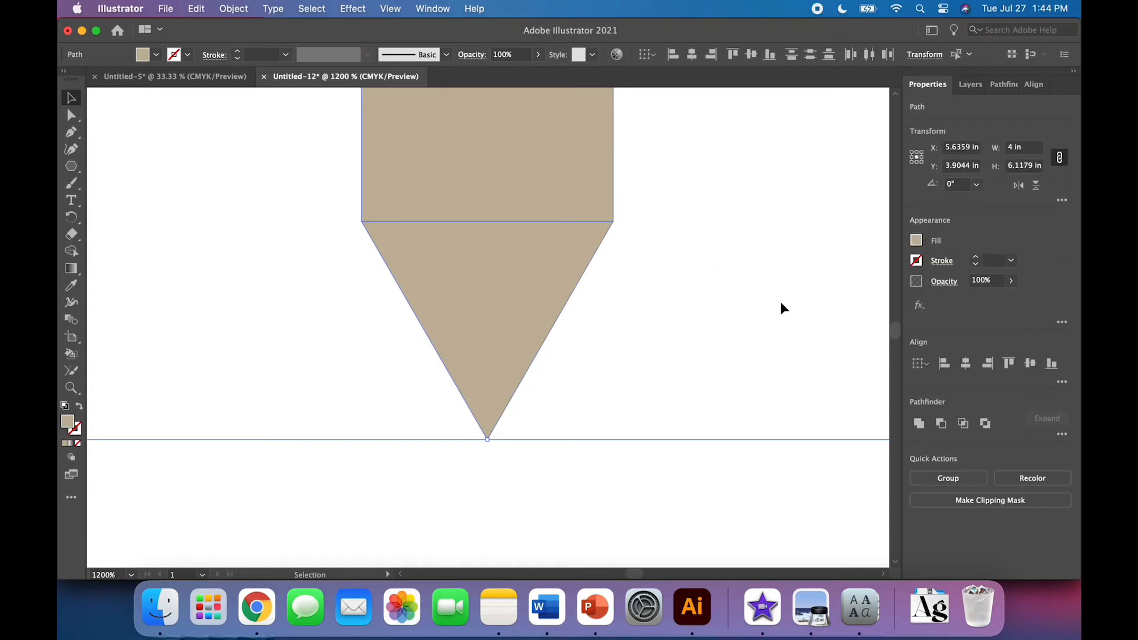
left_click(916, 424)
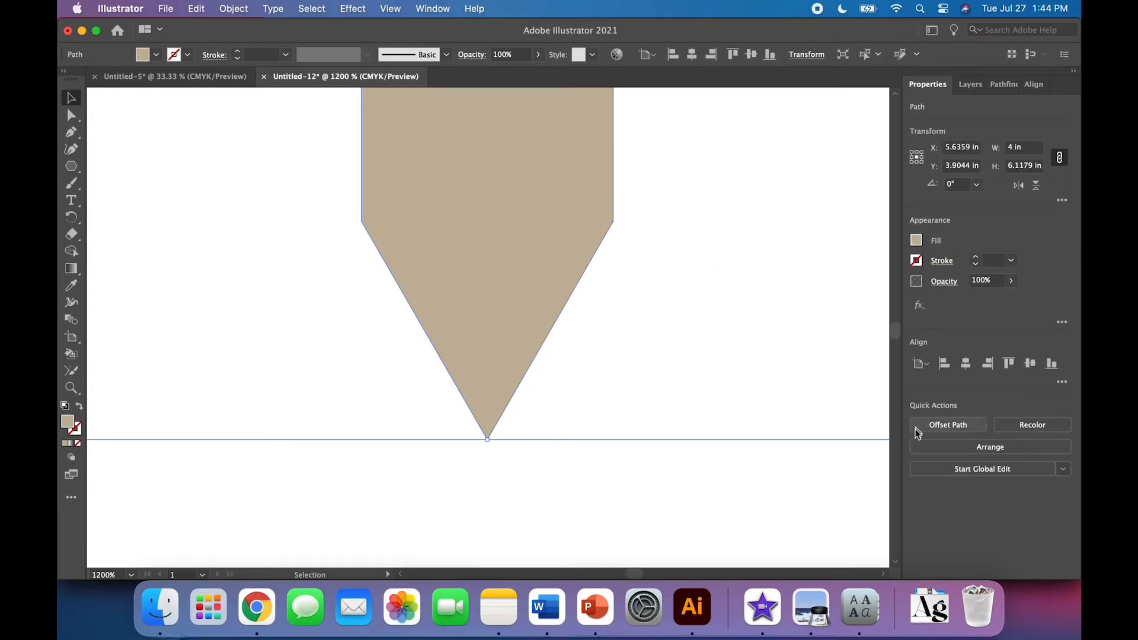
left_click(795, 531)
key("super+minus")
key("super+minus")
key("super+minus")
key("super+minus")
key("super+minus")
key("super+minus")
key("super+minus")
key("super+minus")
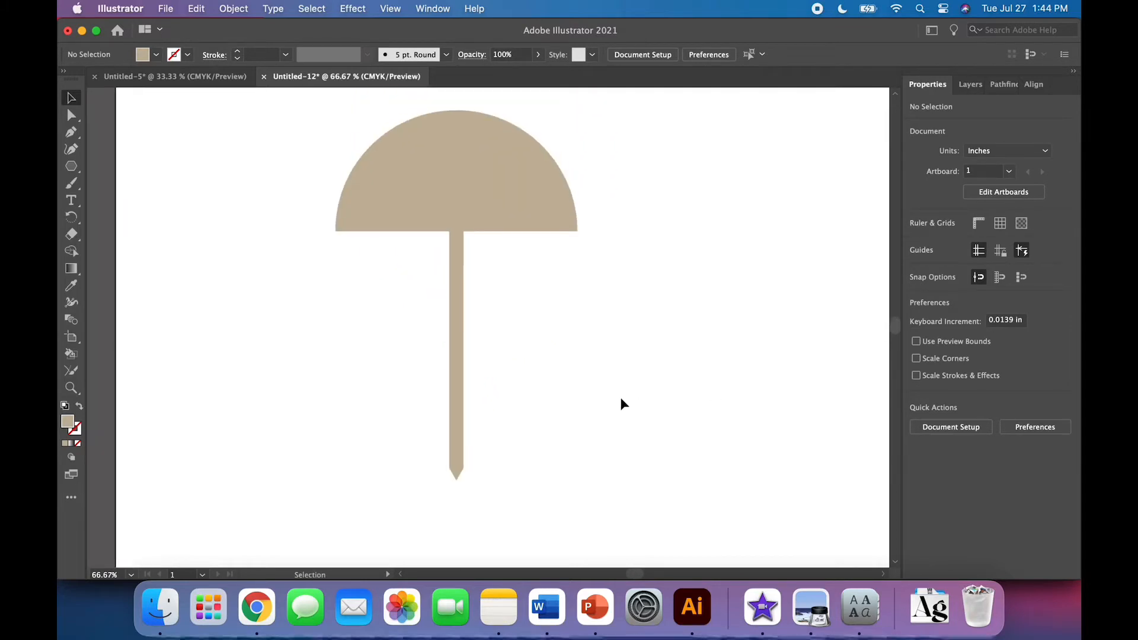
Lengthen the handle's pointed tip by moving its bottom anchor points down about 0.35 in
left_click(71, 116)
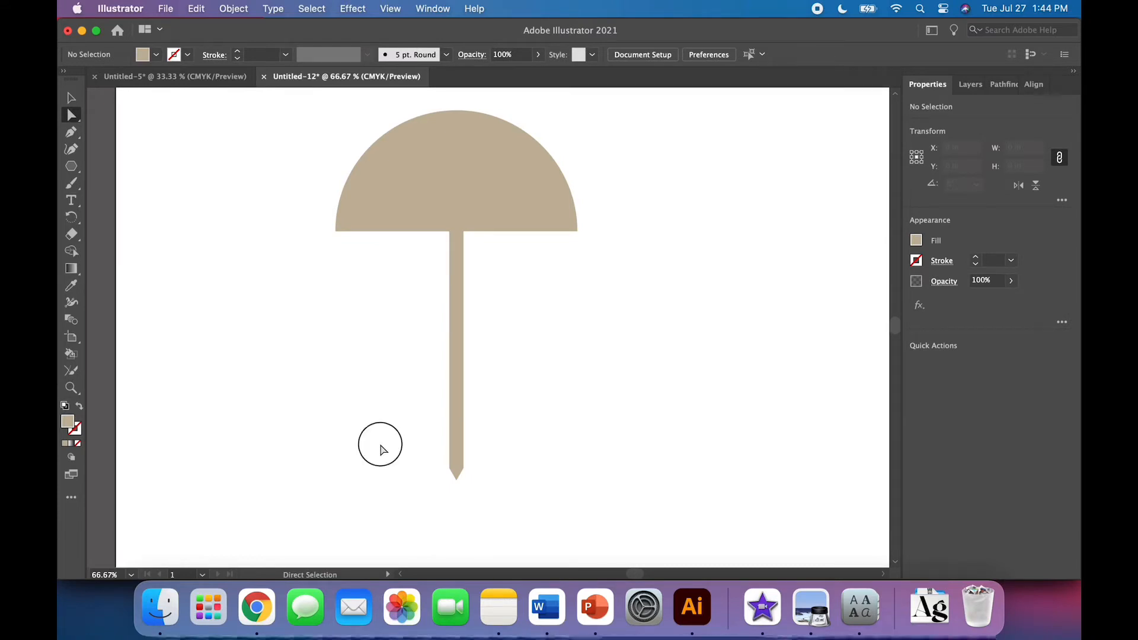
left_click_drag(380, 449, 545, 500)
key("v")
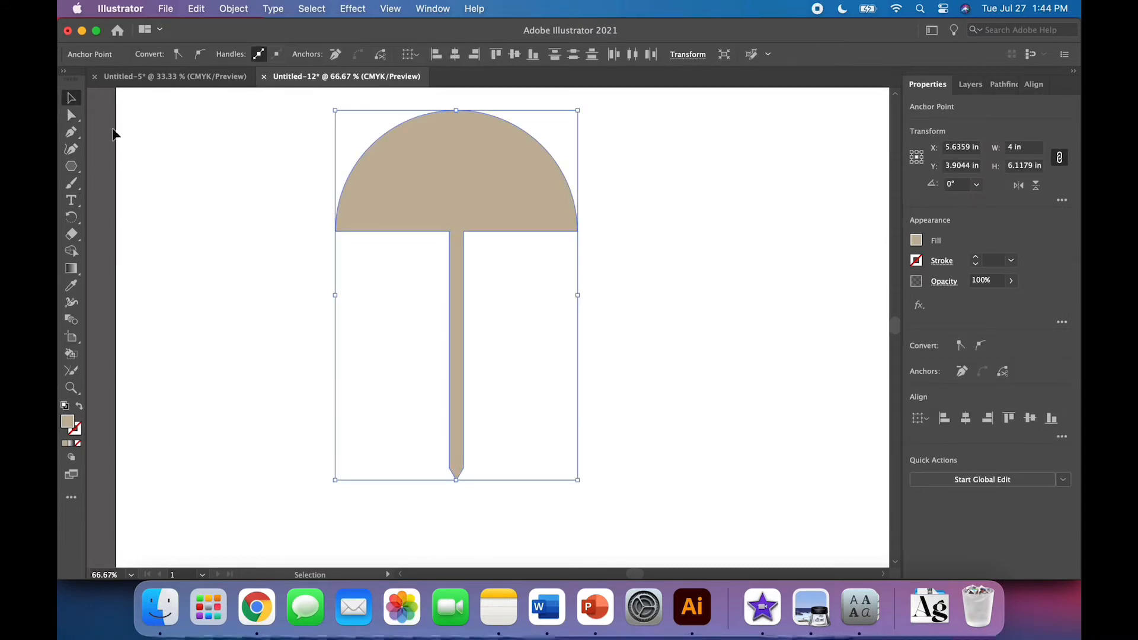
left_click(112, 134)
left_click(71, 117)
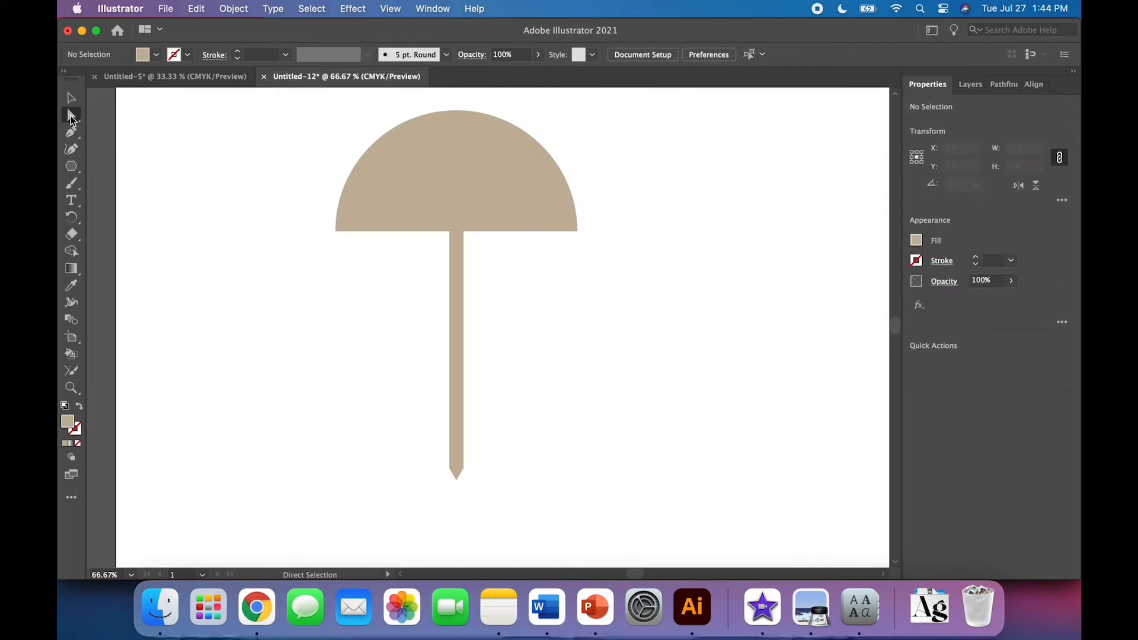
left_click_drag(399, 453, 503, 491)
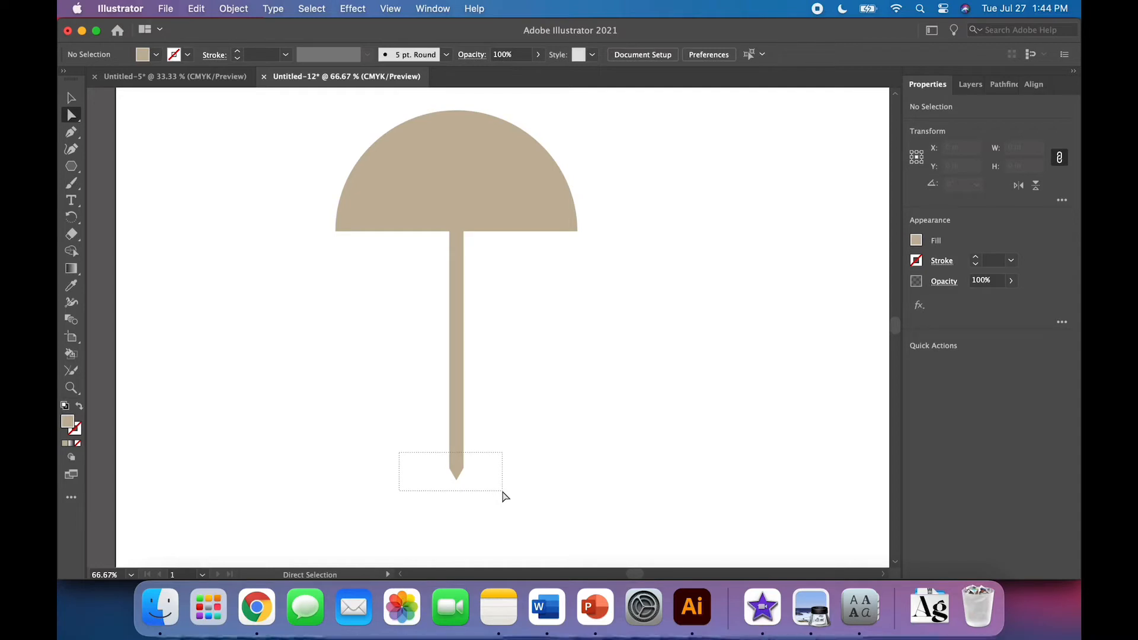
left_click_drag(503, 493, 456, 501)
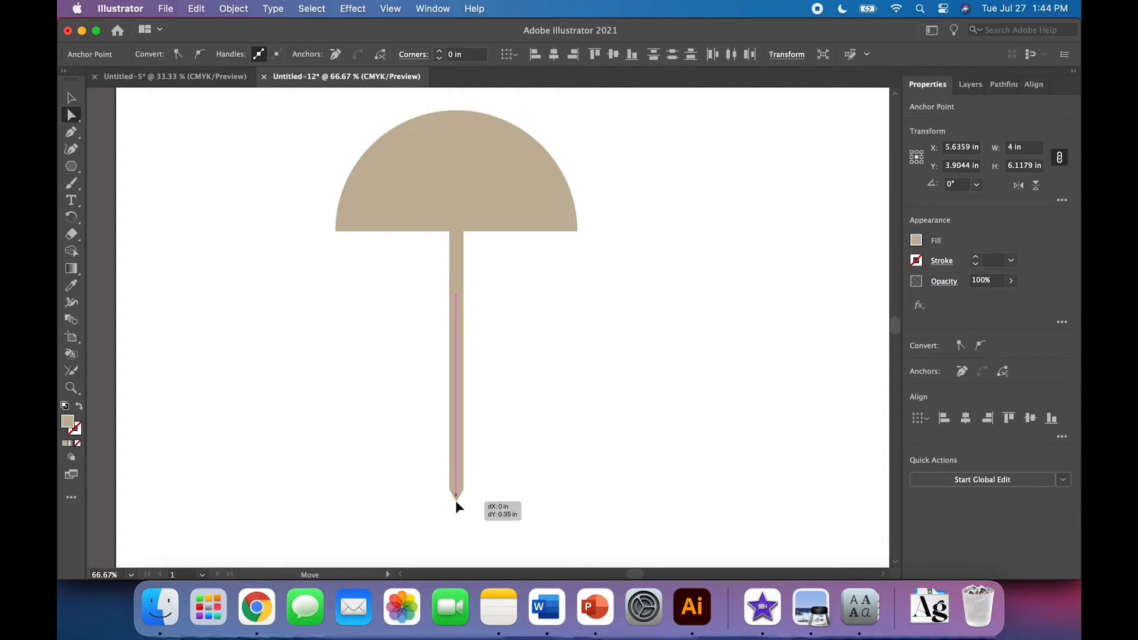
mouse_move(455, 500)
left_mouse_down()
mouse_move(439, 496)
mouse_move(455, 504)
left_mouse_up()
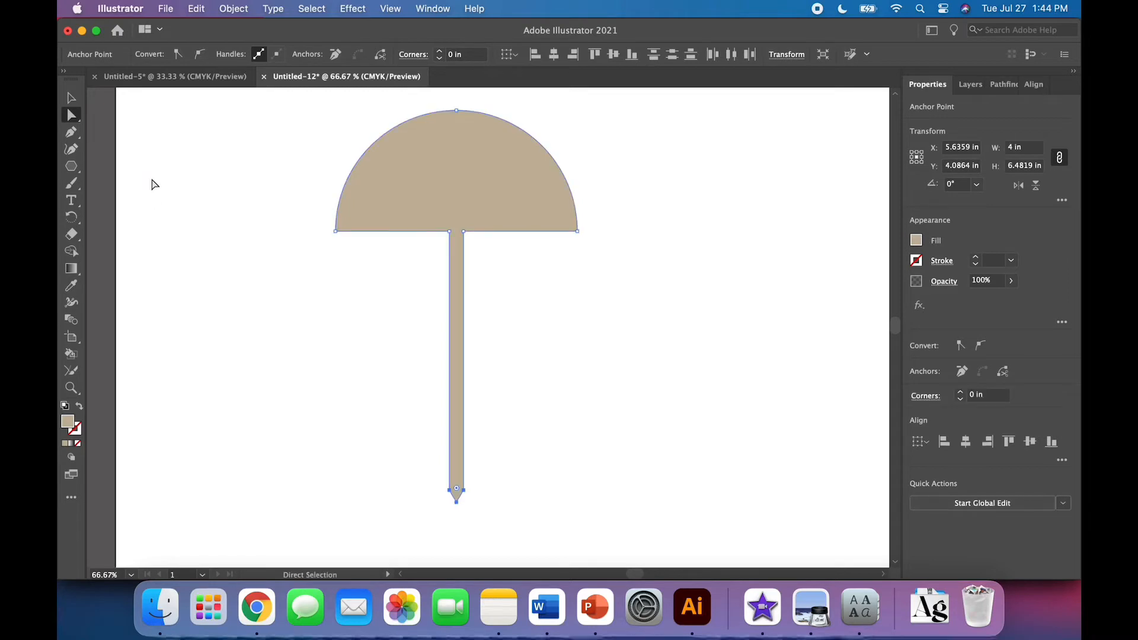
left_click(75, 99)
left_click(646, 343)
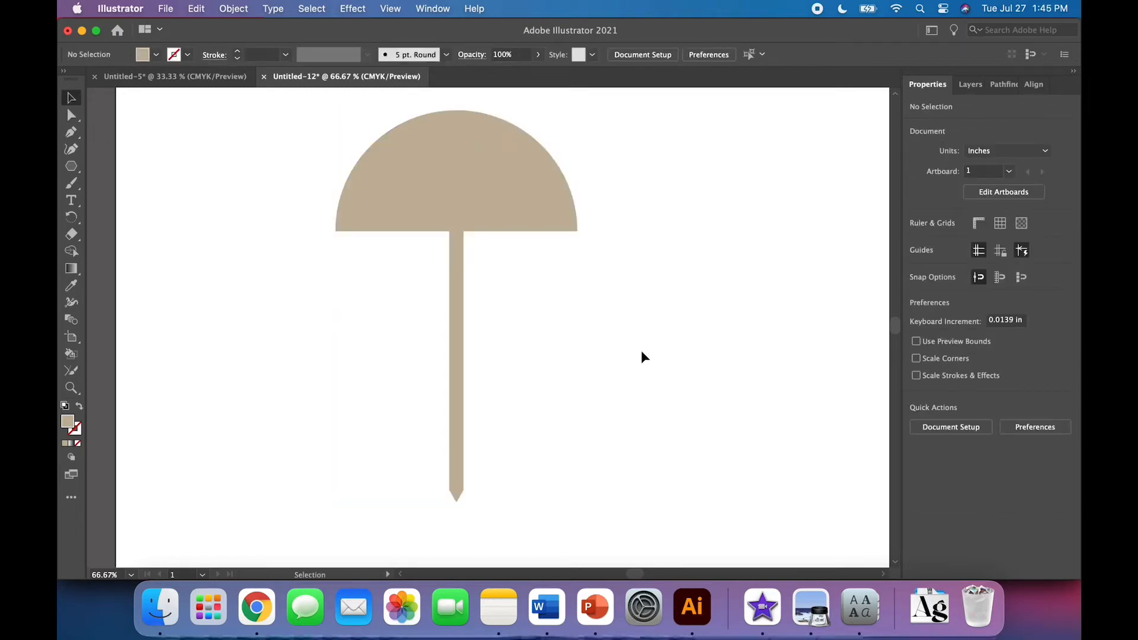
Temporarily swap the umbrella's fill and stroke to inspect the merged outline, then swap them back
scroll(641, 350, "up", 2)
scroll(641, 351, "right", 1)
left_click(432, 338)
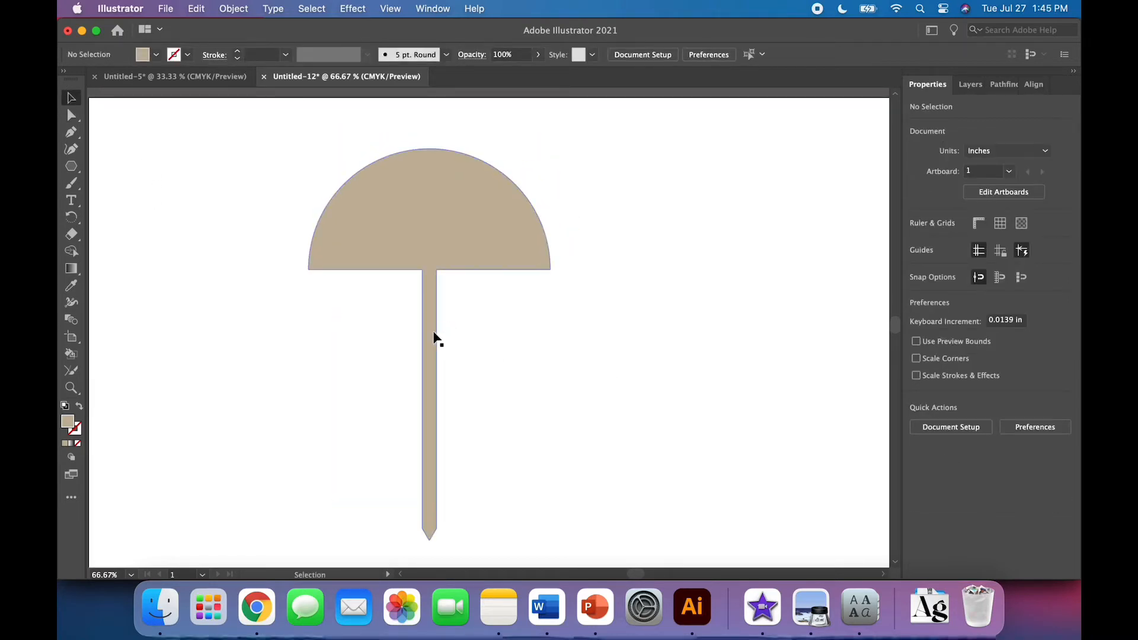
left_click(78, 405)
left_click(238, 417)
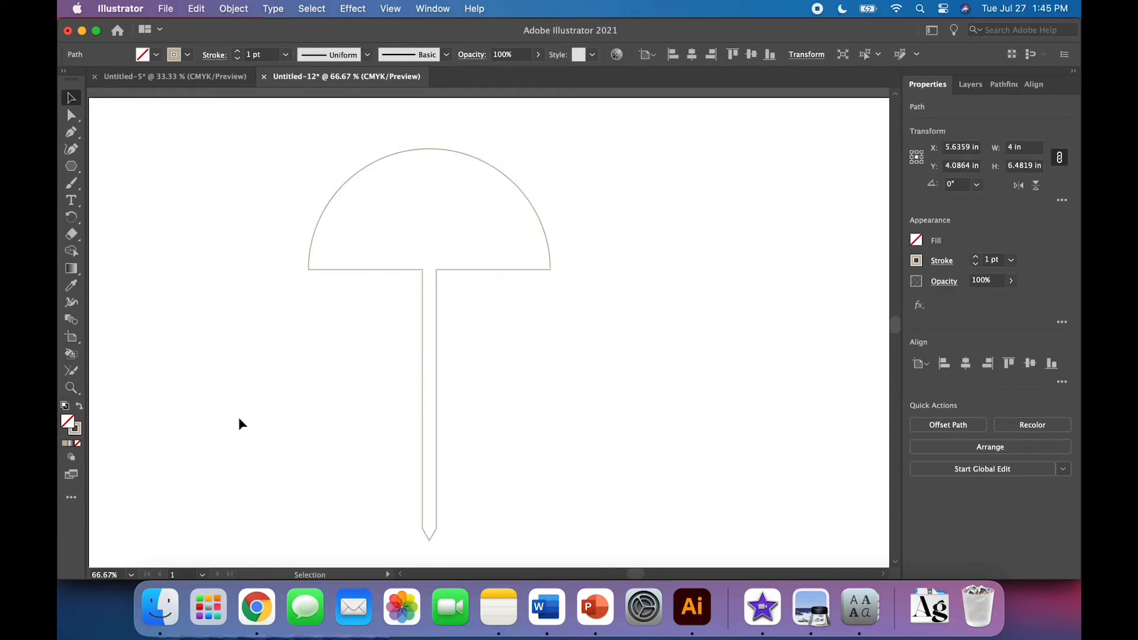
left_click(436, 451)
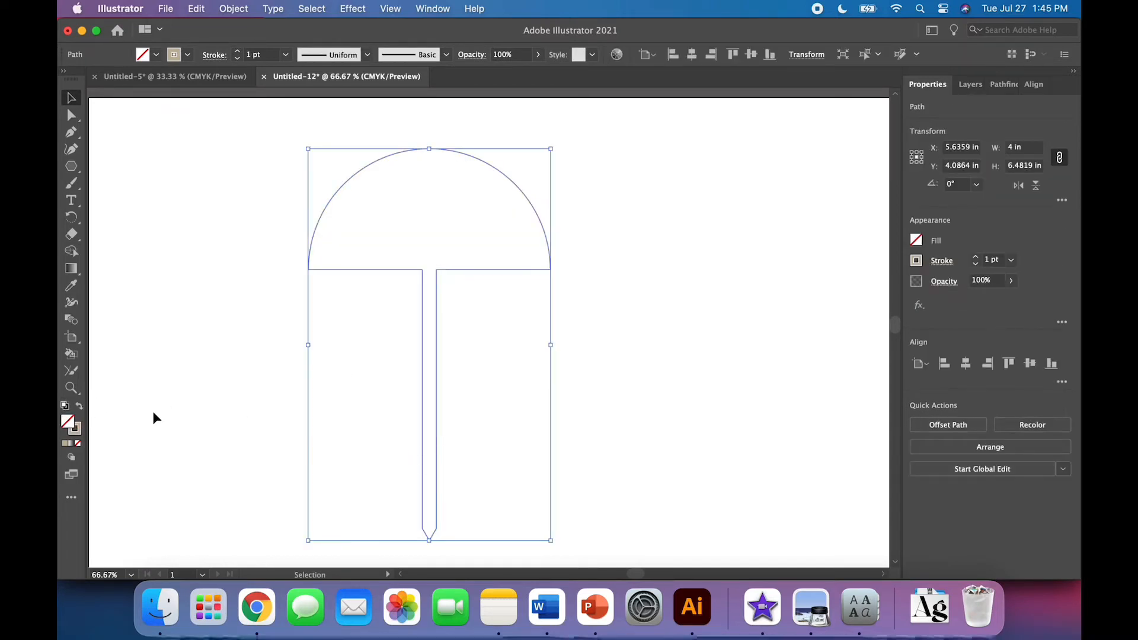
left_click(80, 406)
left_click(194, 406)
scroll(125, 275, "up", 2)
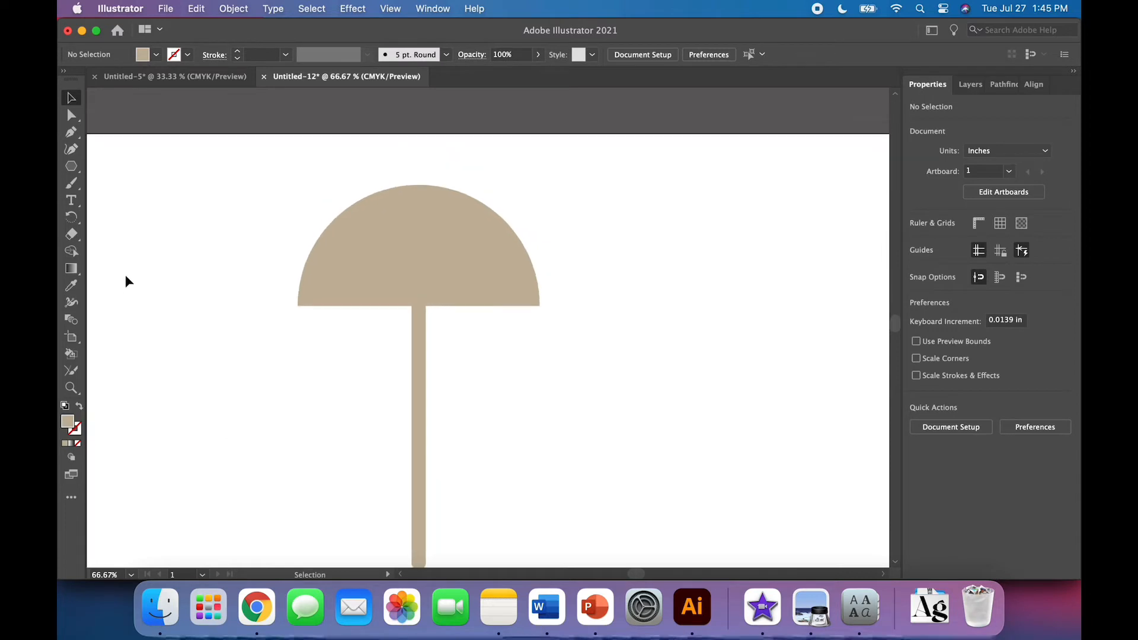
scroll(124, 278, "down", 1)
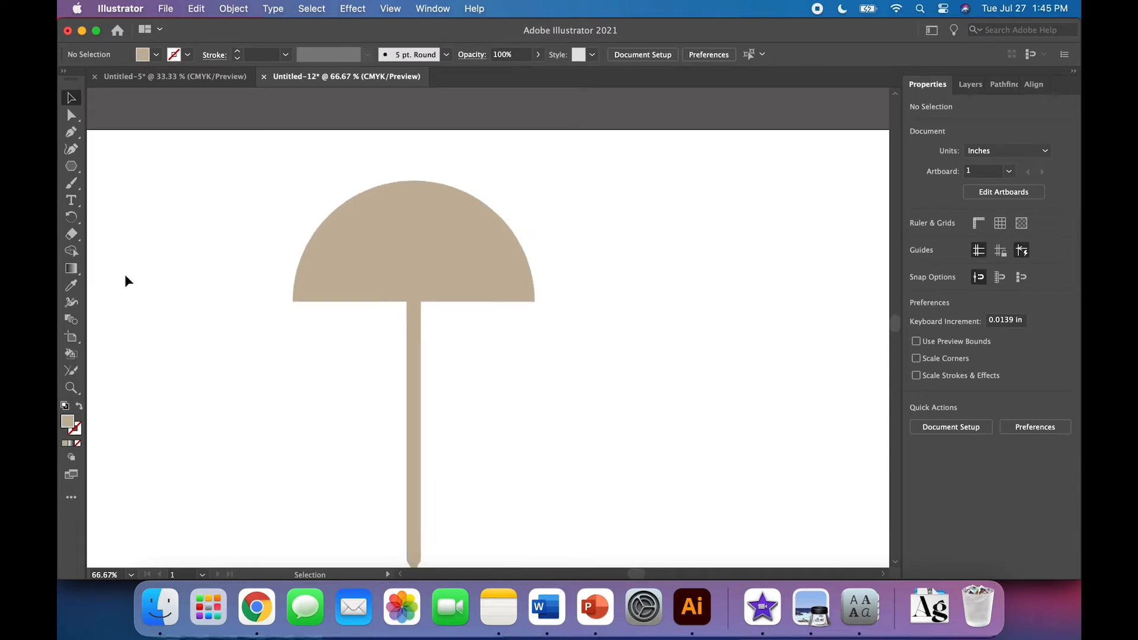
Add a point-type text object reading monstera to the right of the umbrella
left_click(71, 203)
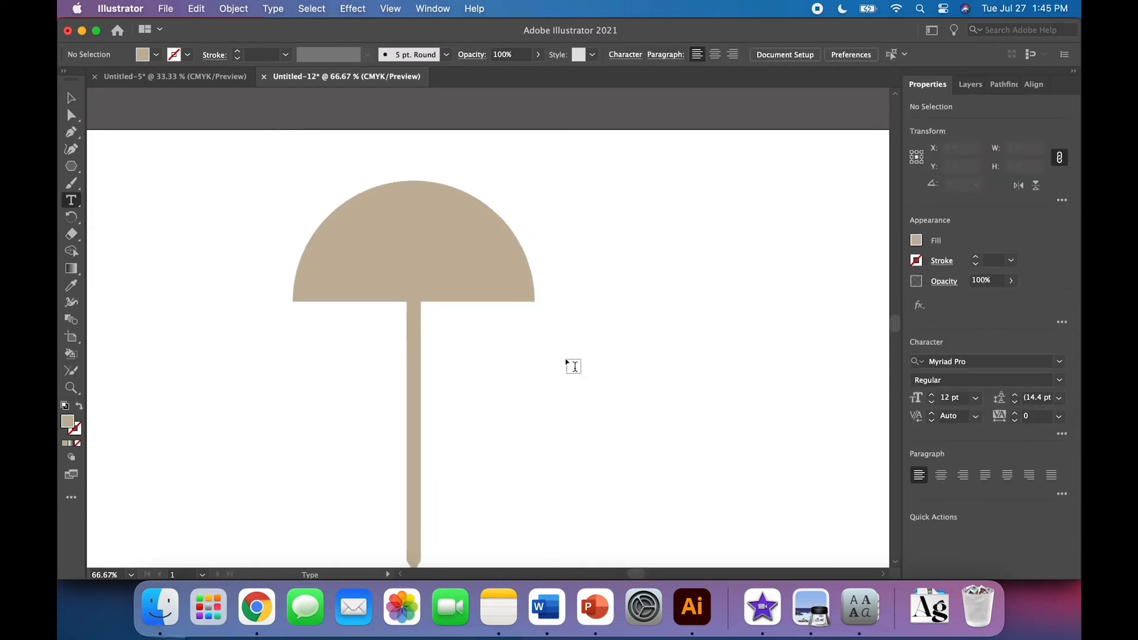
scroll(572, 365, "right", 2)
left_click(520, 355)
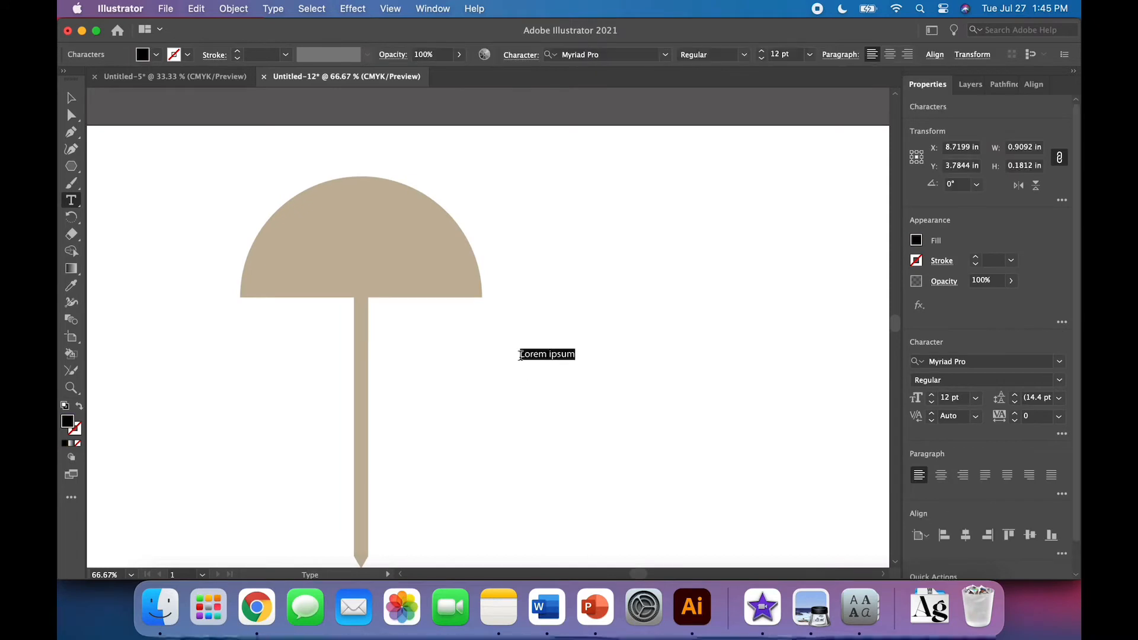
type("monstera")
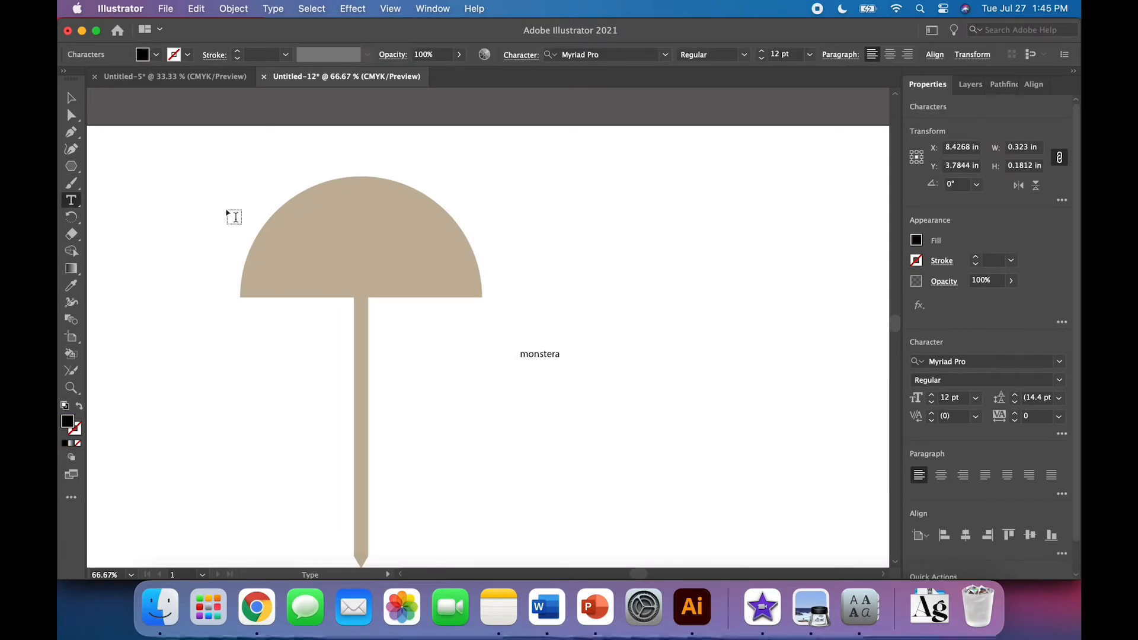
Set the monstera text's font to Griffin and Ebeth
left_click(72, 98)
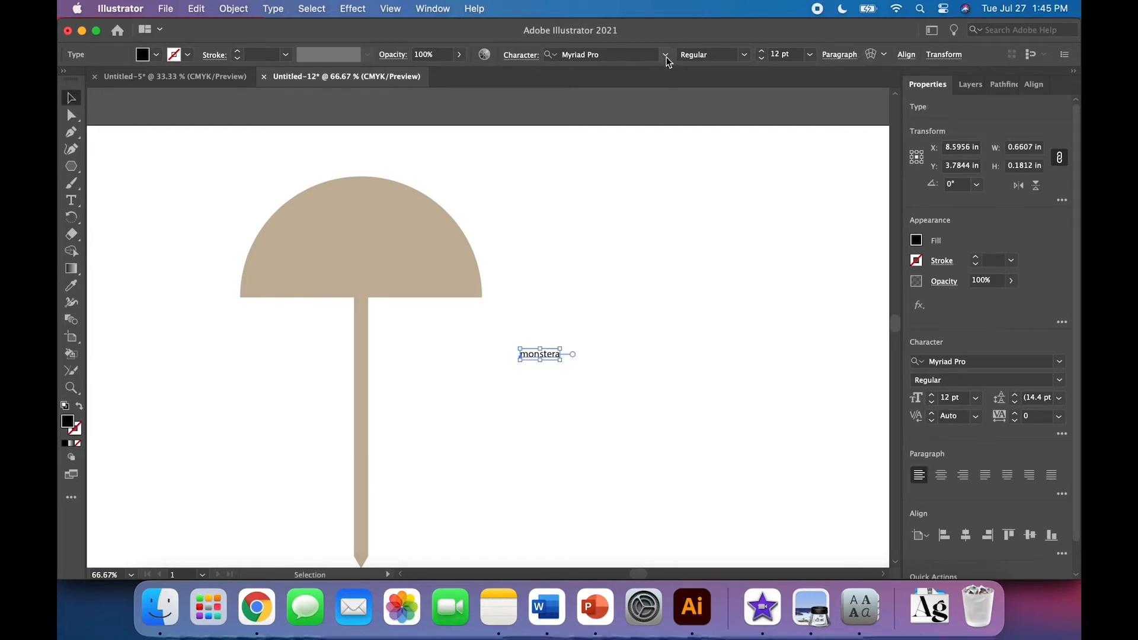
left_click(665, 55)
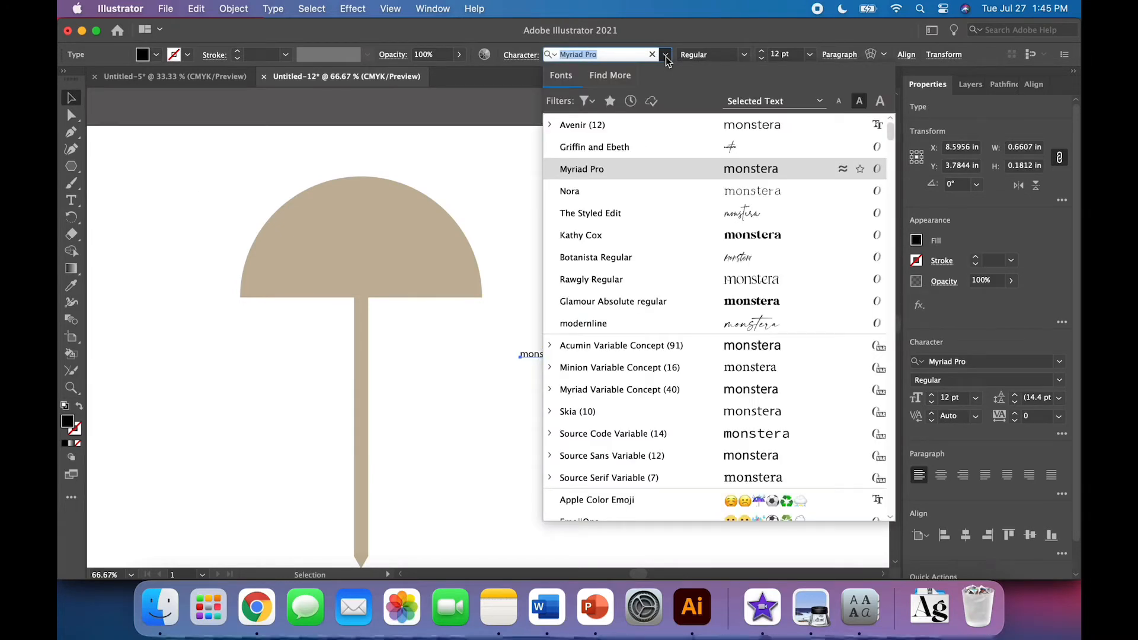
left_click(678, 157)
Enlarge the monstera text to about 233 pt and move it across the canopy
left_click_drag(530, 349, 772, 155)
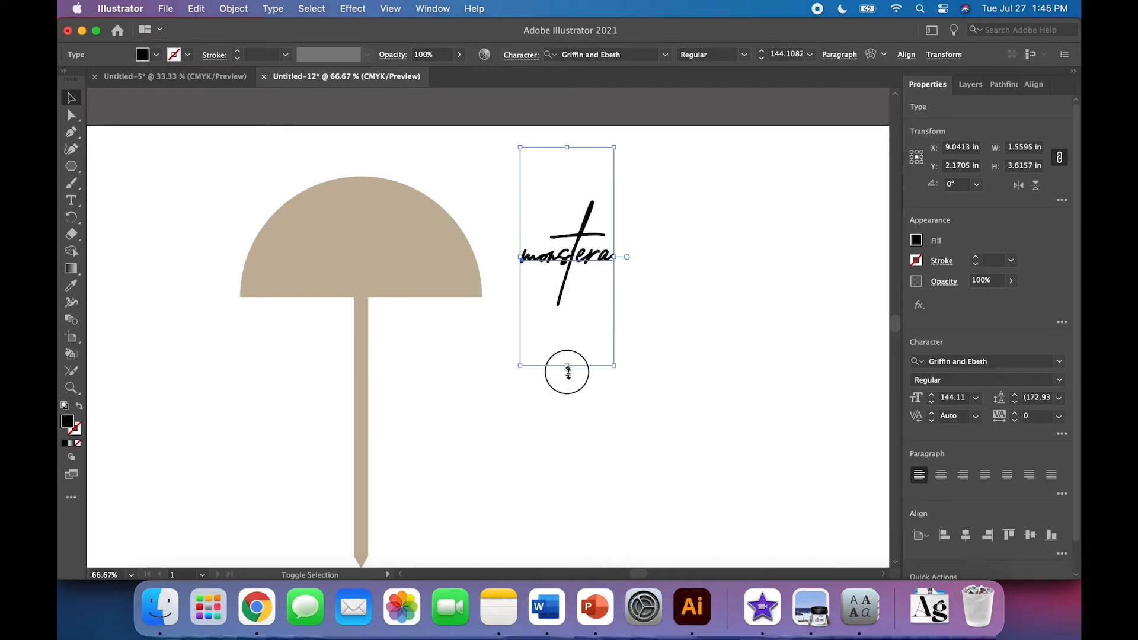
left_click_drag(567, 372, 564, 455)
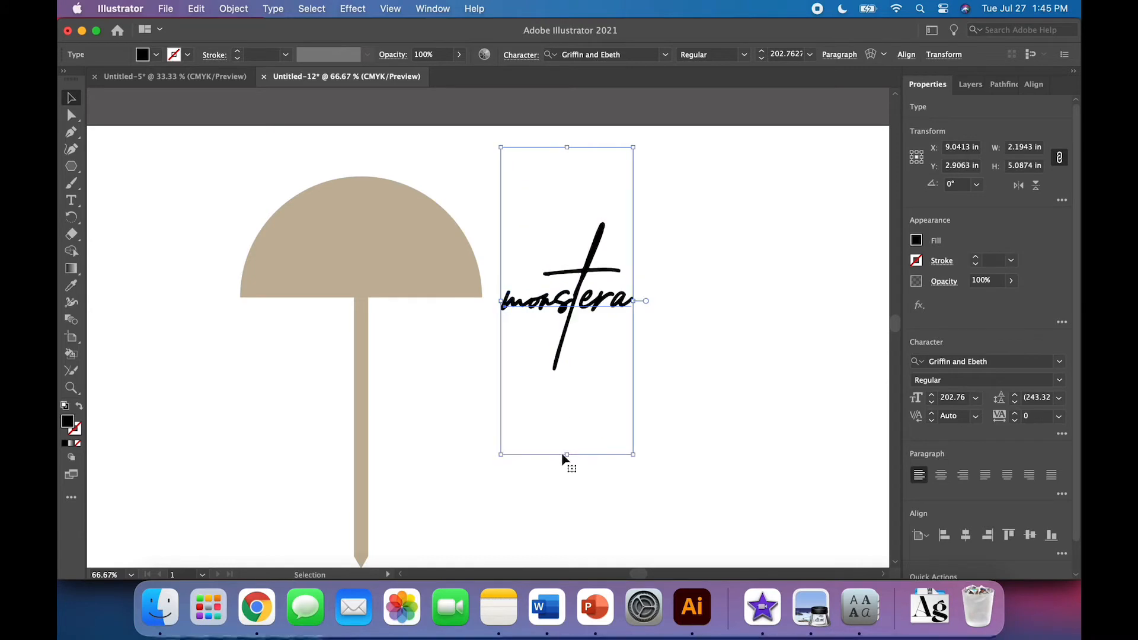
left_click_drag(580, 310, 360, 256)
left_click_drag(347, 404, 341, 448)
left_click_drag(367, 274, 363, 247)
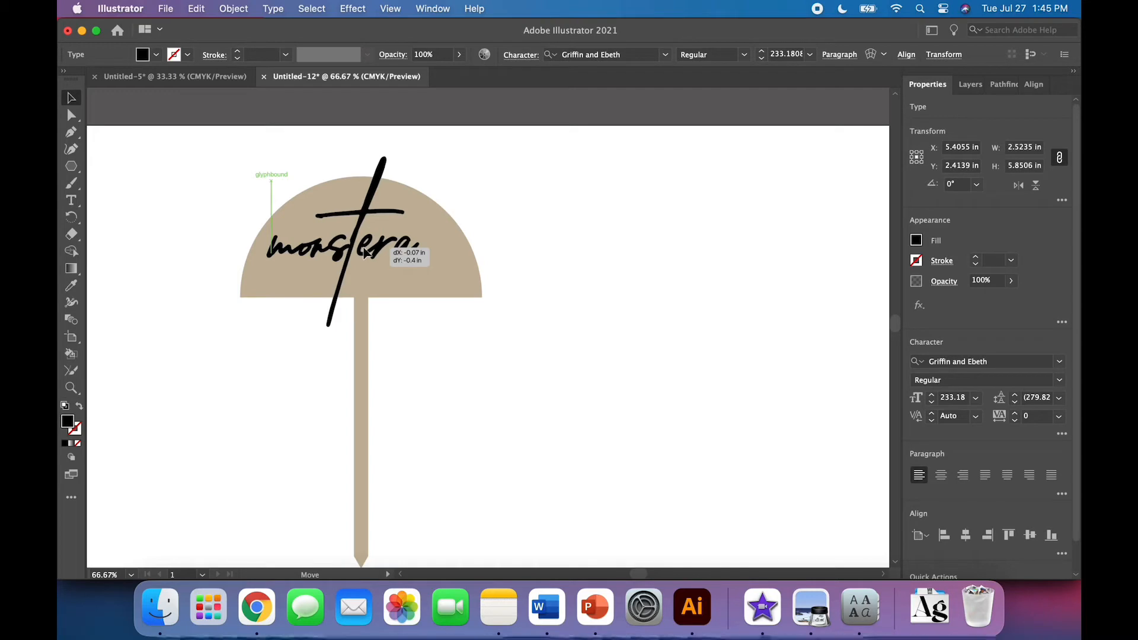
left_click_drag(364, 252, 364, 251)
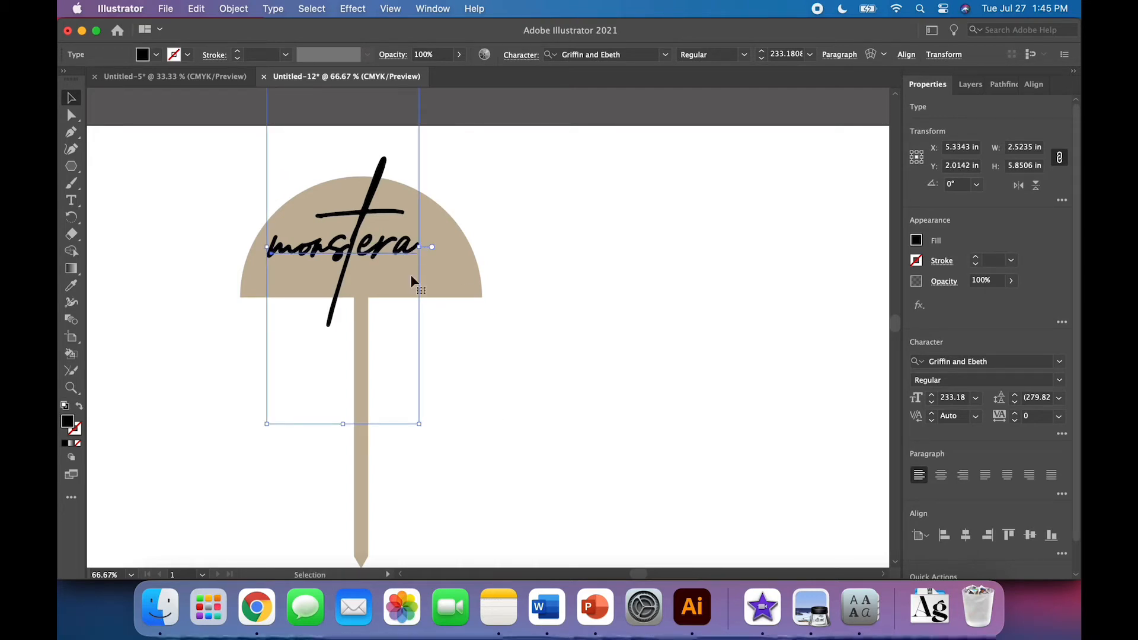
Convert the monstera text to outlines
right_click(375, 253)
left_click(429, 374)
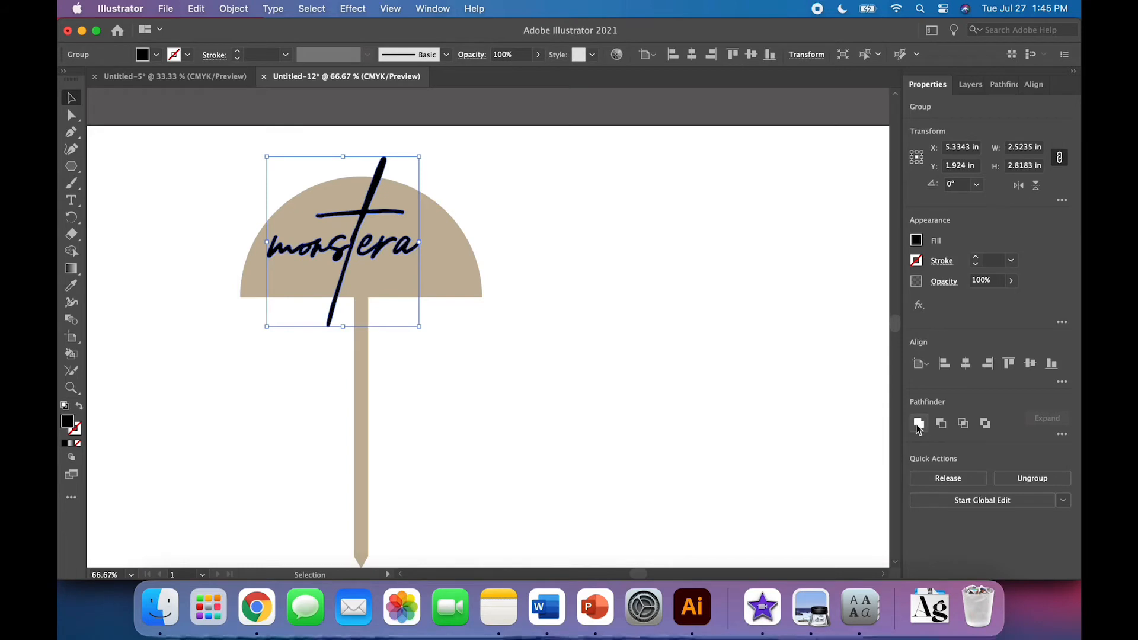
left_click(538, 436)
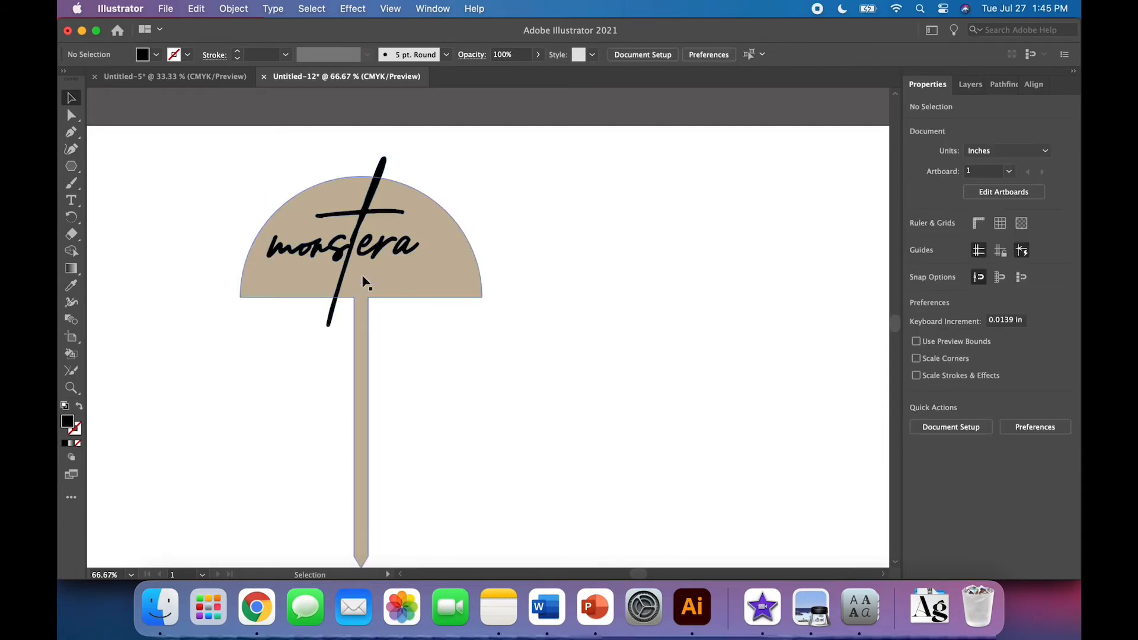
Fill the outlined monstera lettering with orange
left_click(346, 256)
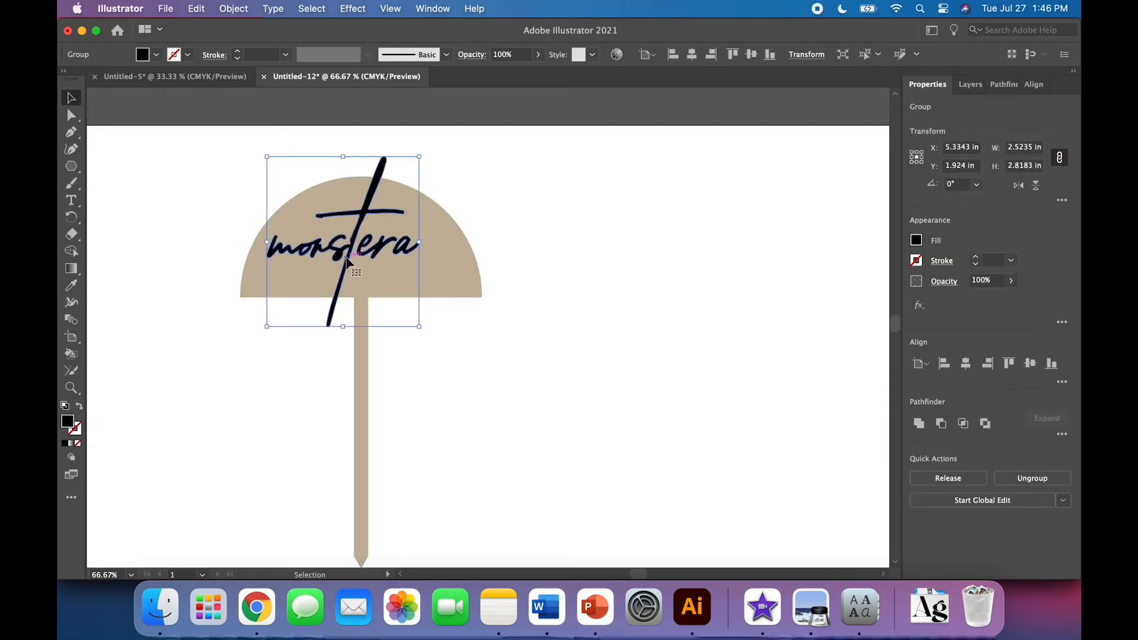
left_click(156, 54)
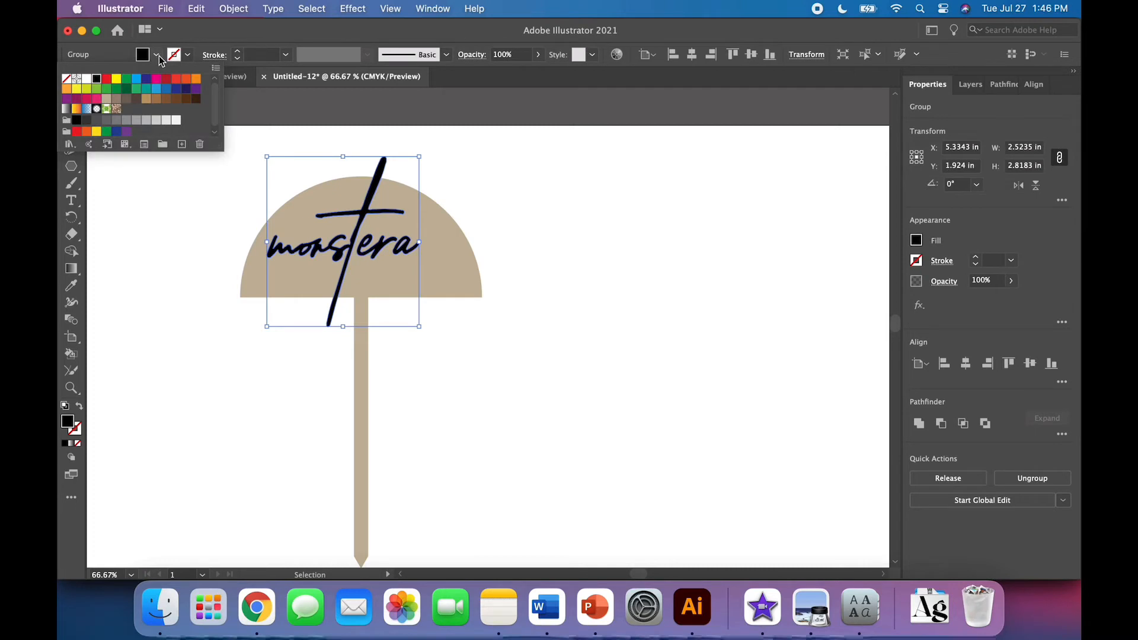
left_click(71, 89)
left_click(190, 313)
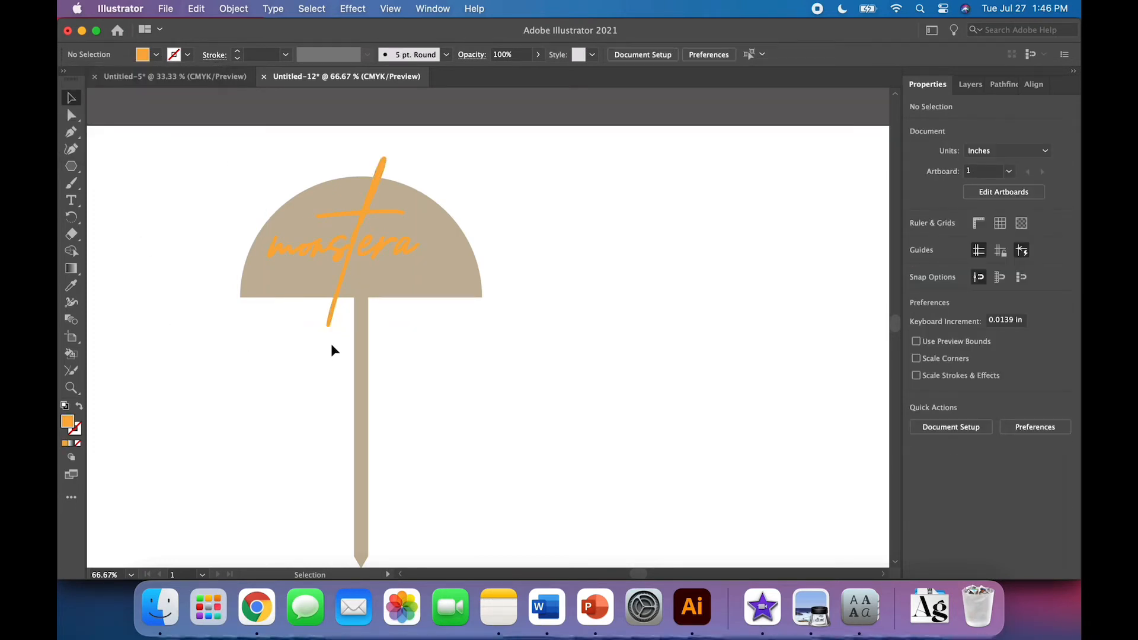
Place a new text object beside the handle and set its font to Avenir
left_click(76, 203)
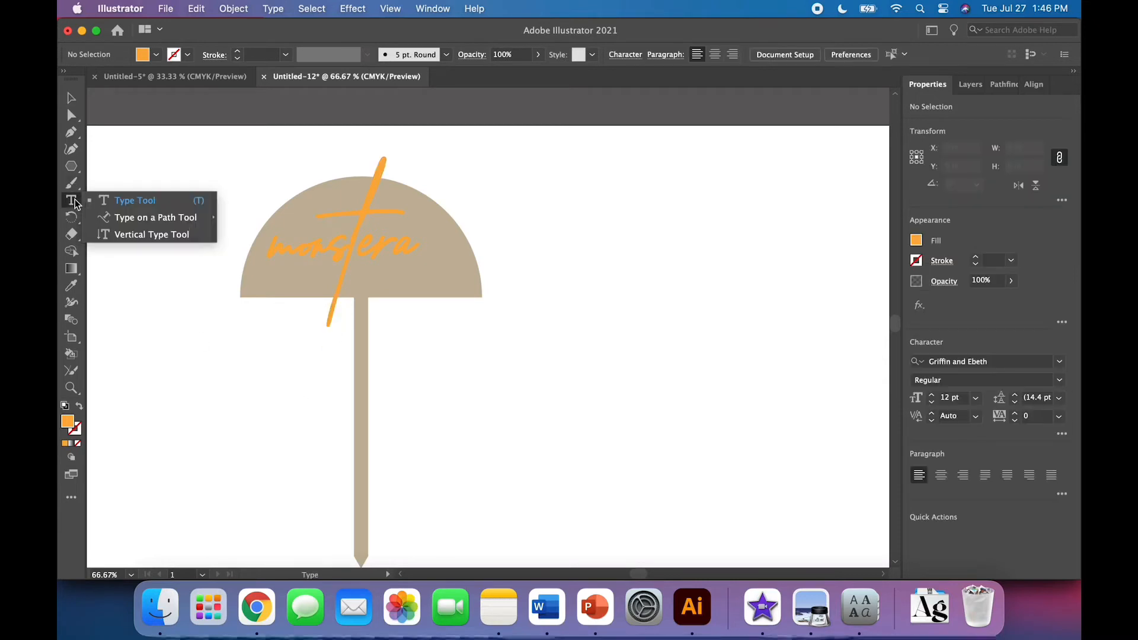
left_click(119, 199)
left_click(483, 371)
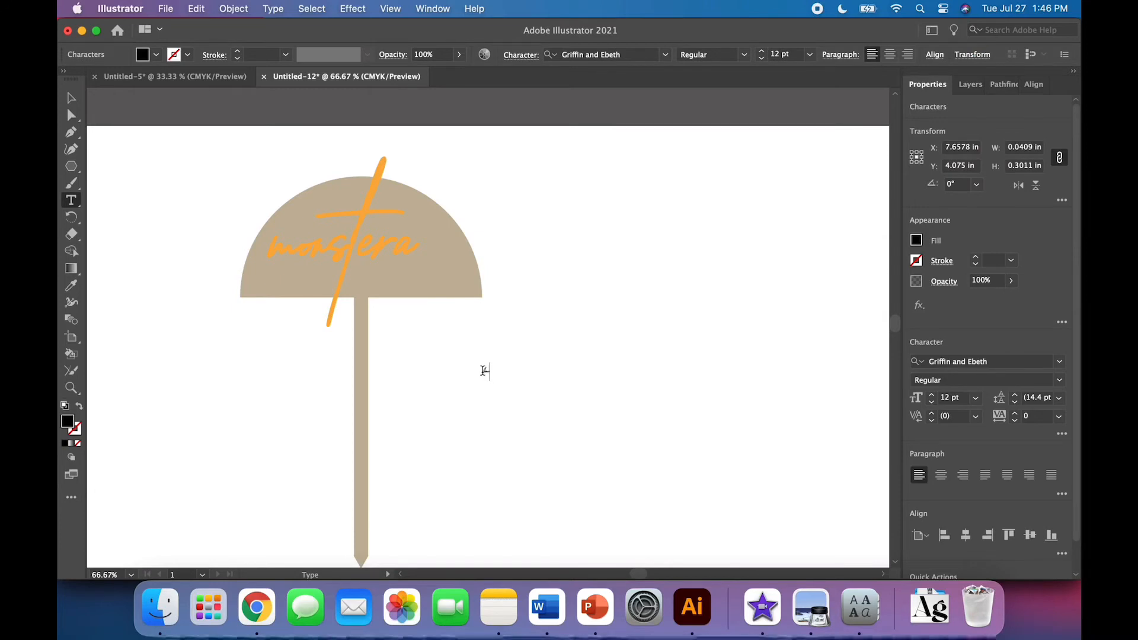
left_click(71, 98)
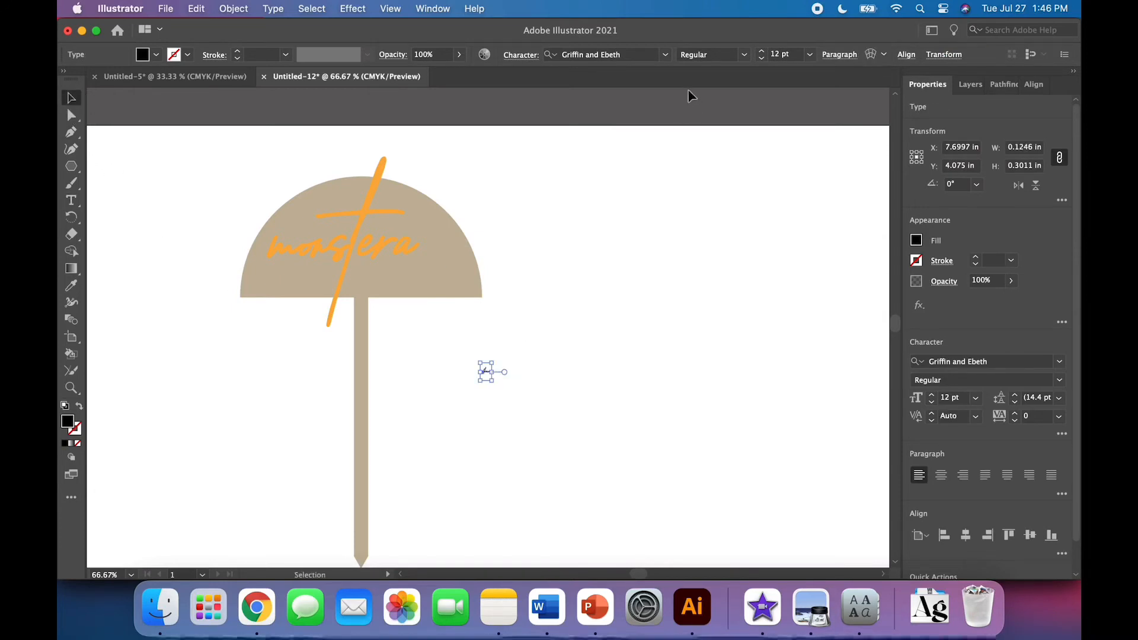
left_click(665, 54)
left_click(620, 147)
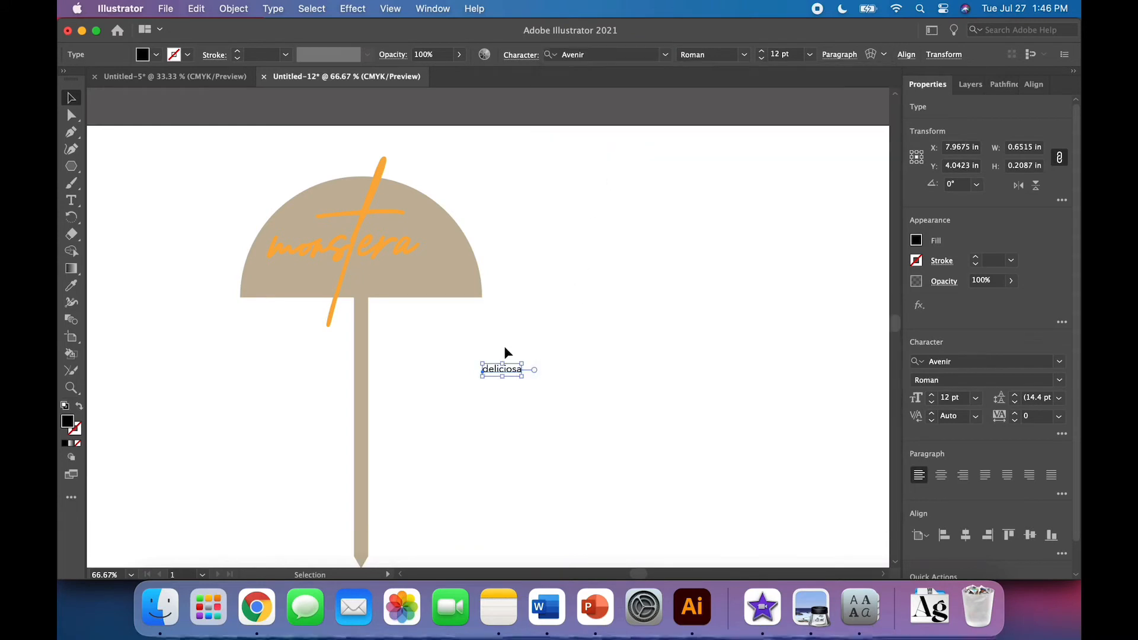
Retype the new text as DELICIOSA
double_click(504, 368)
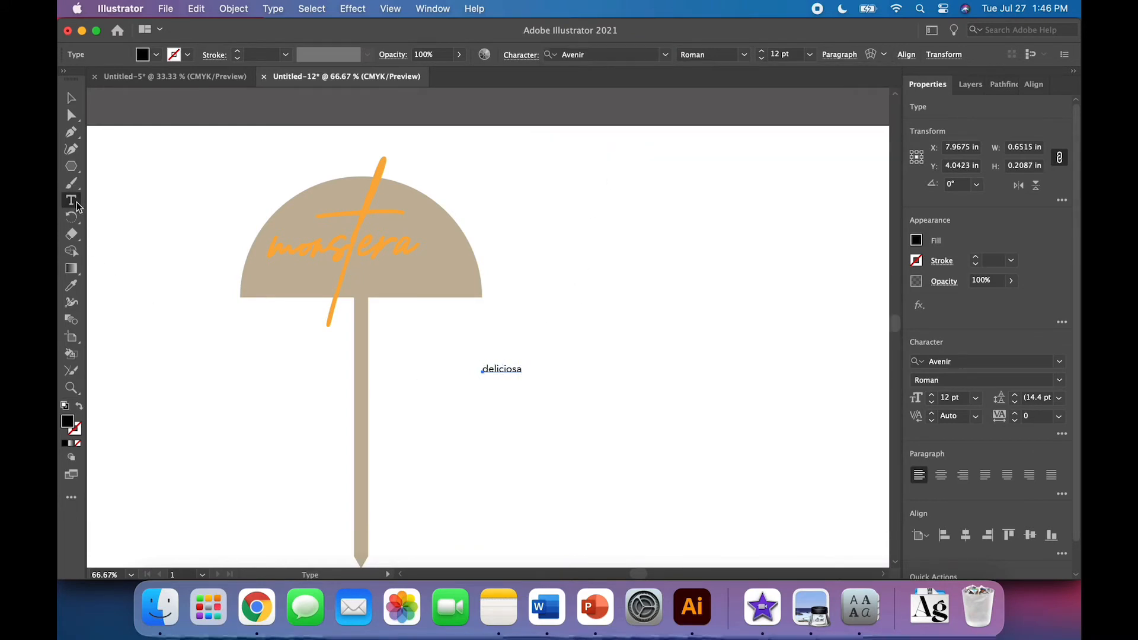
double_click(500, 368)
type("DELICIO")
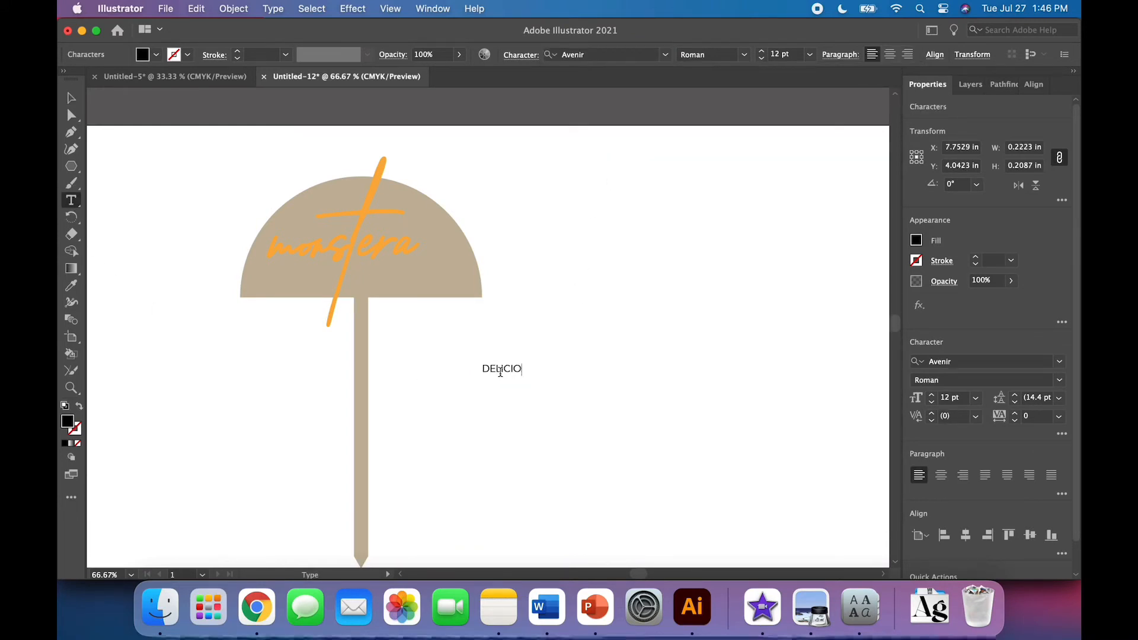
type("SA")
key("Escape")
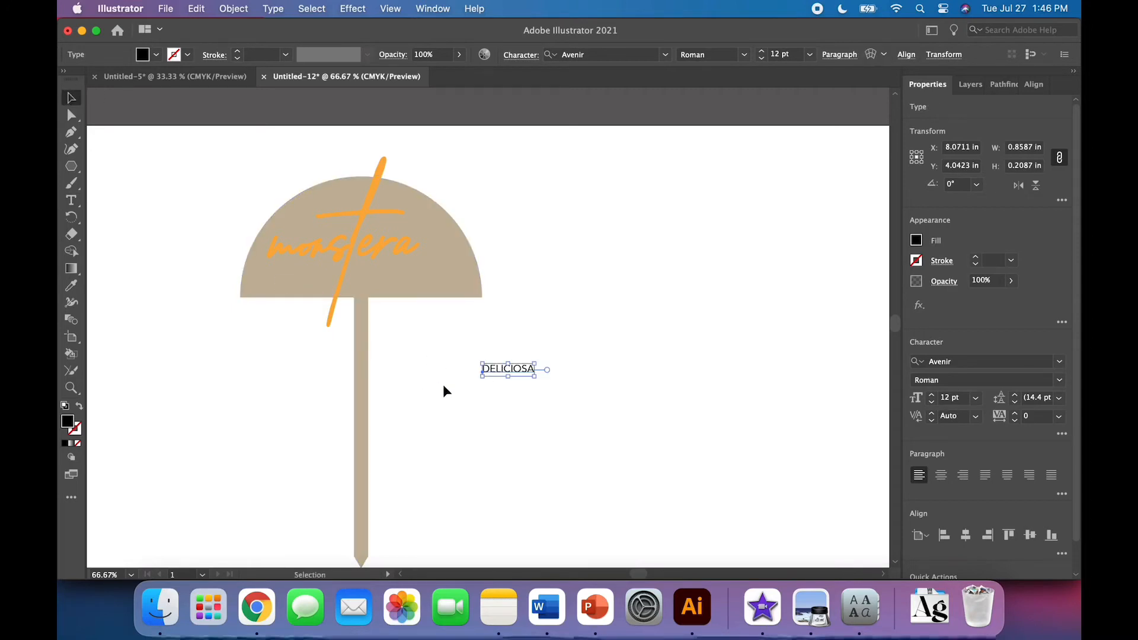
Enlarge the DELICIOSA text to about 23 pt and convert it to outlines
left_click_drag(508, 378, 509, 390)
right_click(507, 388)
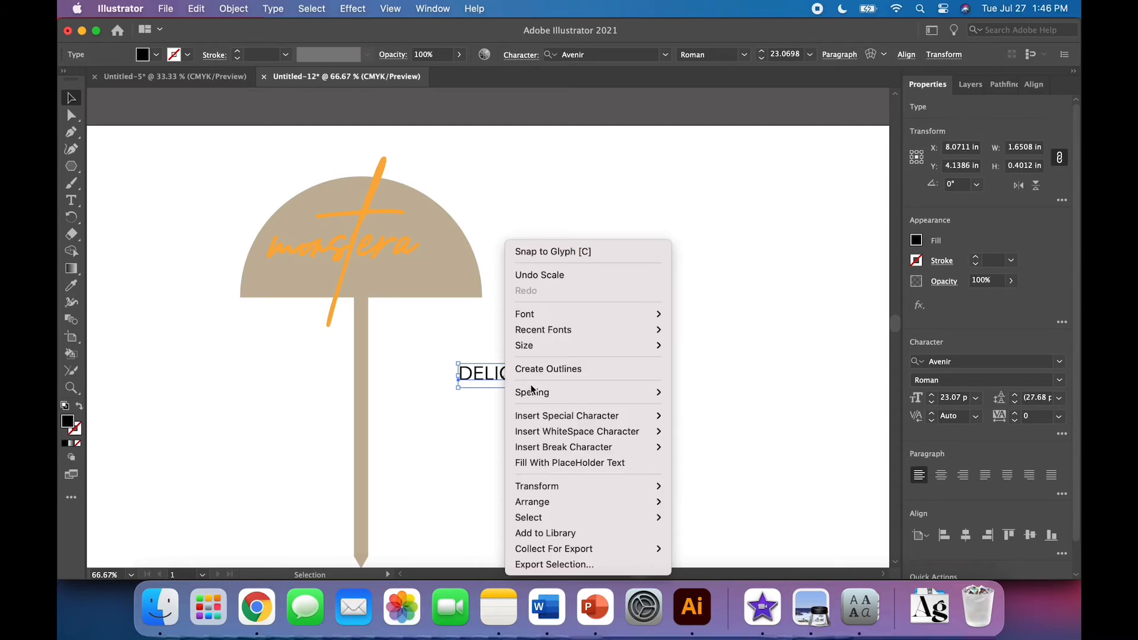
left_click(544, 372)
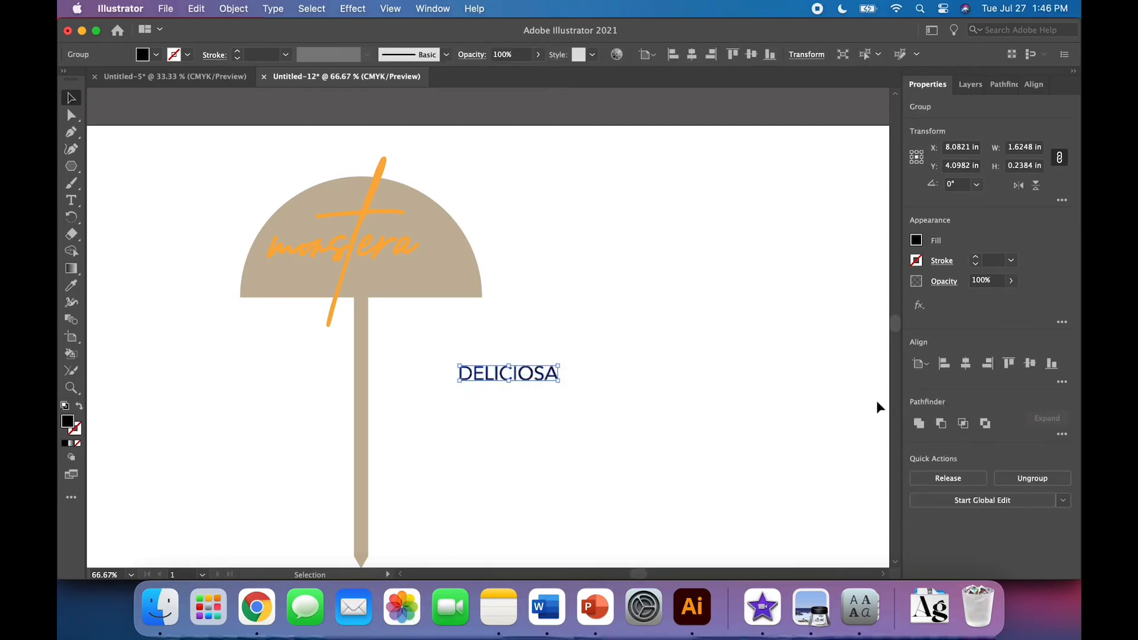
Move the DELICIOSA text onto the canopy just below the monstera lettering
left_click(919, 424)
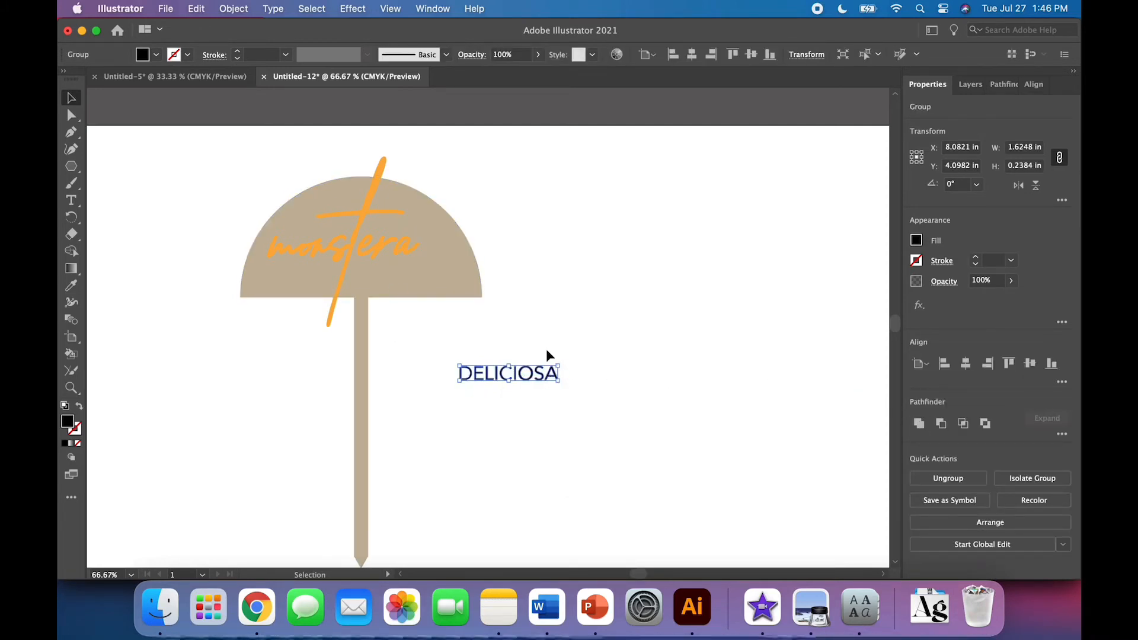
left_click_drag(541, 379, 443, 277)
key("super+equal")
key("super+equal")
key("super+equal")
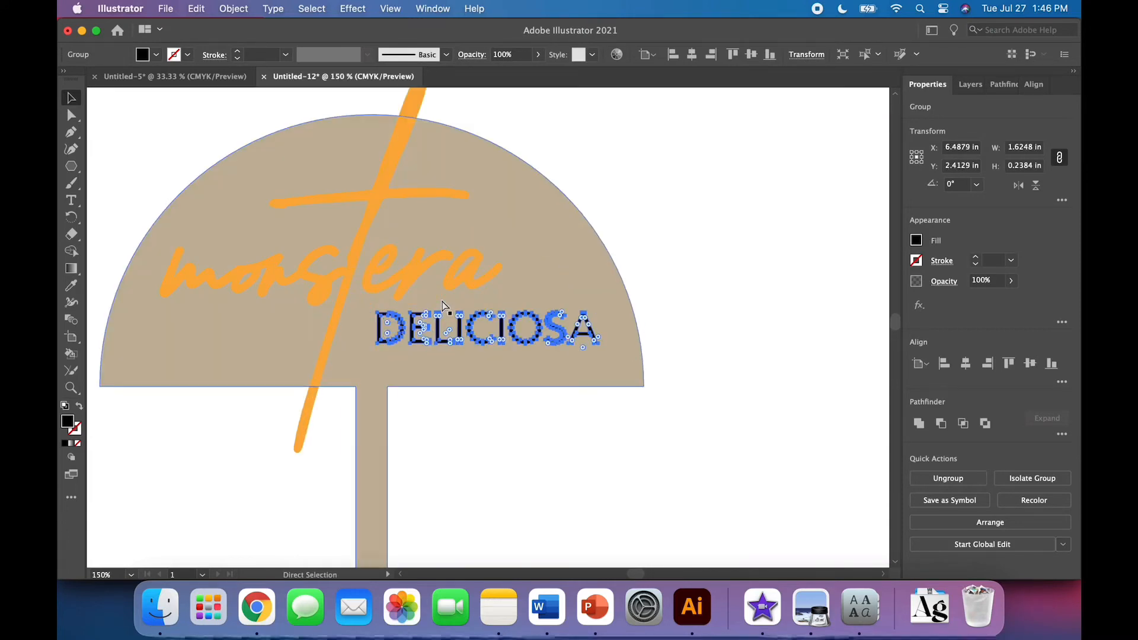
Stretch the monstera lettering horizontally to about 2.81 in wide
scroll(442, 301, "left", 4)
scroll(442, 301, "up", 5)
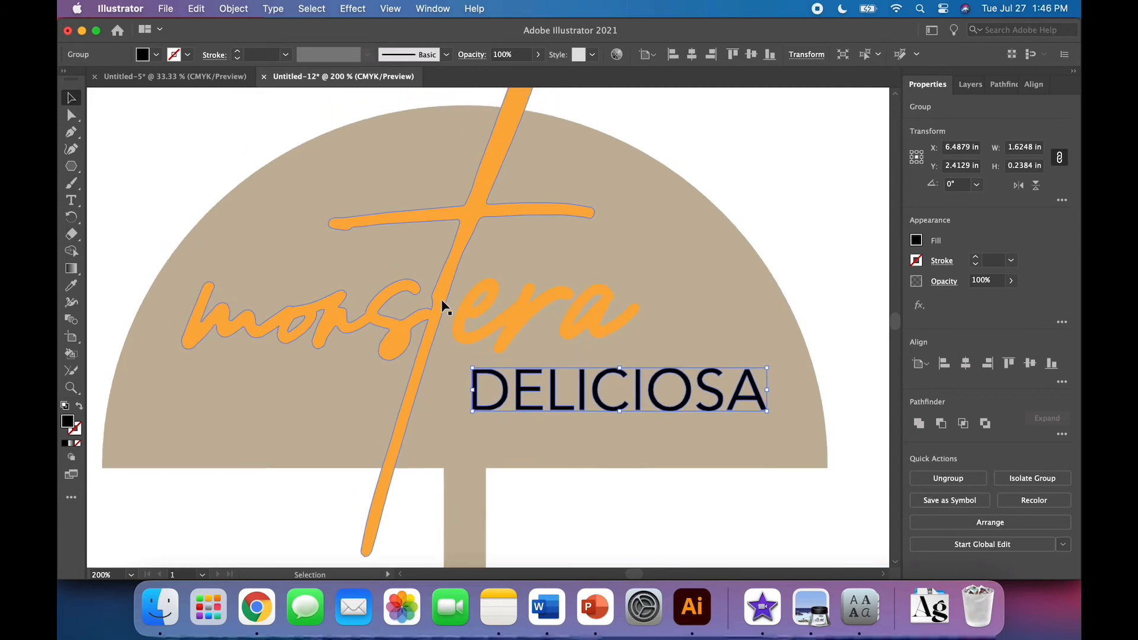
left_click(530, 318)
left_click_drag(638, 304, 692, 304)
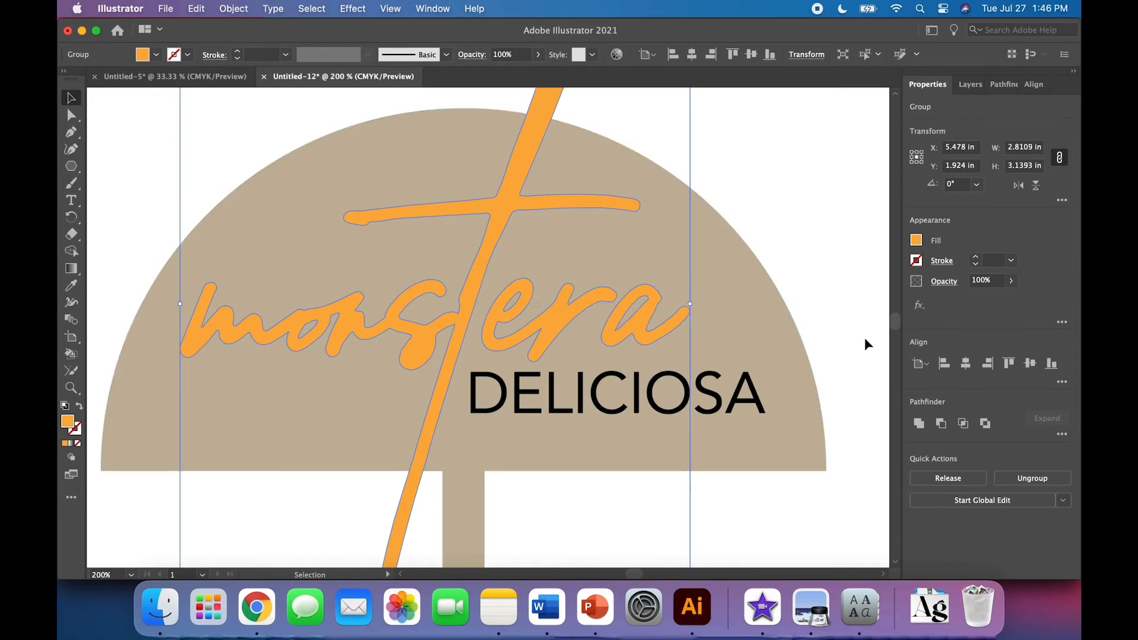
left_click(844, 342)
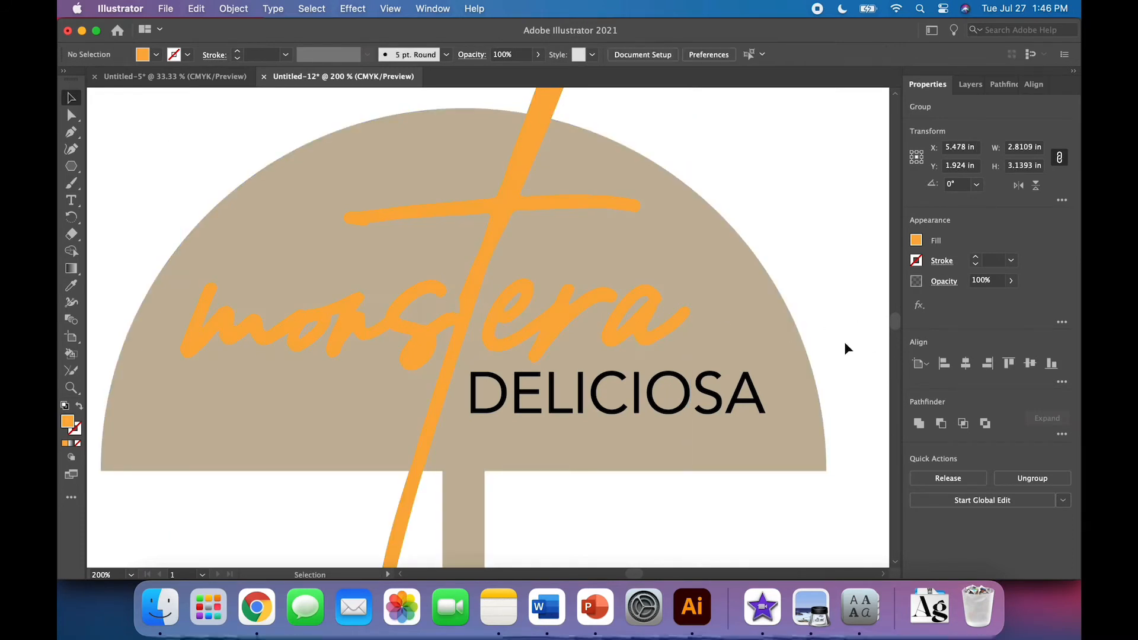
Nudge the DELICIOSA text slightly to sit neatly under the monstera lettering
left_click(686, 407)
left_click_drag(618, 413, 618, 414)
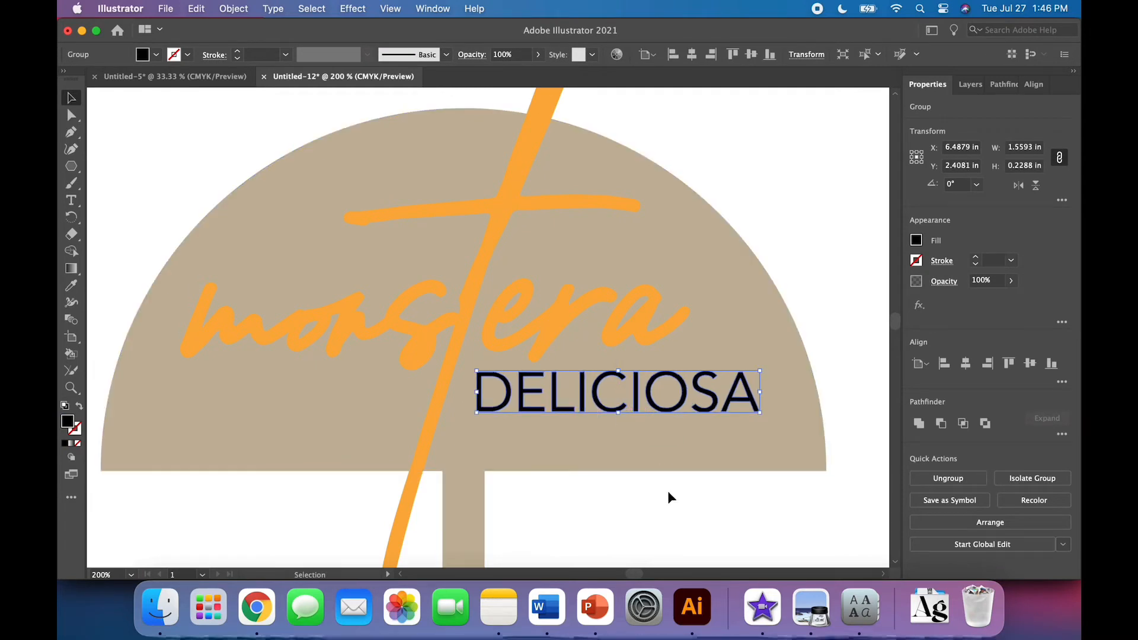
left_click(669, 498)
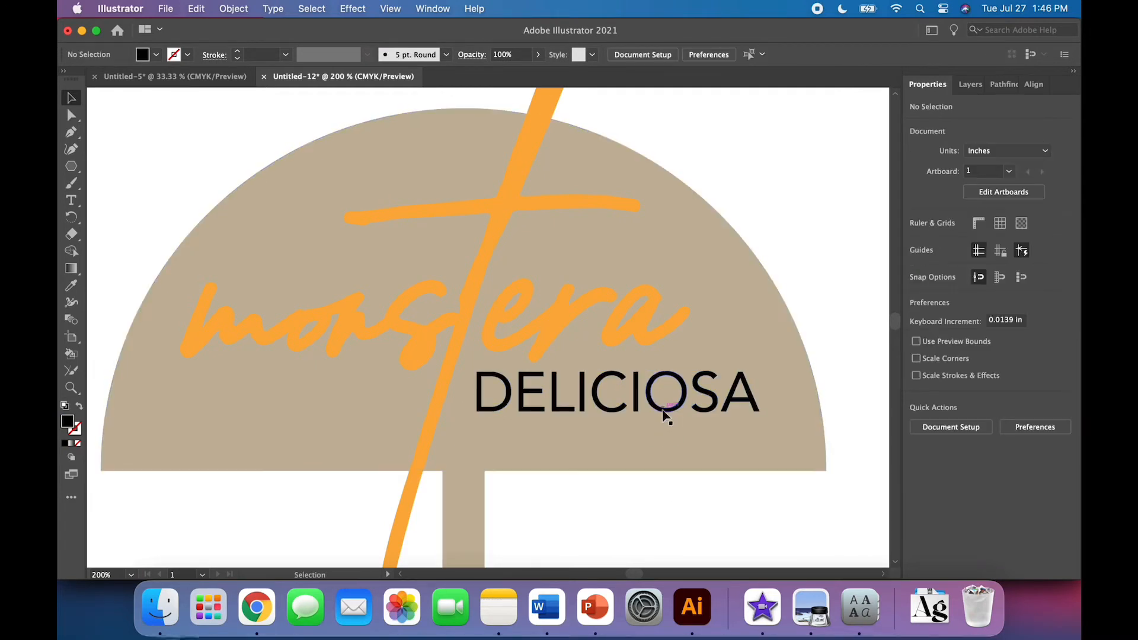
left_click_drag(662, 411, 670, 416)
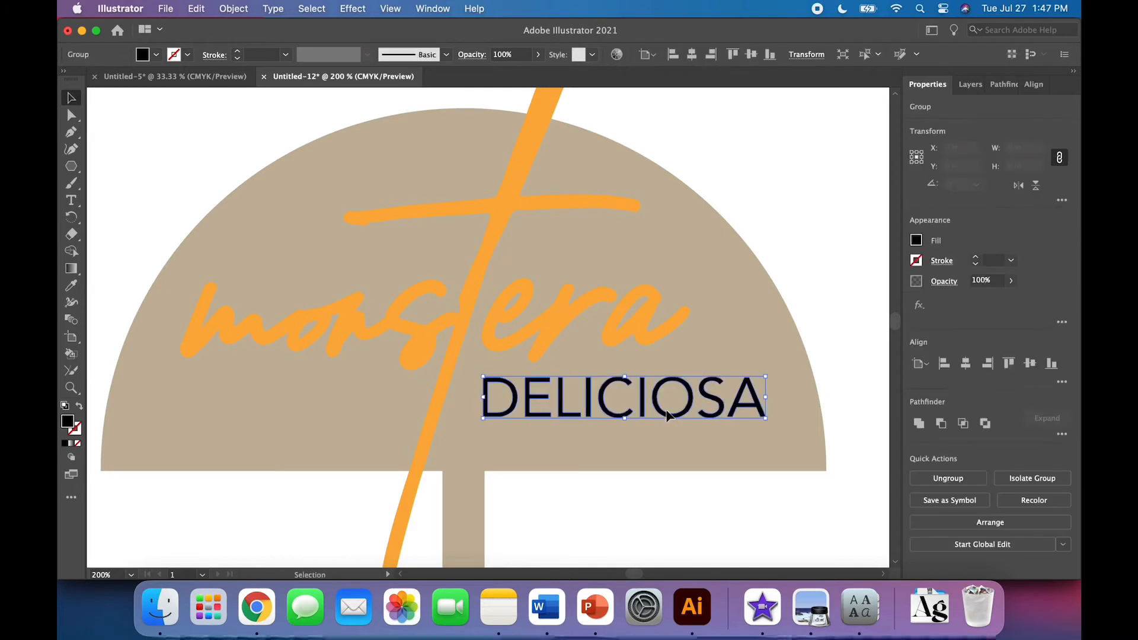
left_click(678, 492)
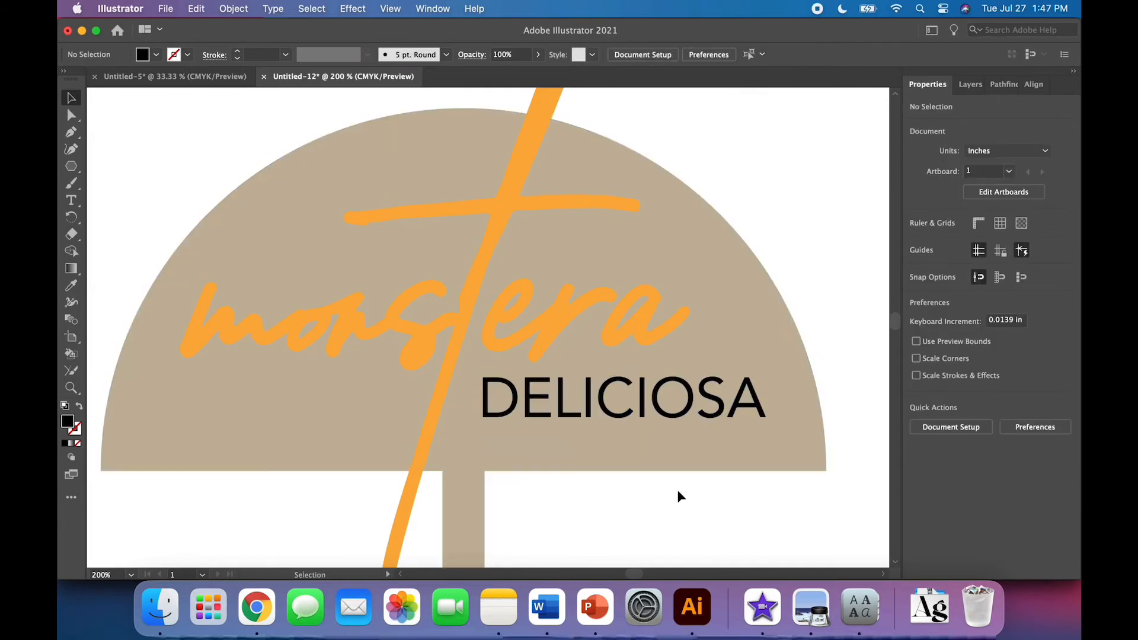
Select the canopy, handle, lettering and DELICIOSA text together and align them on their horizontal centres
key("super+minus")
key("super+minus")
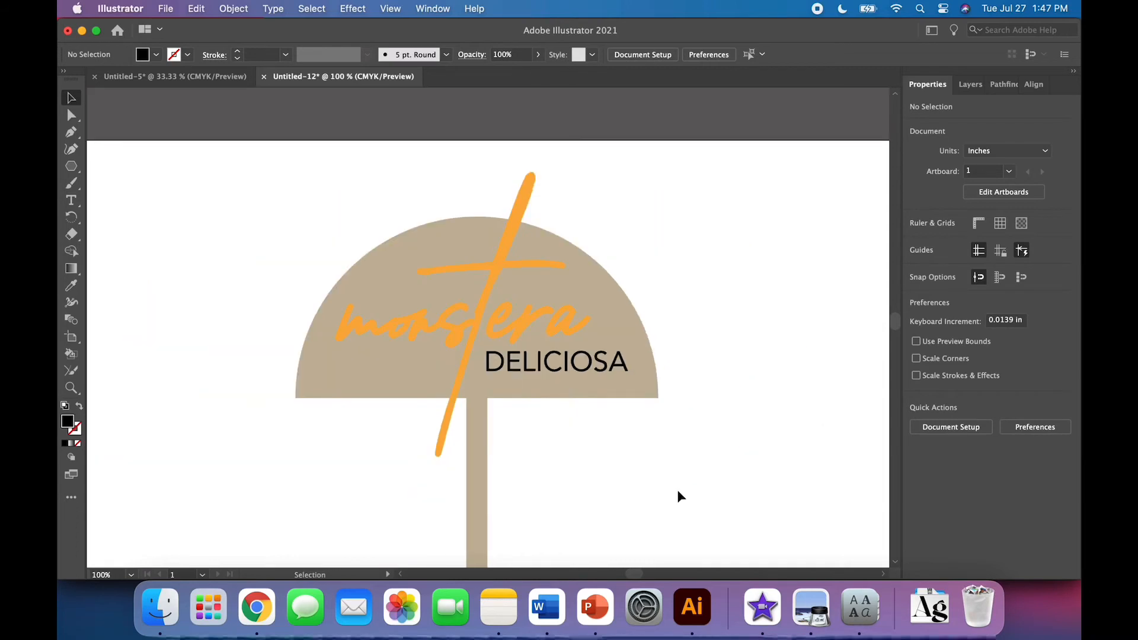
scroll(677, 492, "down", 1)
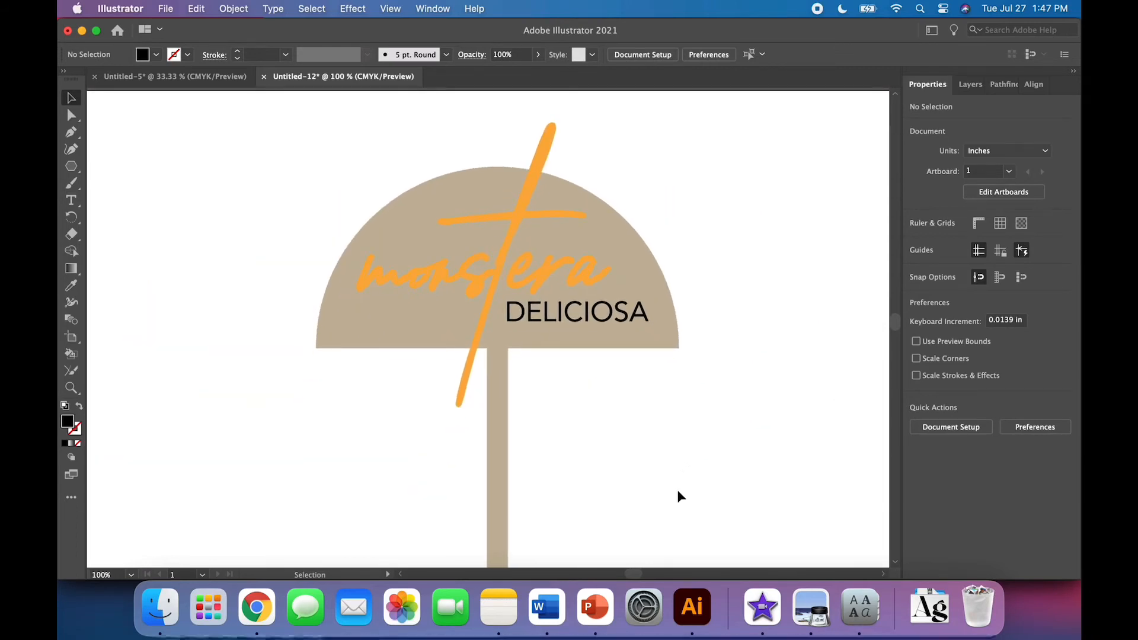
left_click(554, 314)
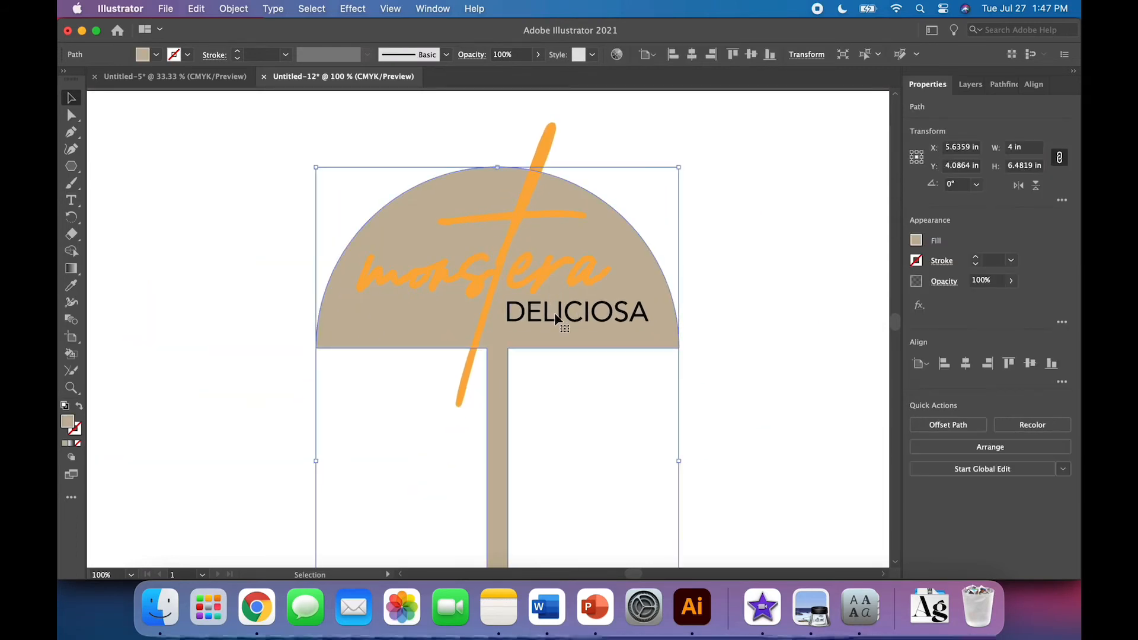
left_click(542, 317)
left_click(519, 289, "shift")
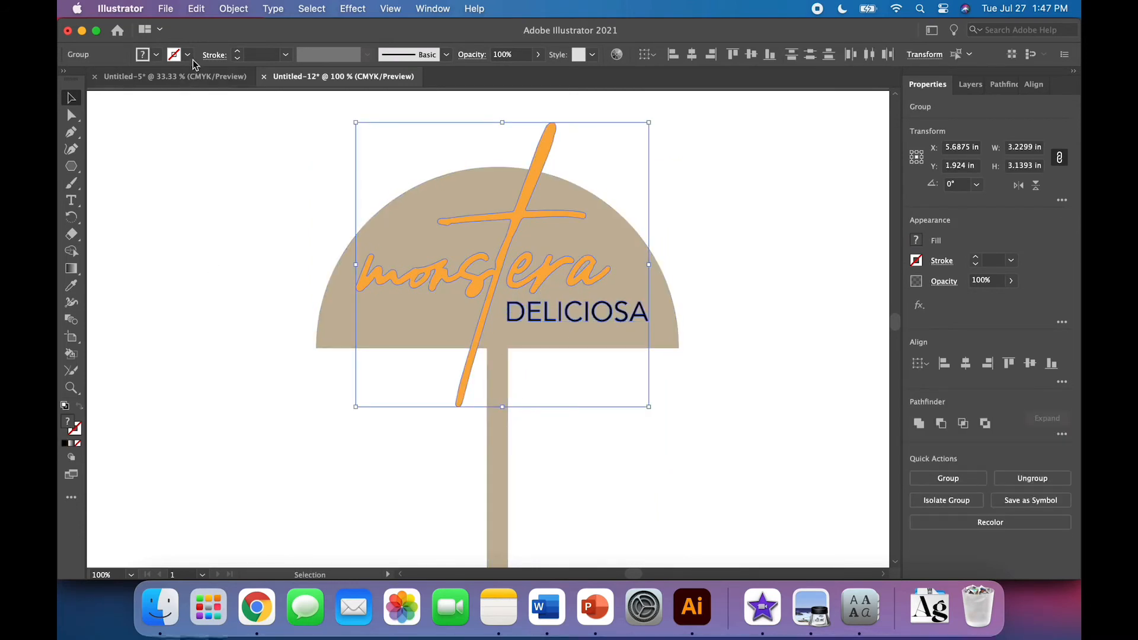
left_click(233, 8)
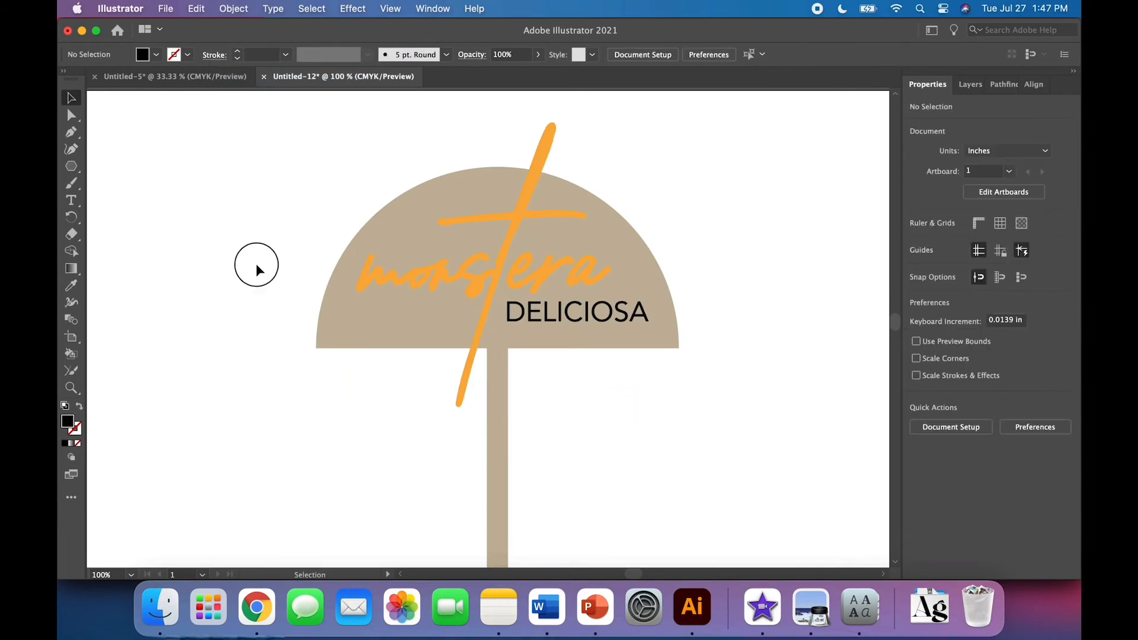
left_click_drag(254, 263, 634, 420)
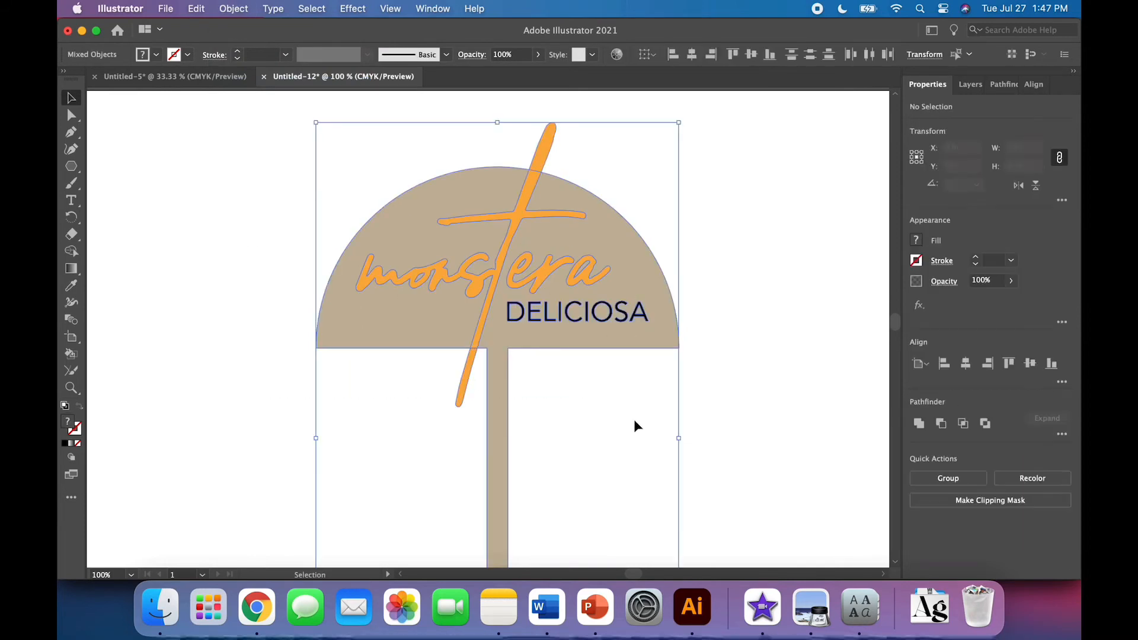
left_click(966, 363)
left_click(851, 398)
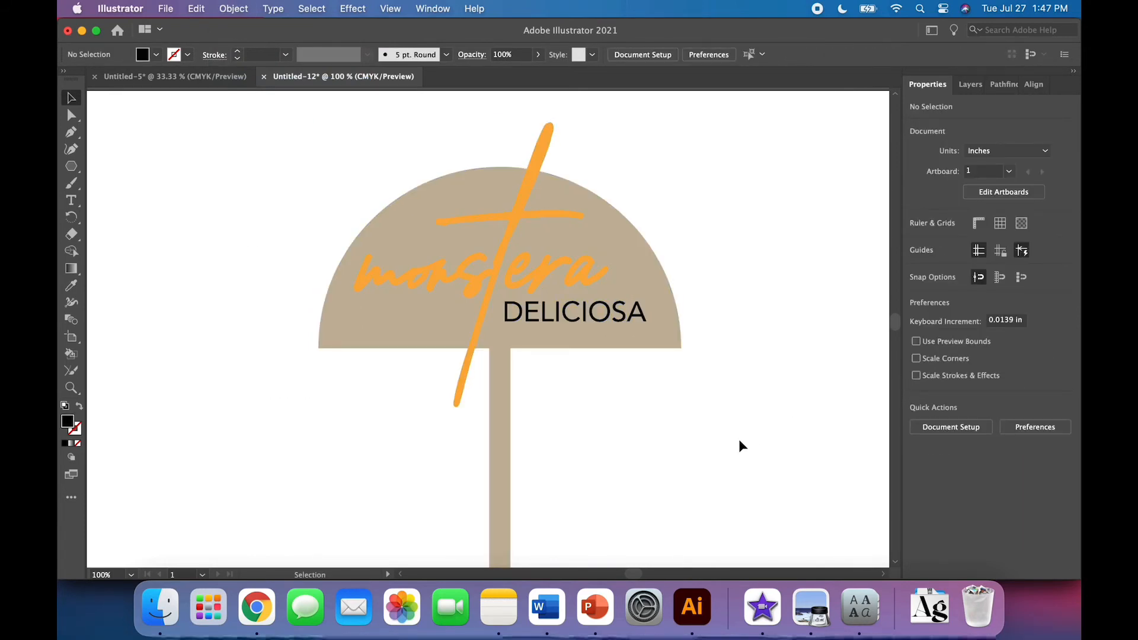
Ungroup the group containing the monstera lettering
left_click(555, 309)
left_click(236, 7)
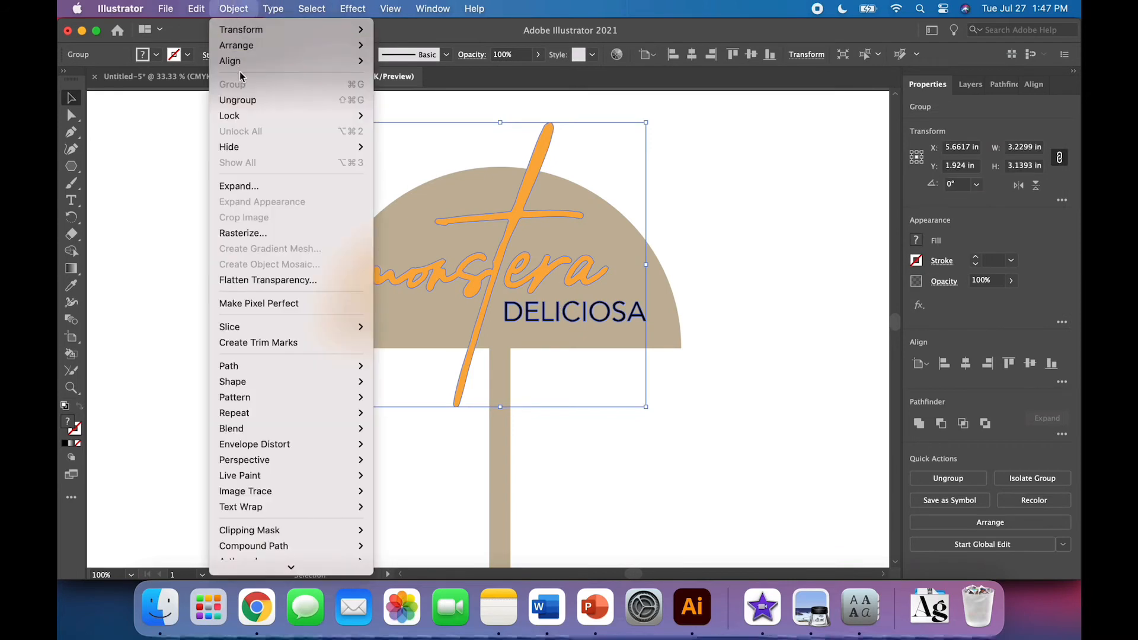
left_click(240, 101)
left_click(247, 216)
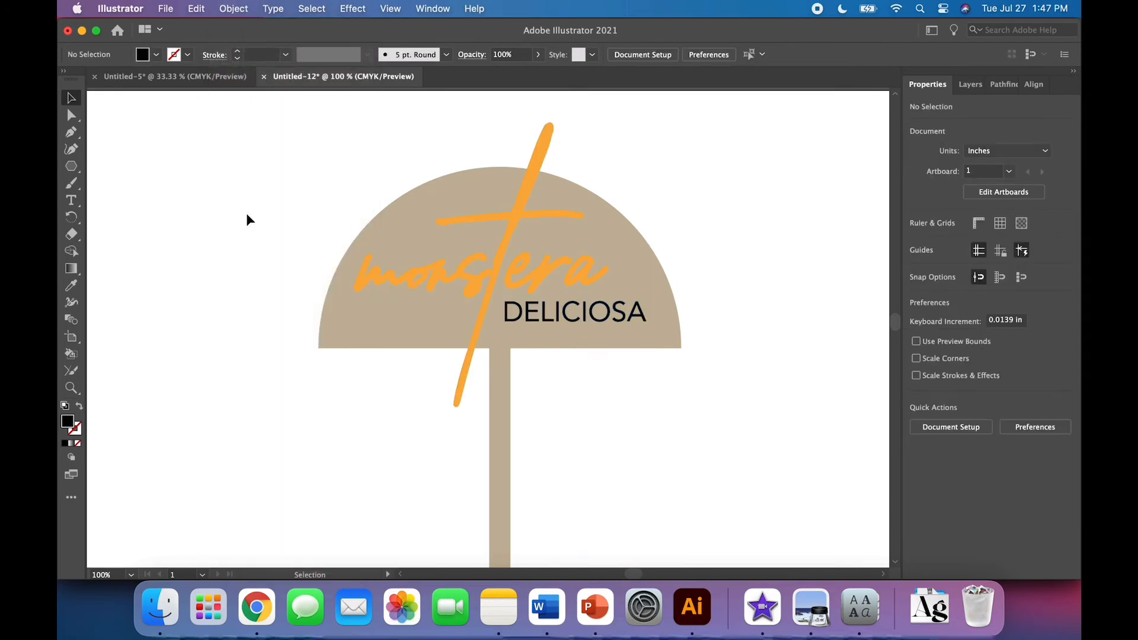
Duplicate the monstera lettering beside the umbrella and swap the copy's fill and stroke into an orange outline
left_click(494, 285)
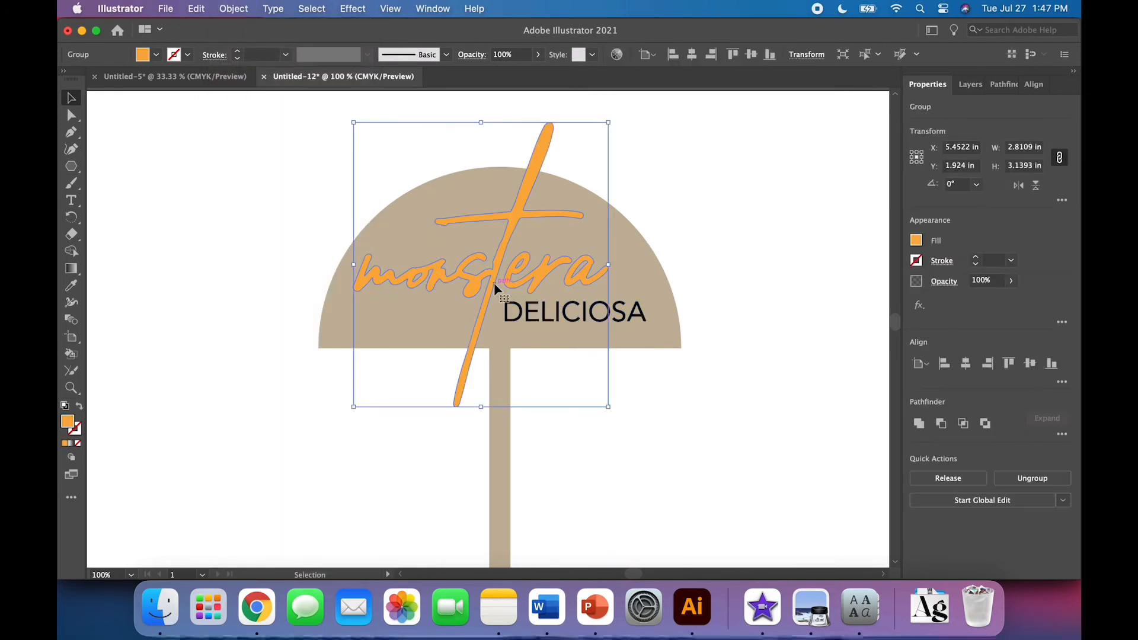
left_click_drag(493, 283, 779, 376)
scroll(780, 377, "right", 5)
scroll(779, 377, "down", 1)
left_click_drag(621, 329, 683, 344)
left_click(79, 407)
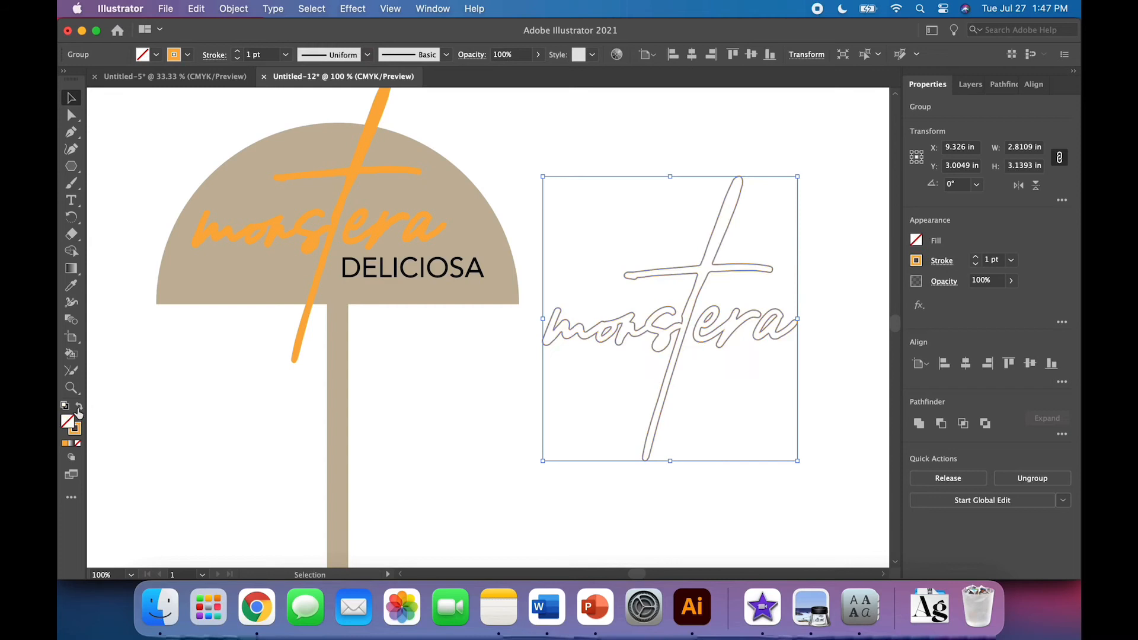
left_click(464, 472)
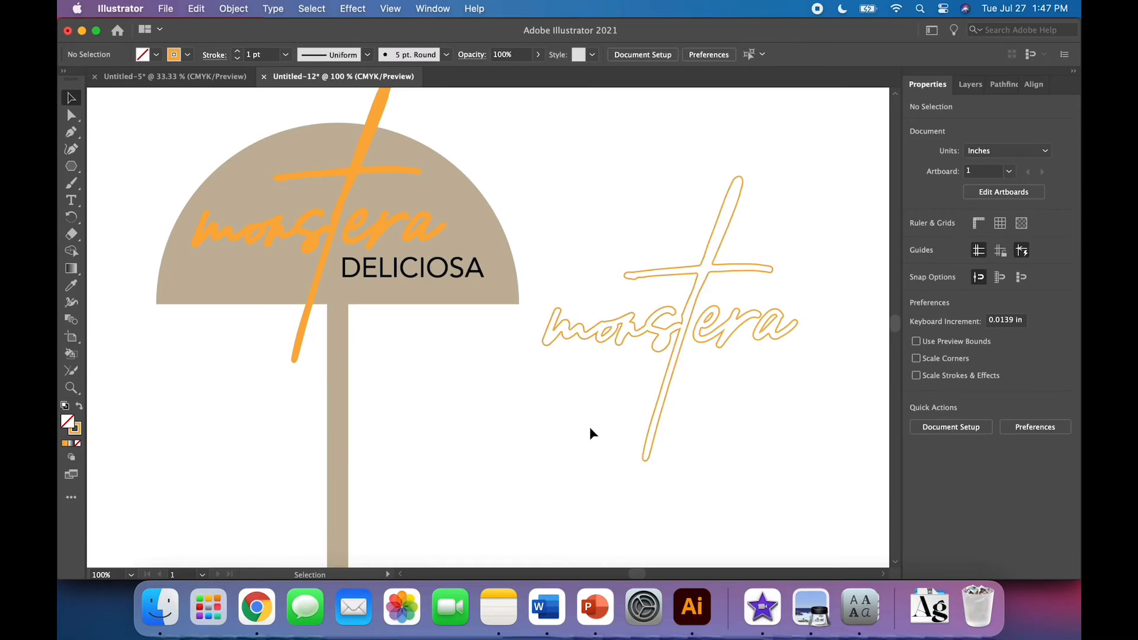
Apply Offset Path of -0.03 in with miter joins to the monstera lettering on the canopy
scroll(588, 425, "left", 4)
scroll(589, 426, "up", 2)
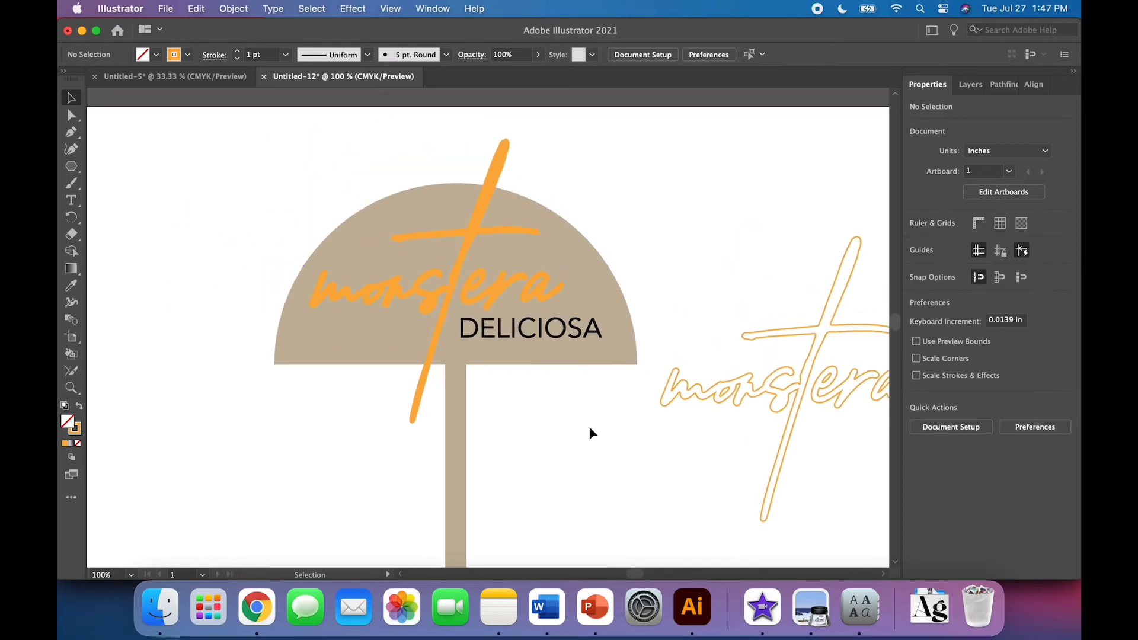
left_click(440, 305)
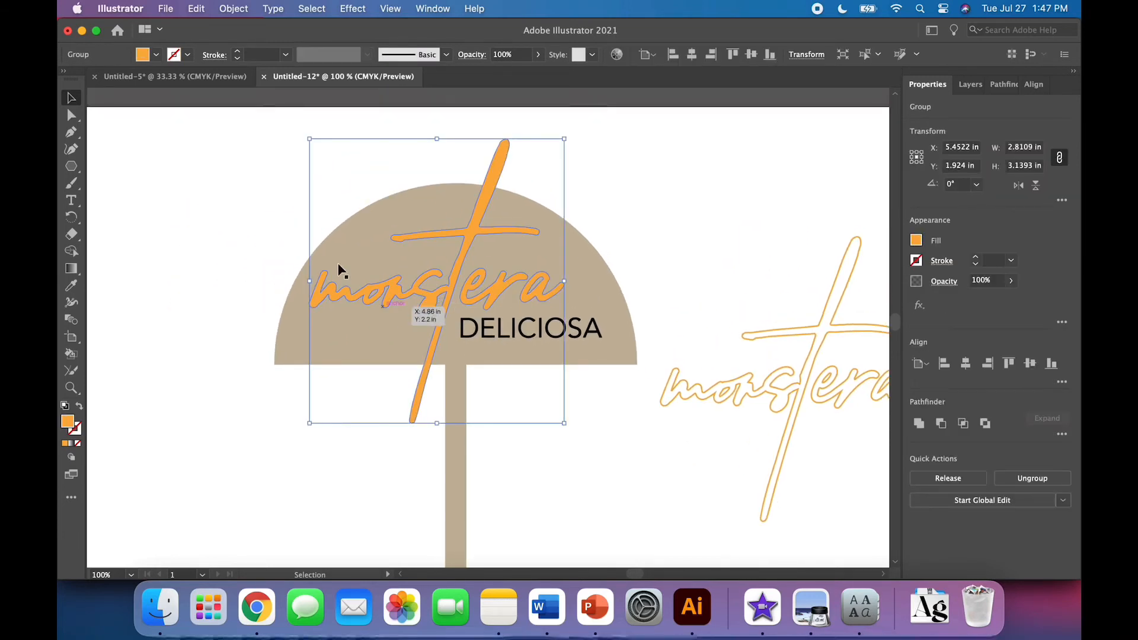
left_click(233, 10)
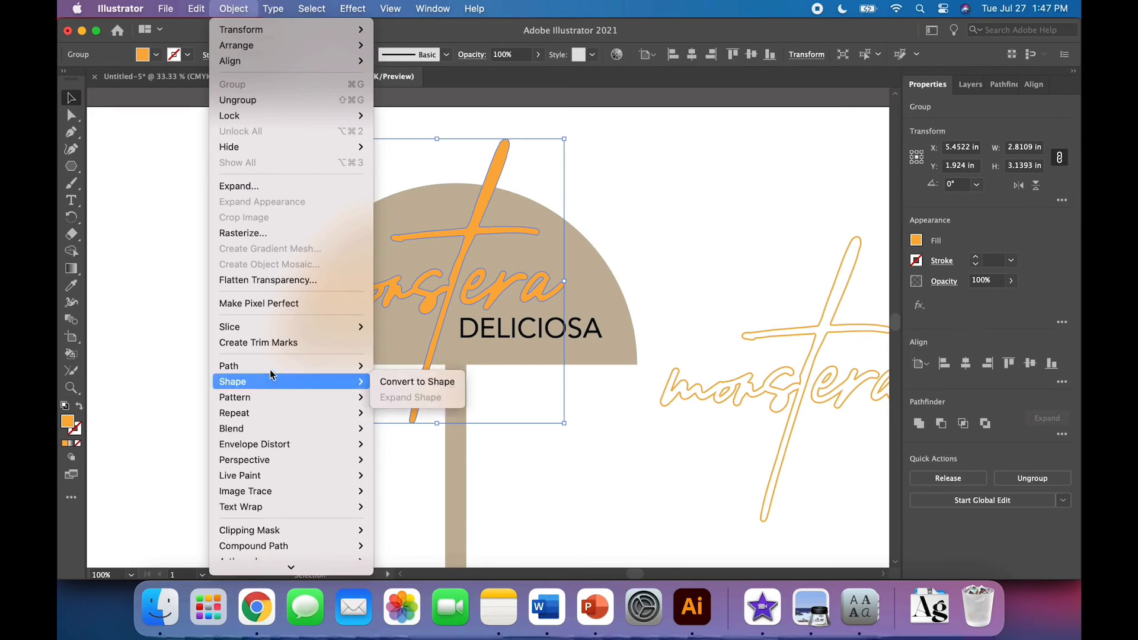
mouse_move(266, 365)
left_click(421, 420)
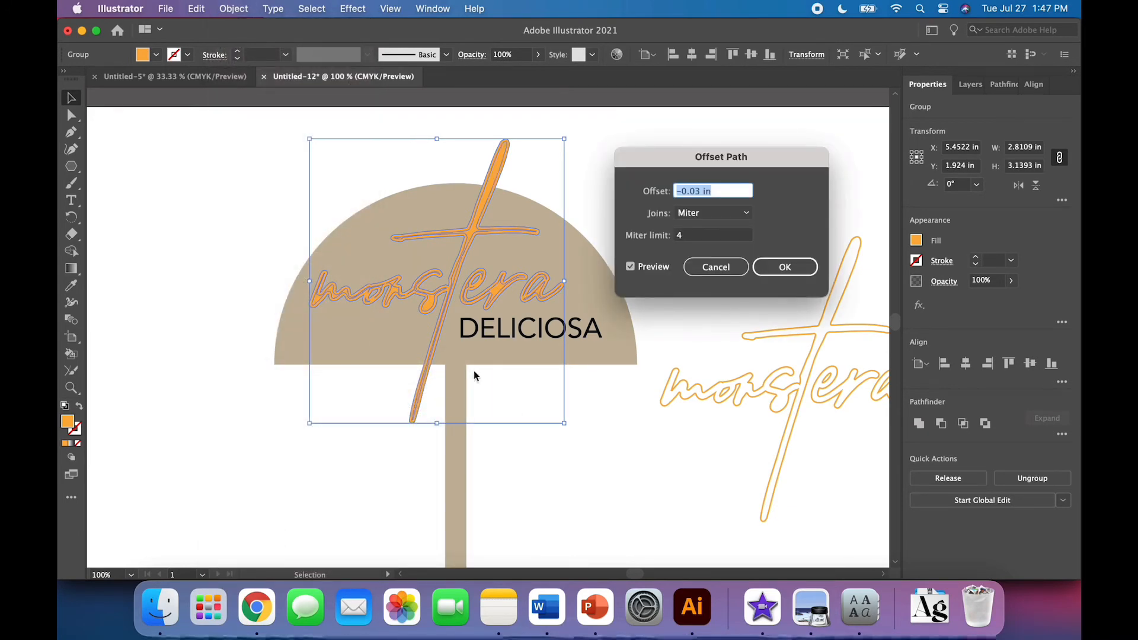
left_click(762, 265)
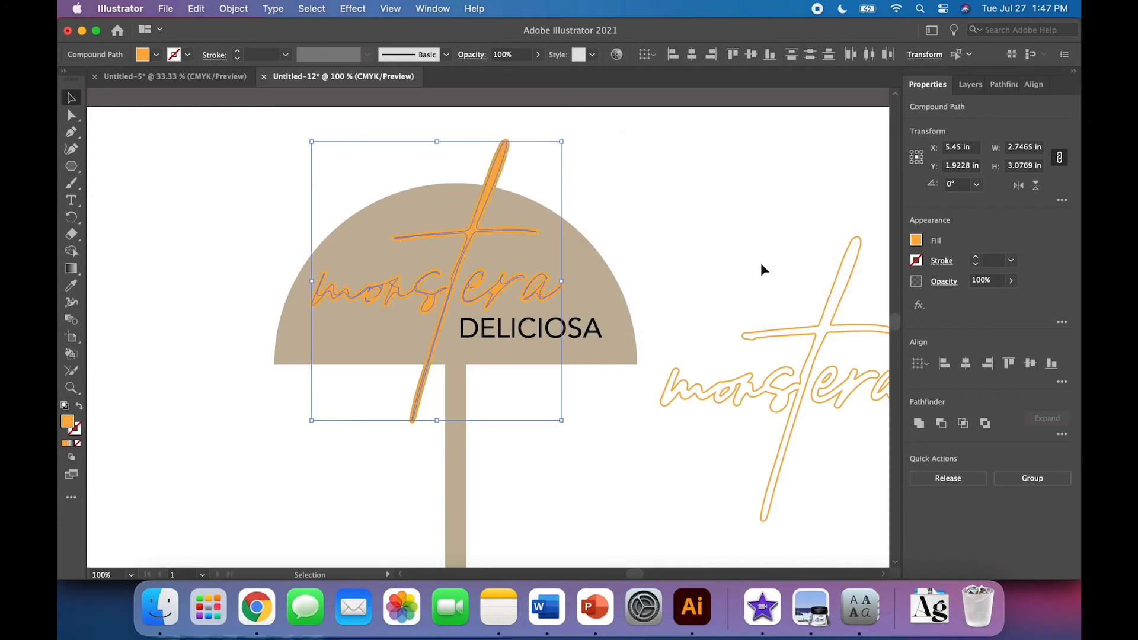
Turn the offset lettering into an outline with no fill and a dark green stroke
left_click(79, 407)
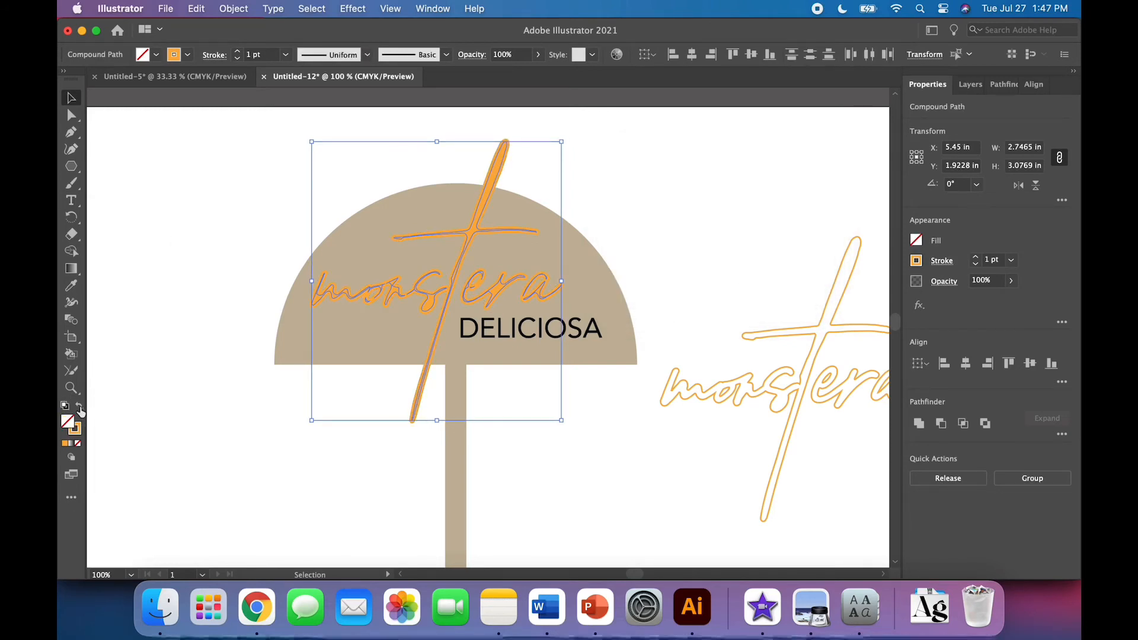
left_click(187, 54)
left_click(126, 90)
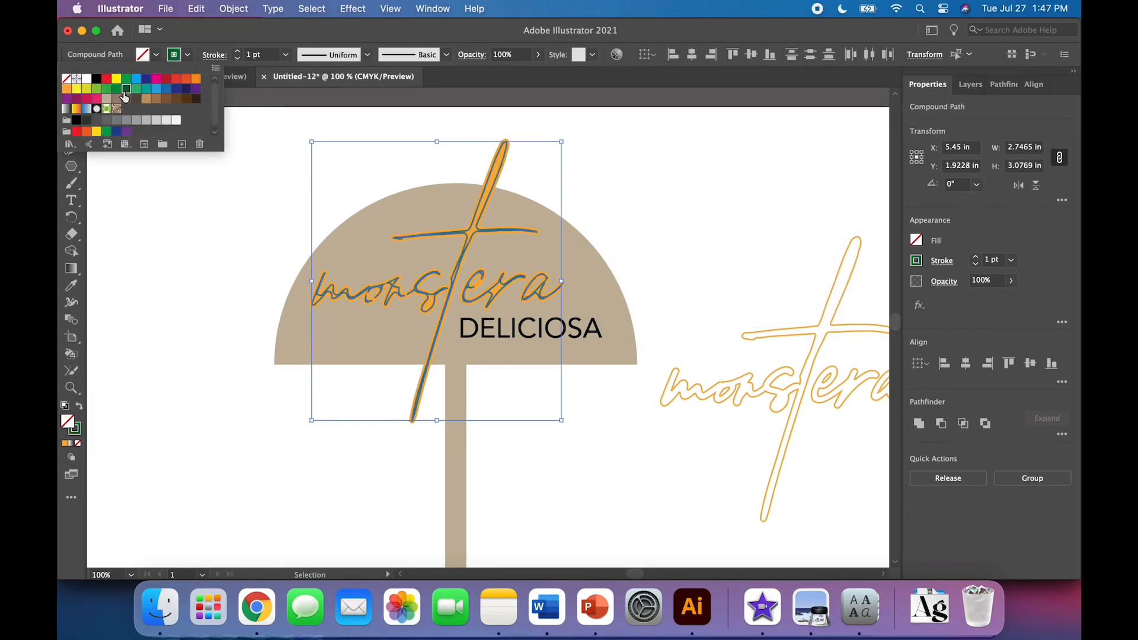
left_click(208, 292)
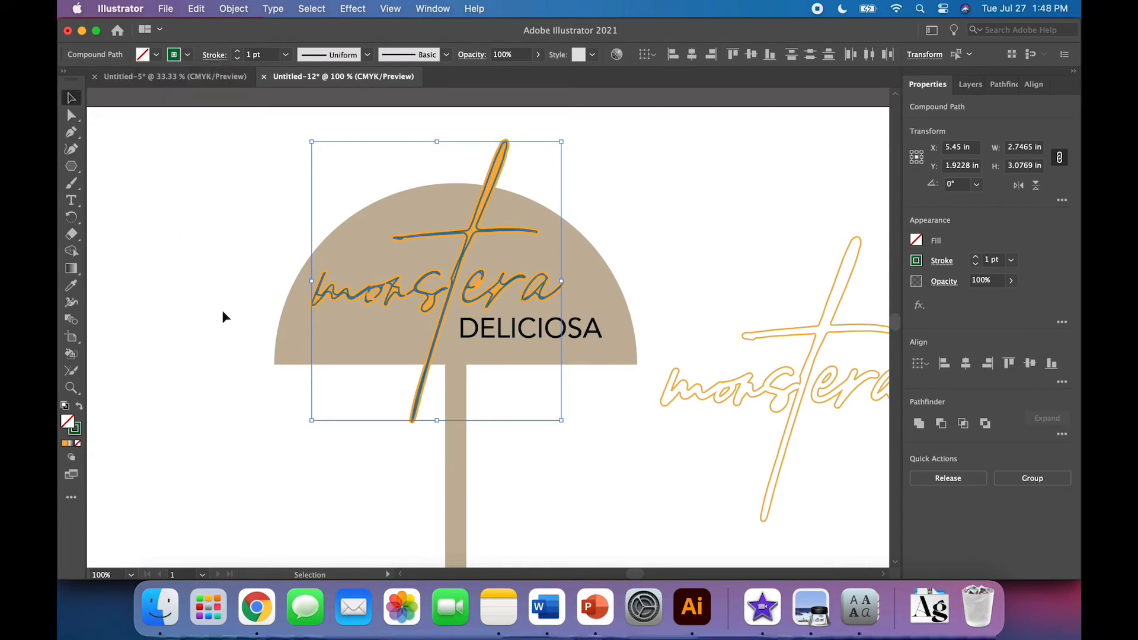
left_click(222, 310)
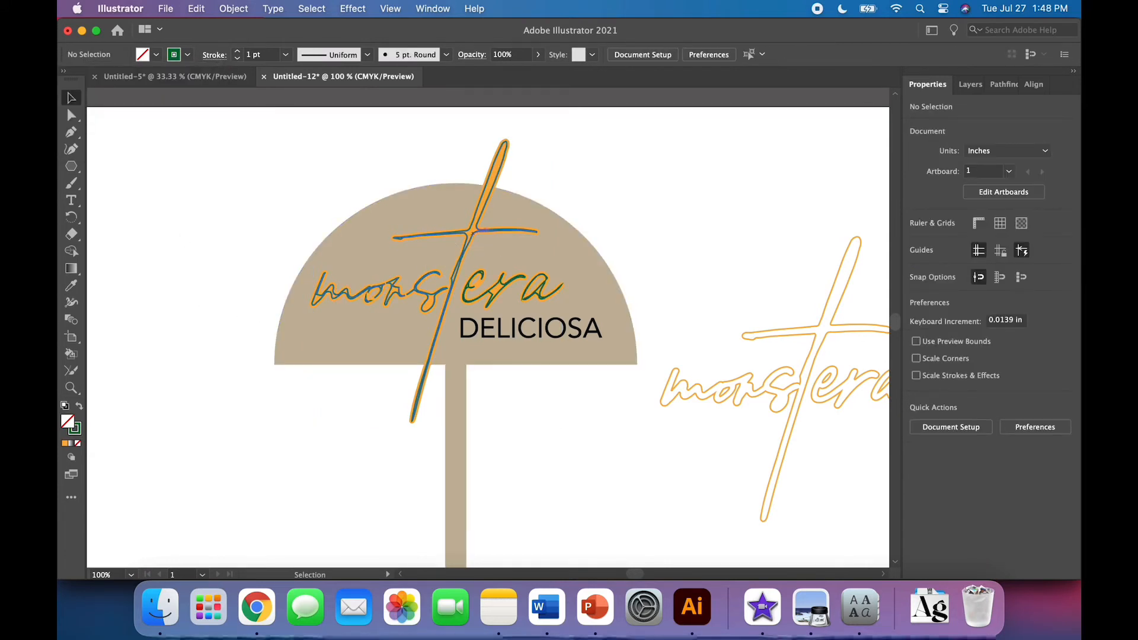
left_click(557, 288)
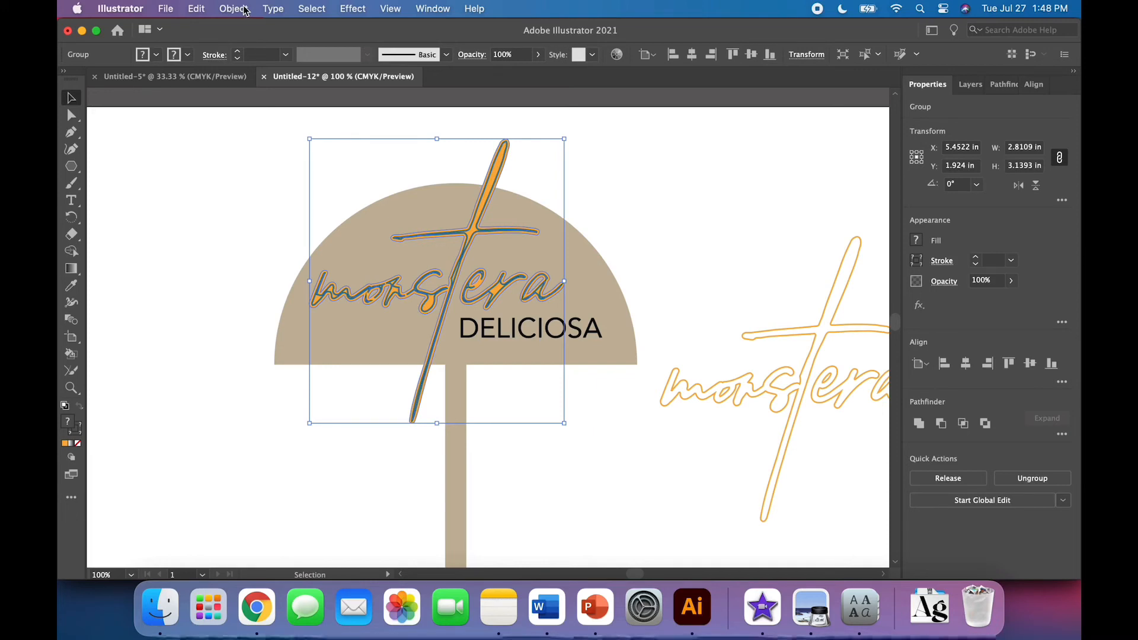
left_click(233, 8)
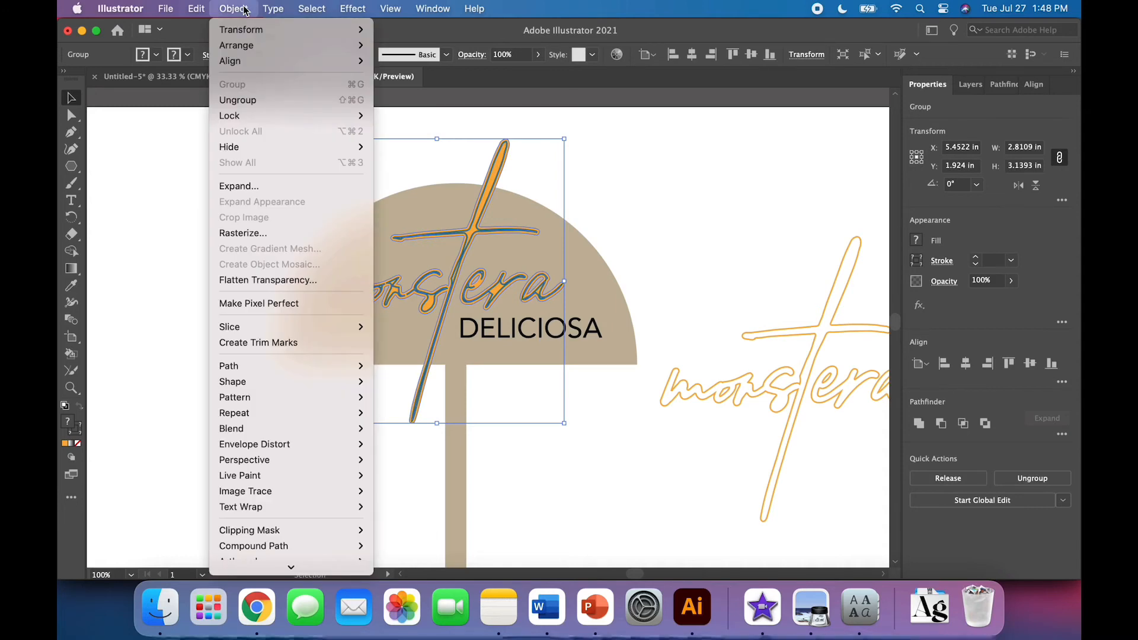
left_click(243, 10)
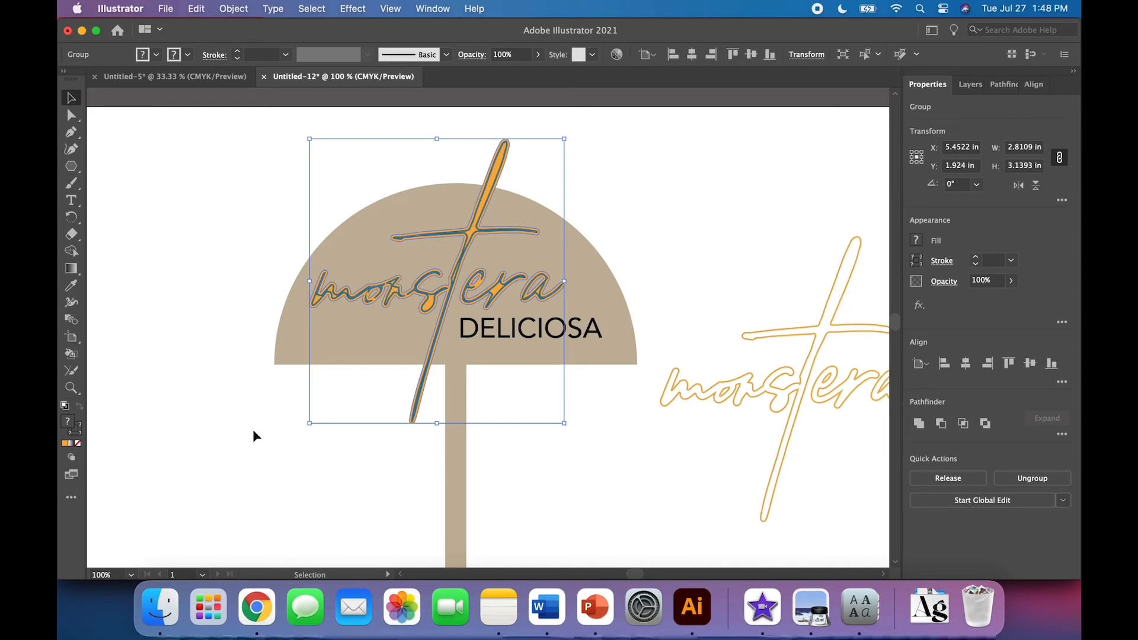
Ungroup the layered monstera lettering on the canopy
left_click(284, 446)
left_click(414, 423)
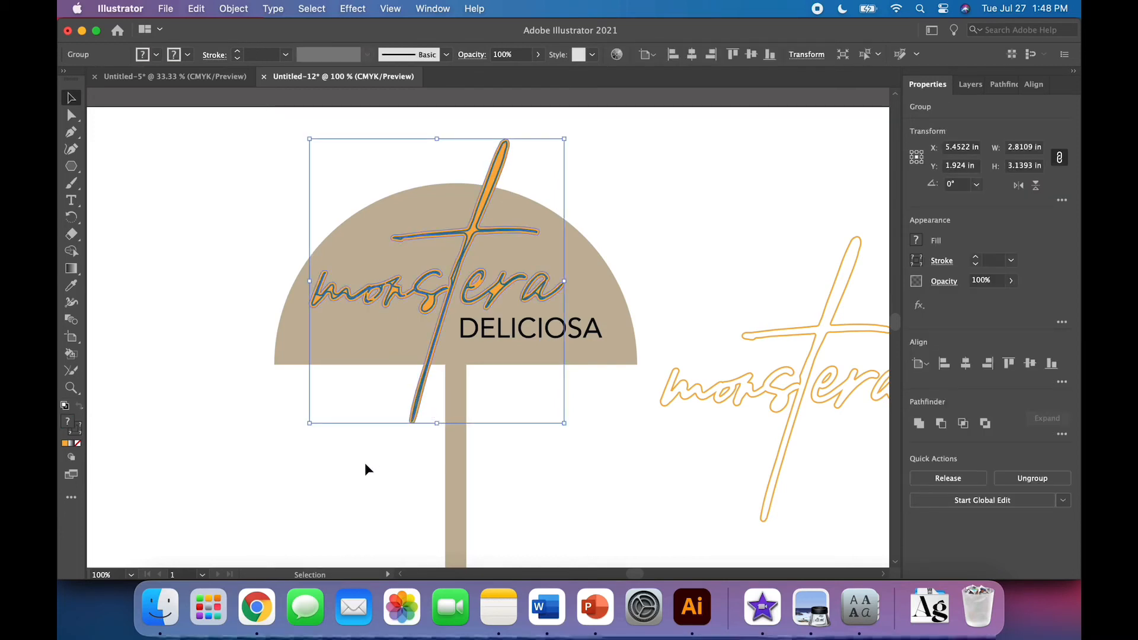
left_click(231, 16)
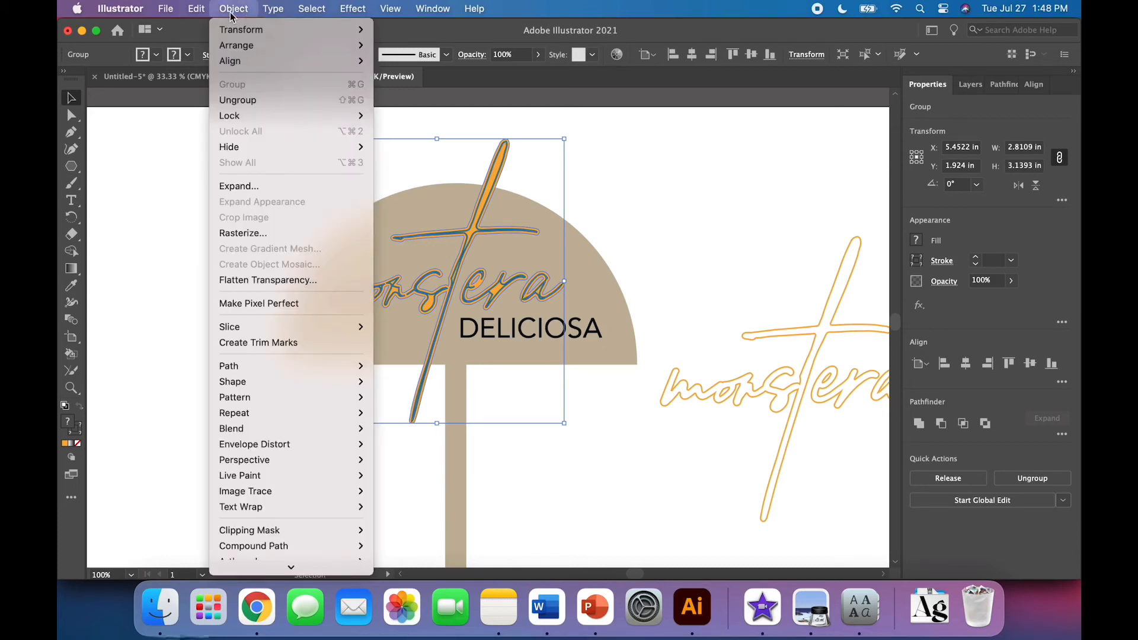
left_click(243, 97)
left_click(217, 237)
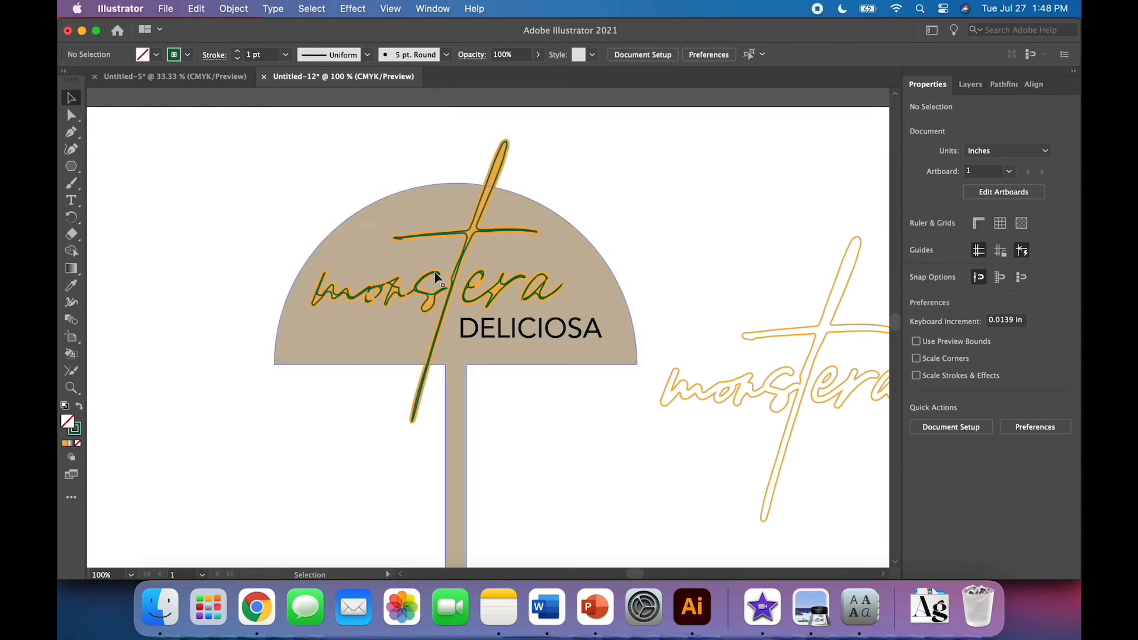
Select and delete the orange offset layer of the monstera lettering on the canopy
key("super+equal")
key("super+equal")
key("super+equal")
key("super+equal")
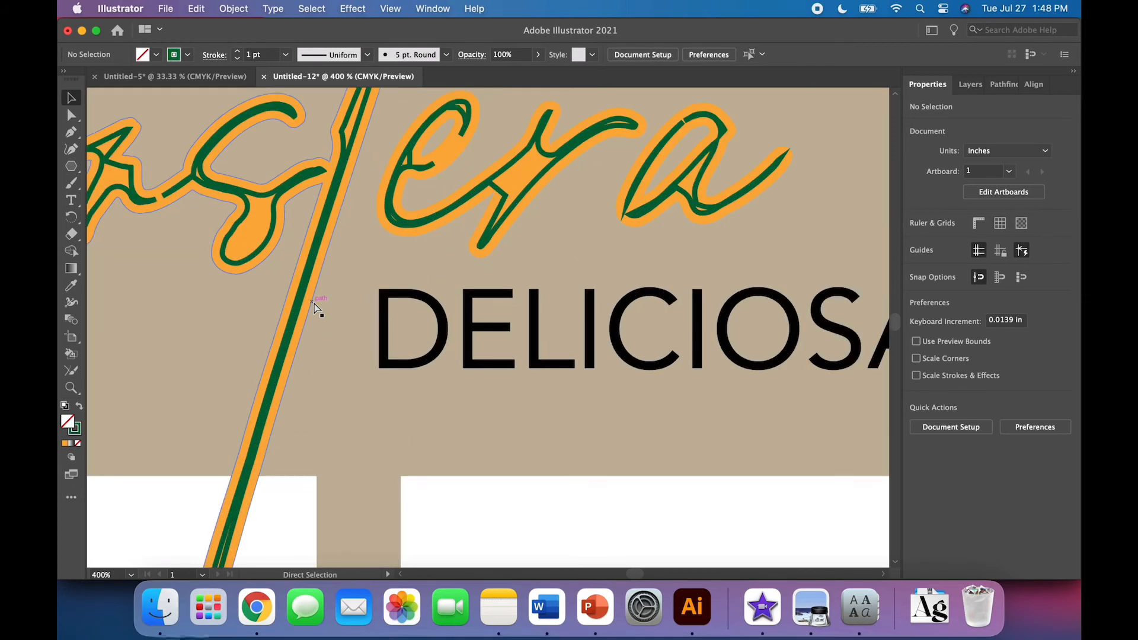
left_click(436, 231)
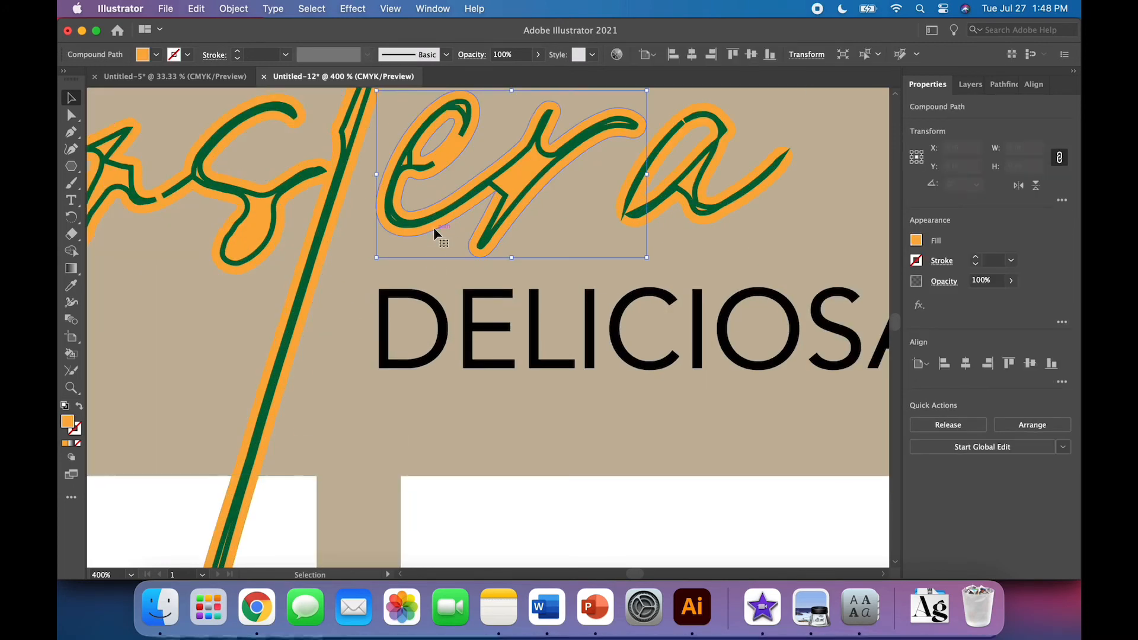
key("super+minus")
key("super+minus")
key("super+minus")
key("super+minus")
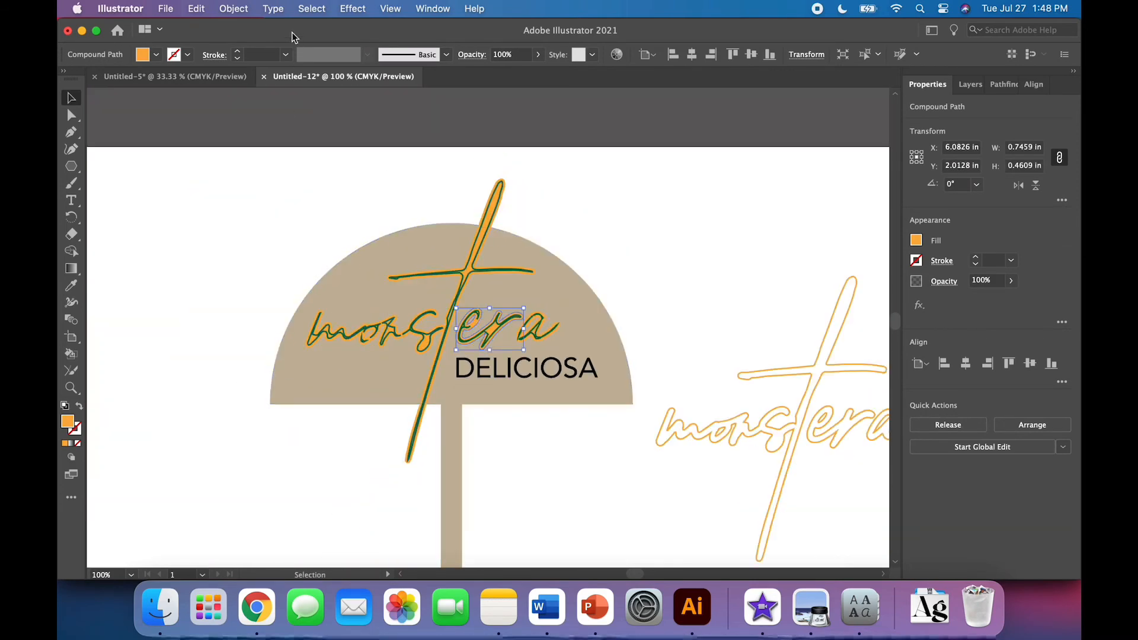
left_click(323, 8)
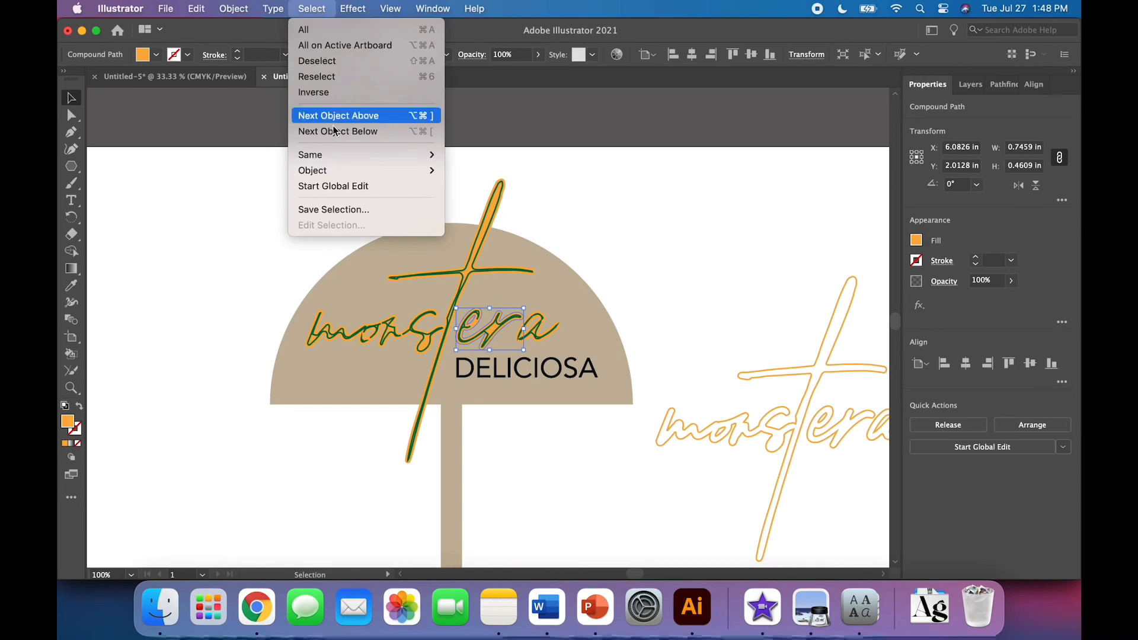
mouse_move(343, 156)
left_click(517, 217)
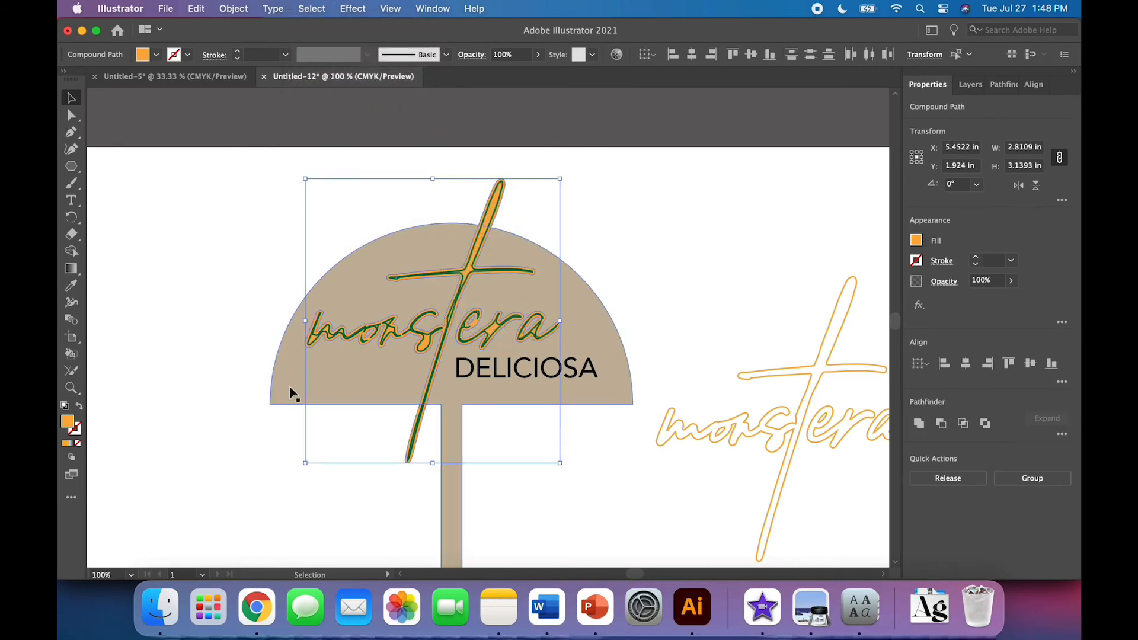
key("Delete")
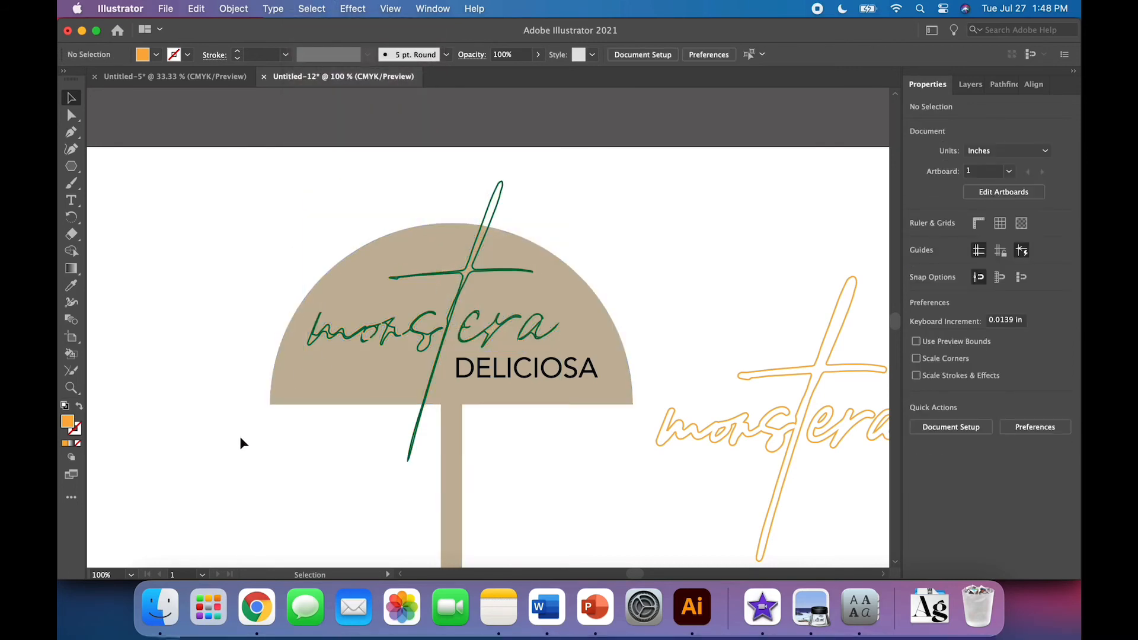
Turn the umbrella shape into an outline with no fill and a black stroke
scroll(239, 436, "down", 4)
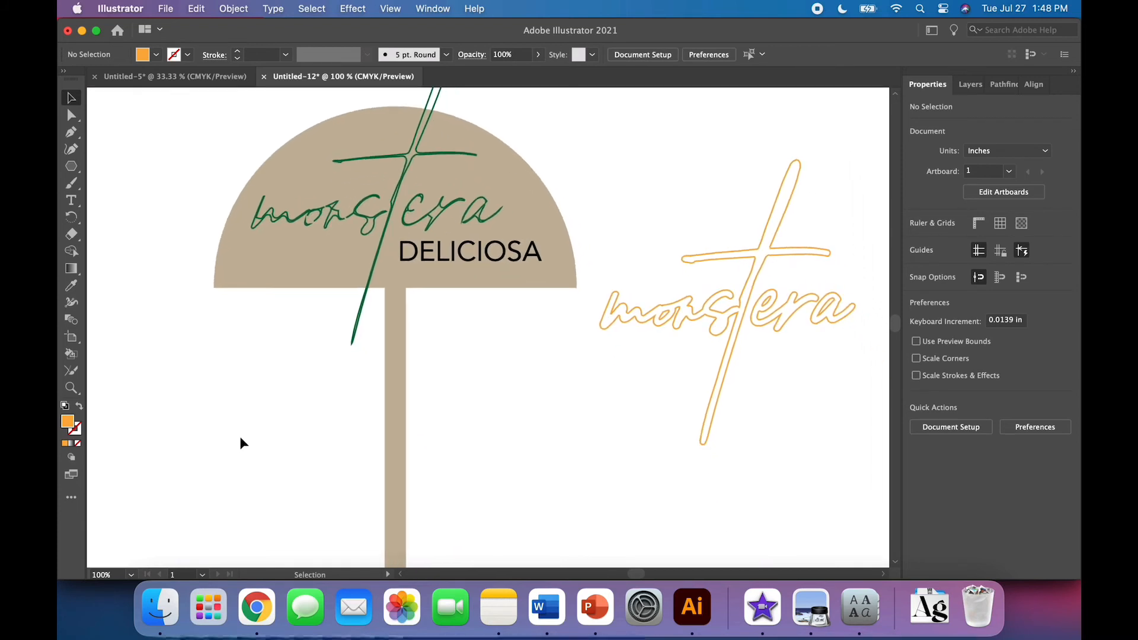
left_click(441, 259)
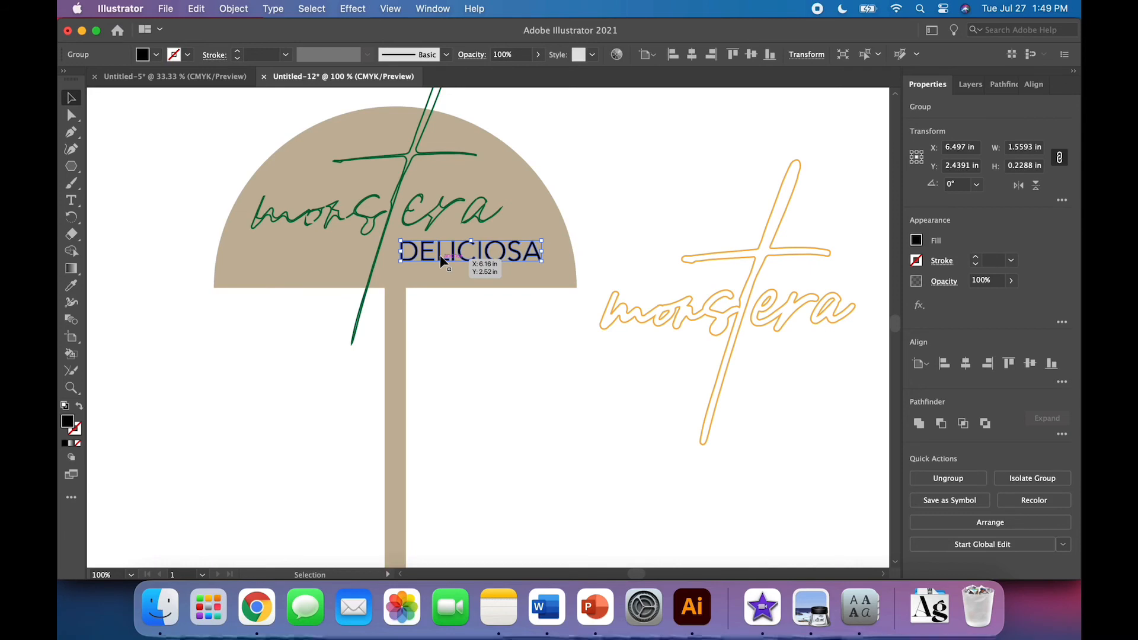
left_click(466, 348)
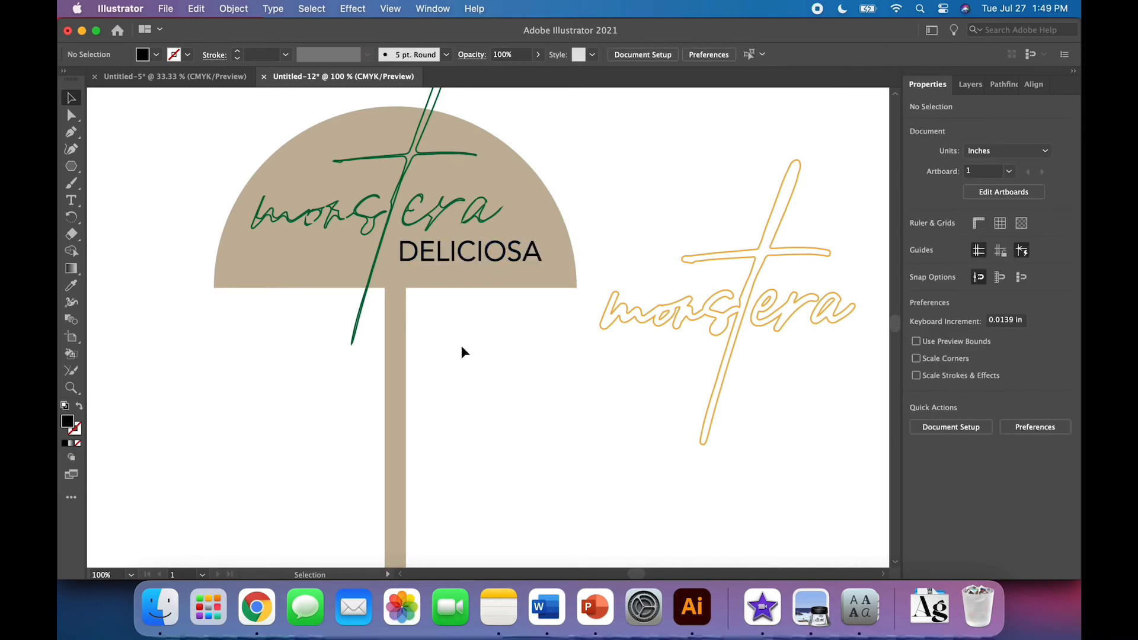
left_click(409, 405)
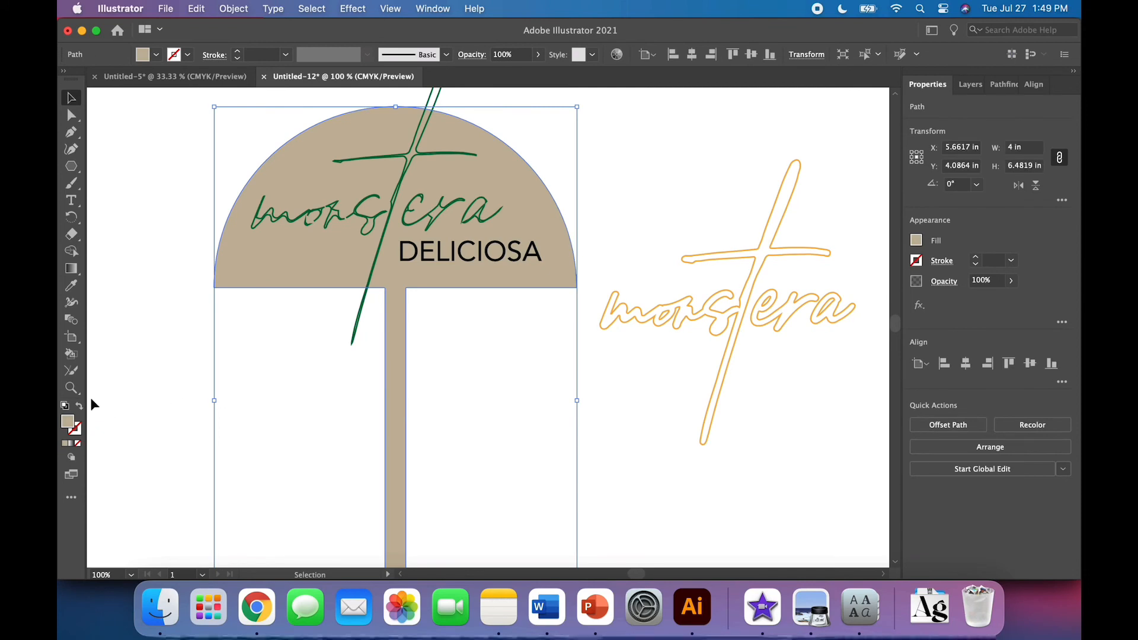
left_click(78, 443)
left_click(188, 54)
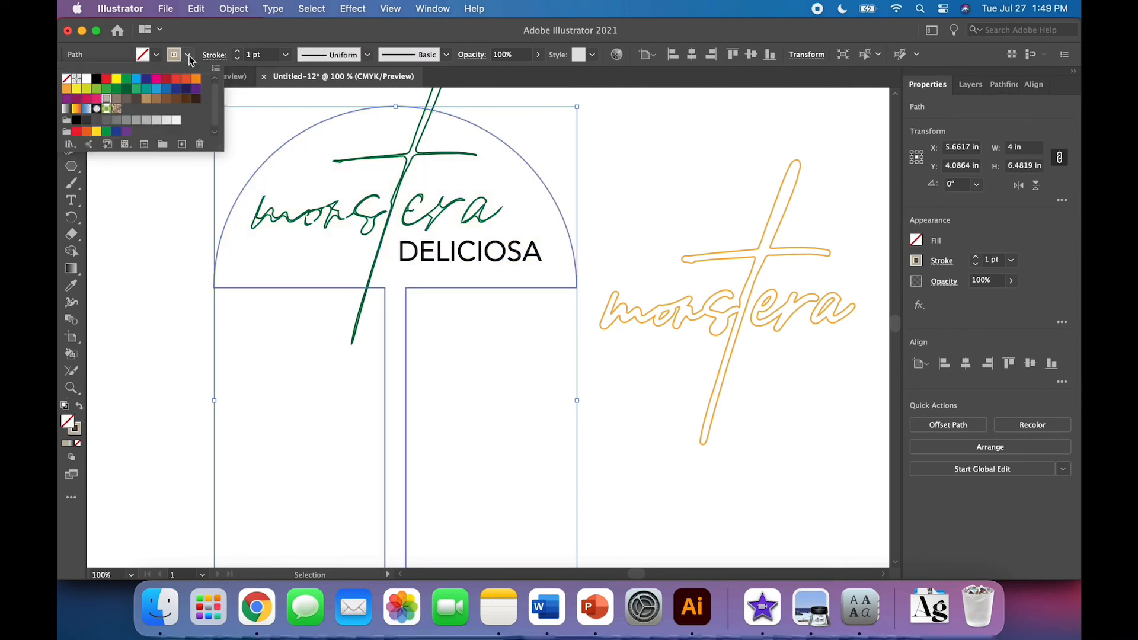
left_click(96, 79)
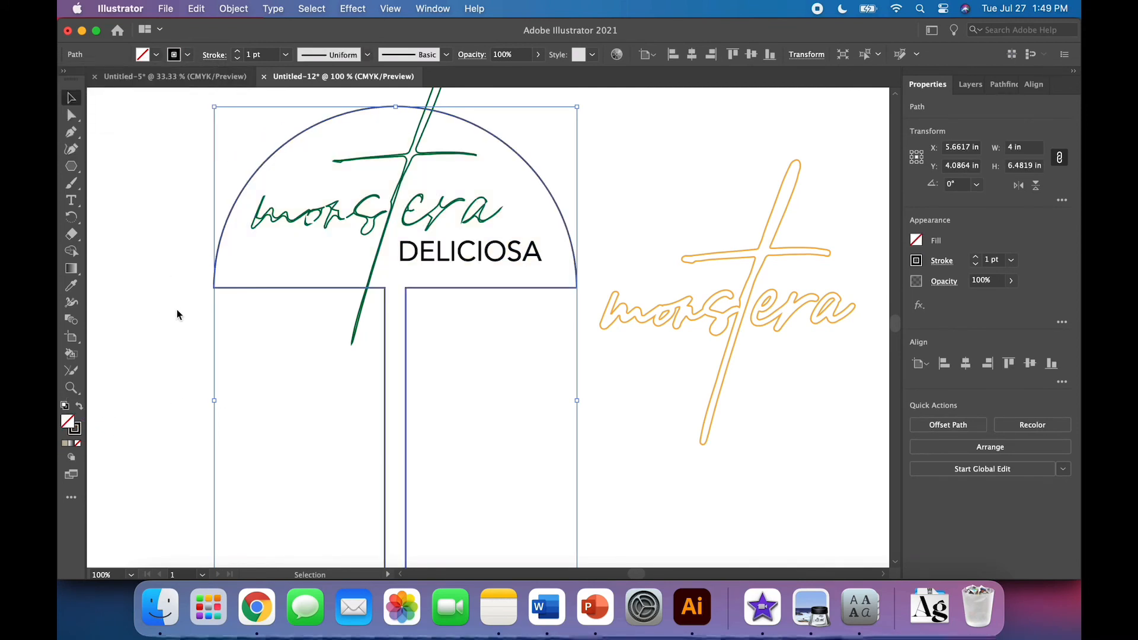
left_click(728, 444)
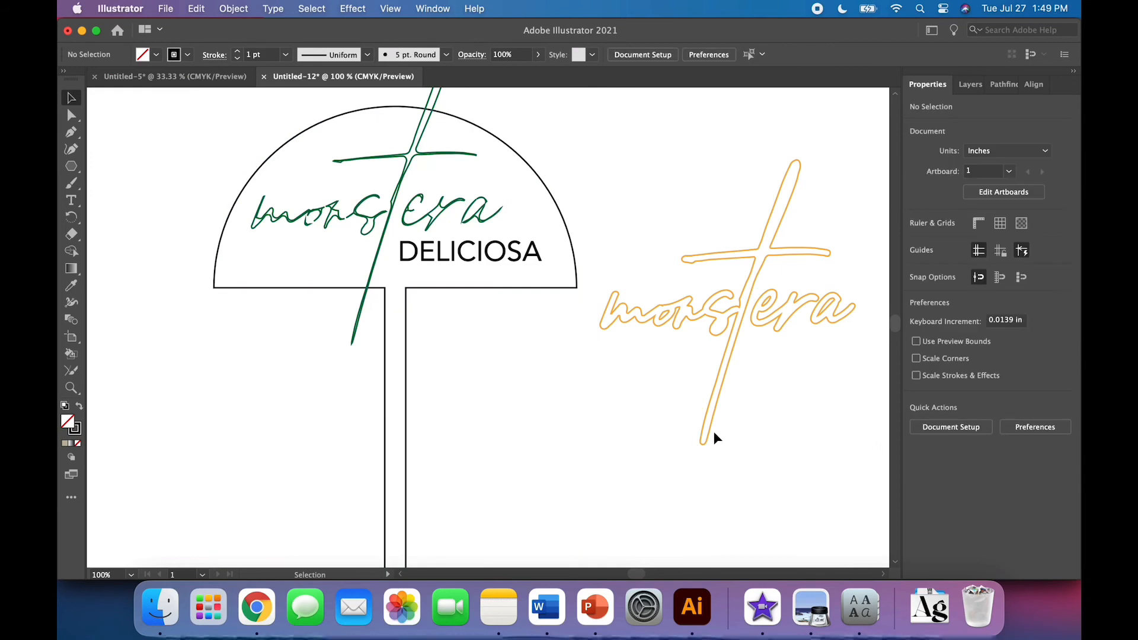
Change the stroke of the monstera copy beside the umbrella to black
left_click(713, 433)
left_click(190, 55)
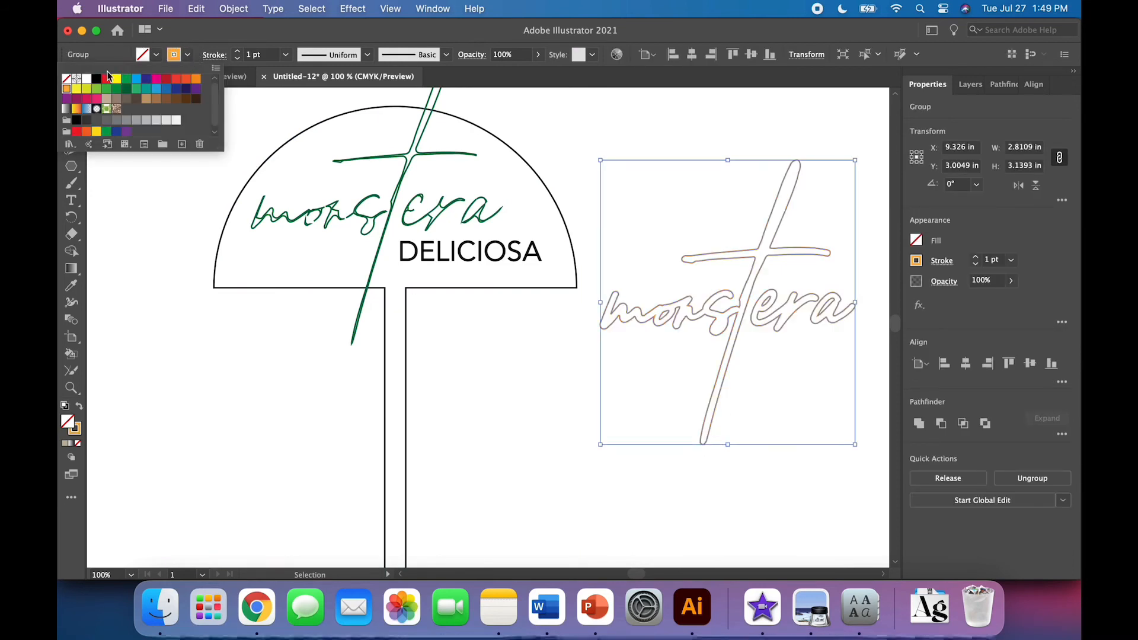
left_click(95, 80)
left_click(187, 329)
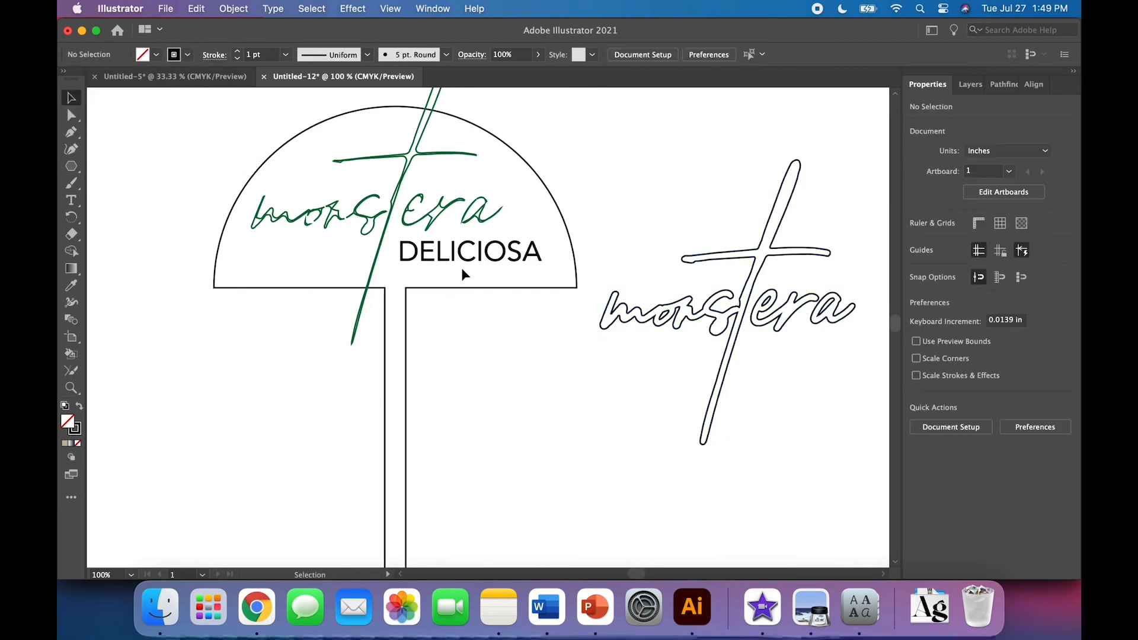
Erase the ends of the lettering's long stroke that stick out above and below the canopy with the Eraser
left_click(448, 261)
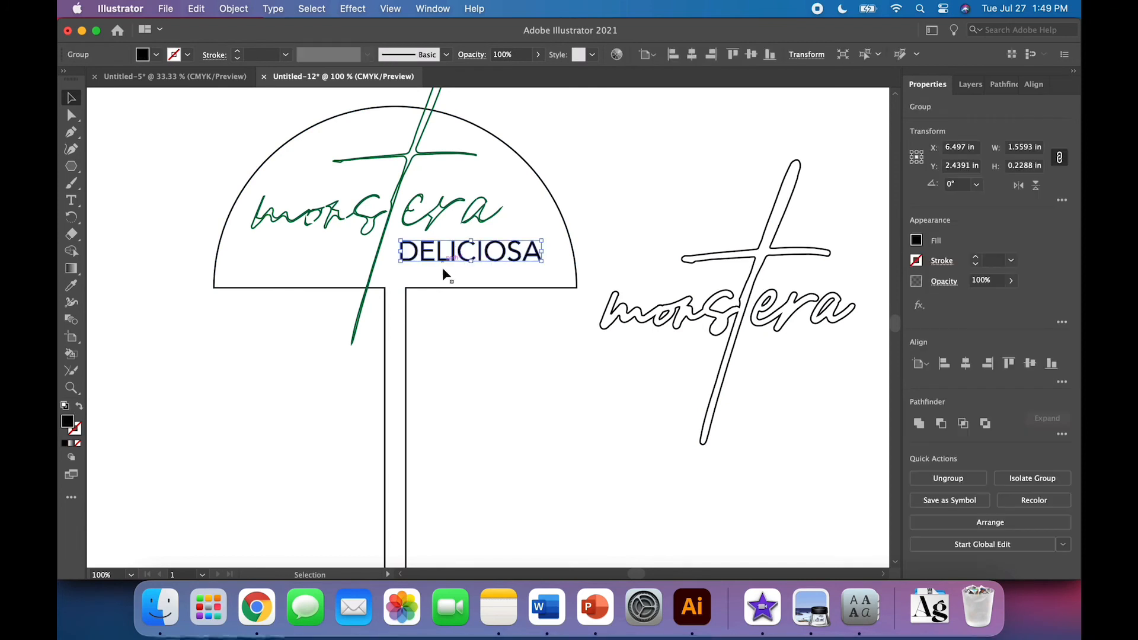
left_click(452, 342)
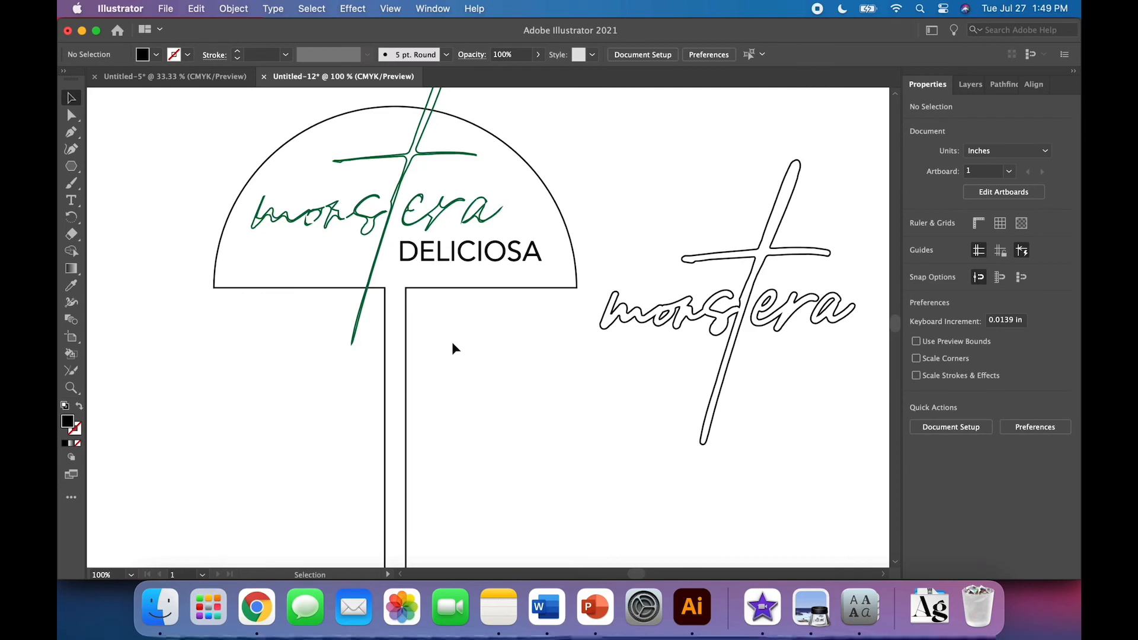
scroll(452, 342, "up", 3)
scroll(452, 342, "down", 3)
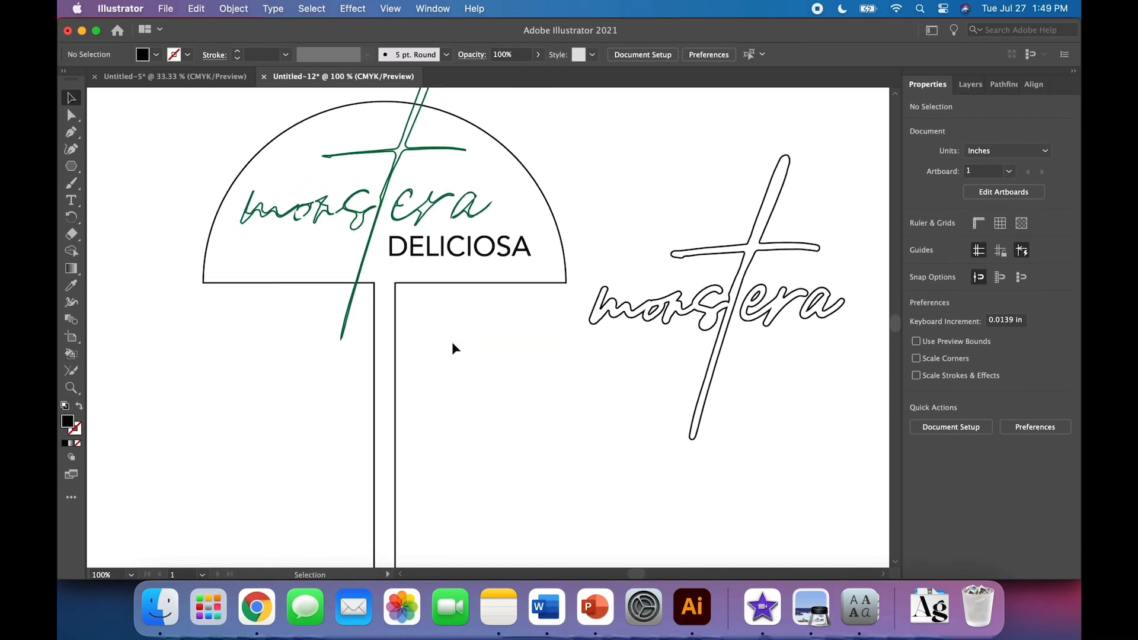
scroll(453, 343, "up", 3)
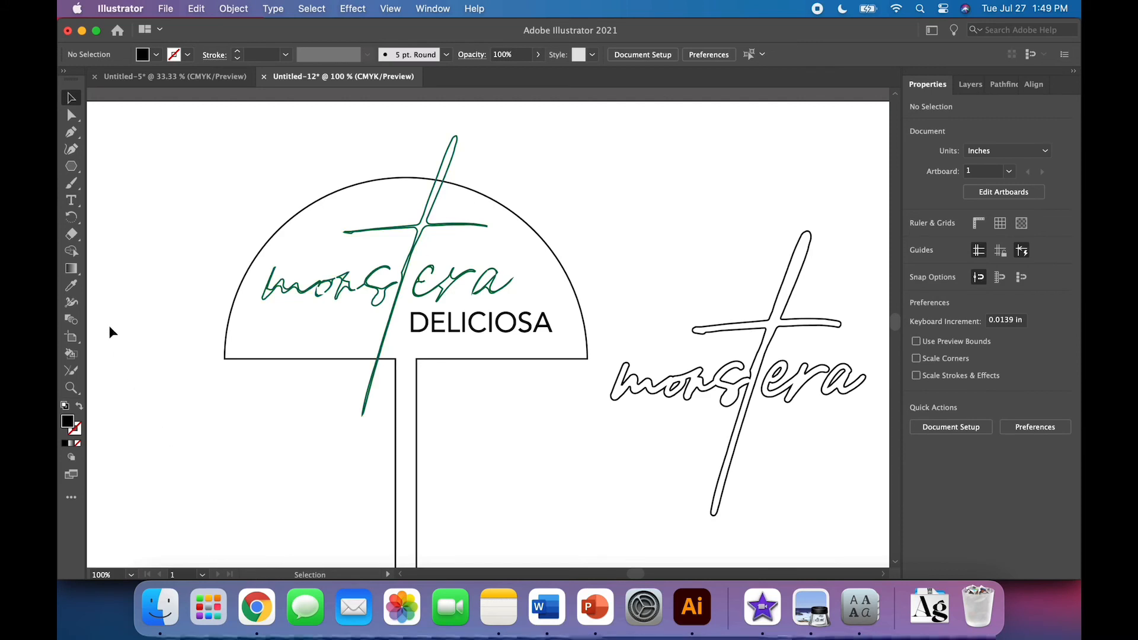
left_click(72, 237)
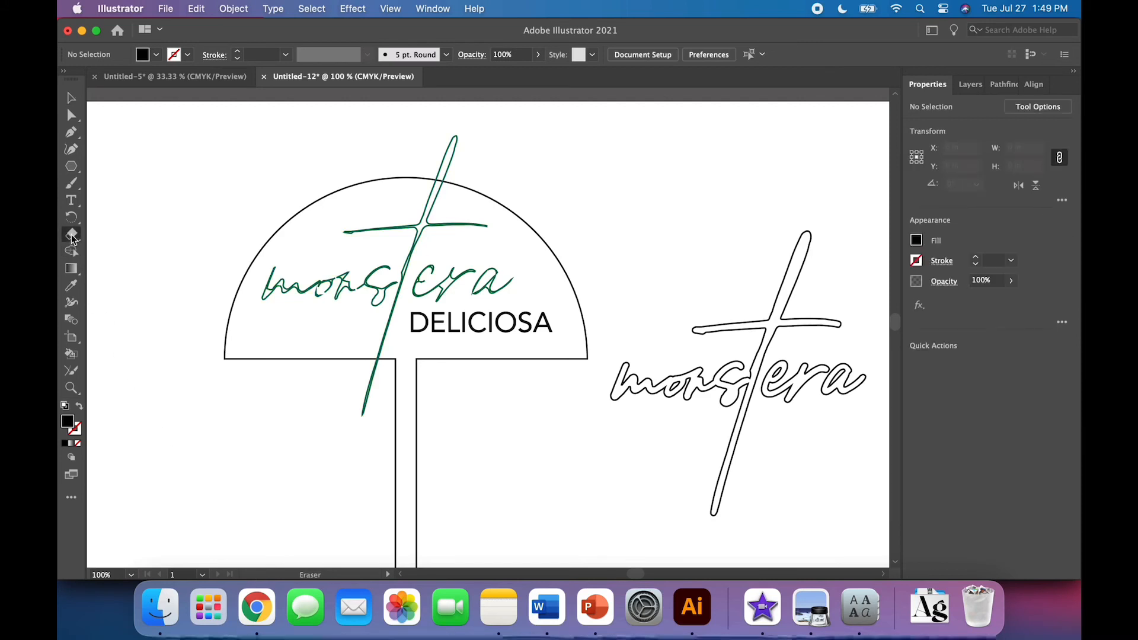
mouse_move(461, 139)
left_mouse_down()
mouse_move(442, 145)
mouse_move(457, 158)
mouse_move(441, 165)
left_mouse_up()
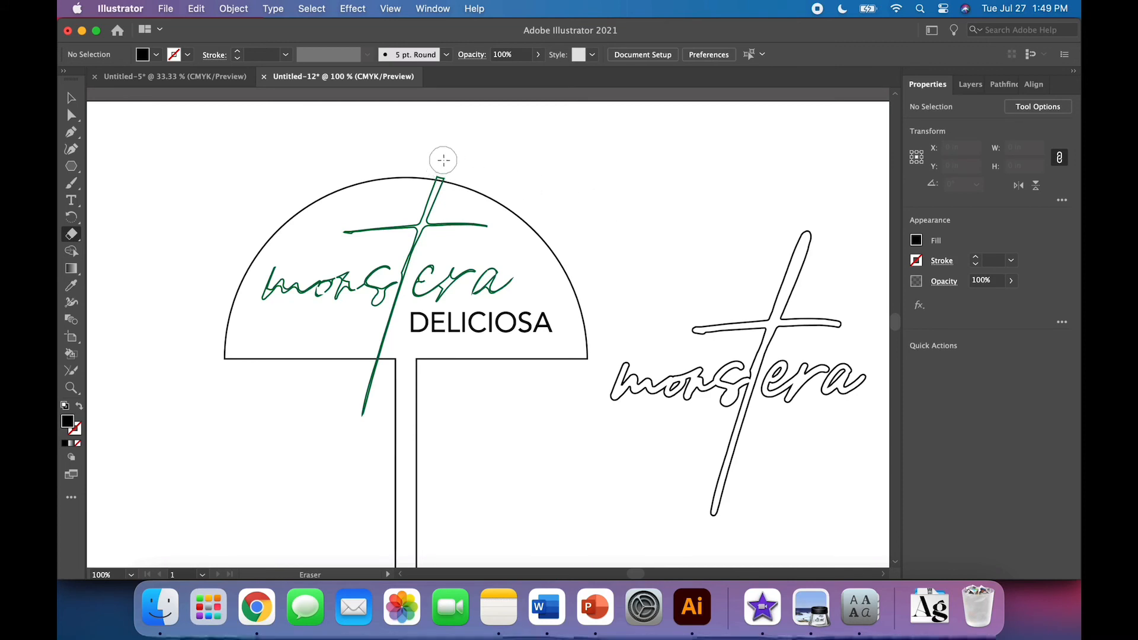
left_click_drag(358, 436, 374, 373)
left_click(70, 93)
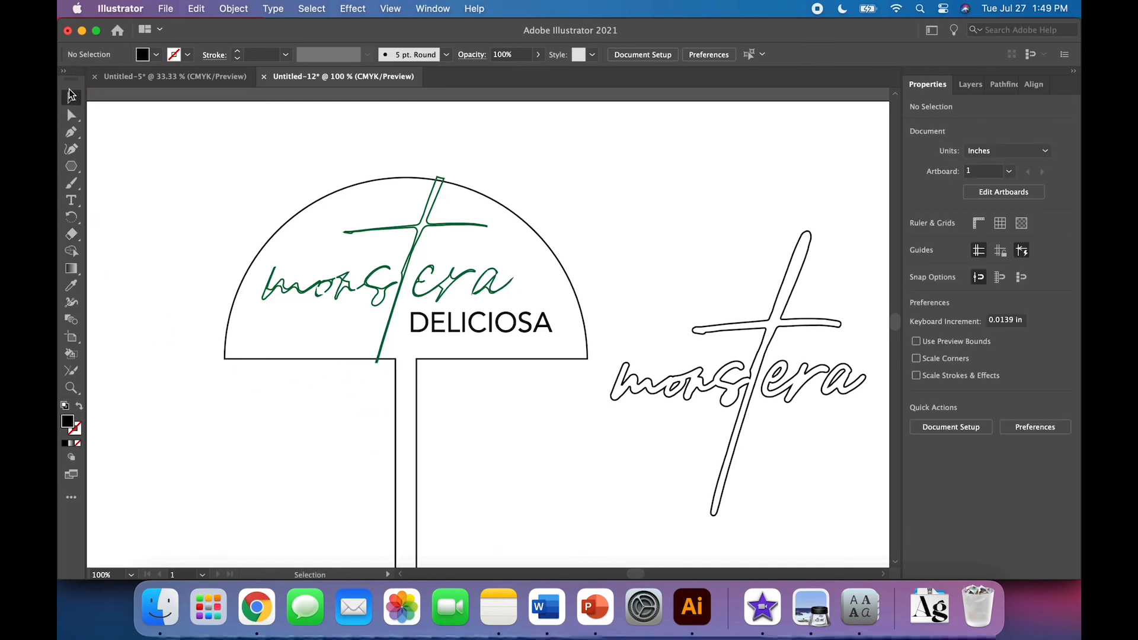
Remove the umbrella outline and erase the remaining top tip of the lettering's long stroke
left_click(258, 255)
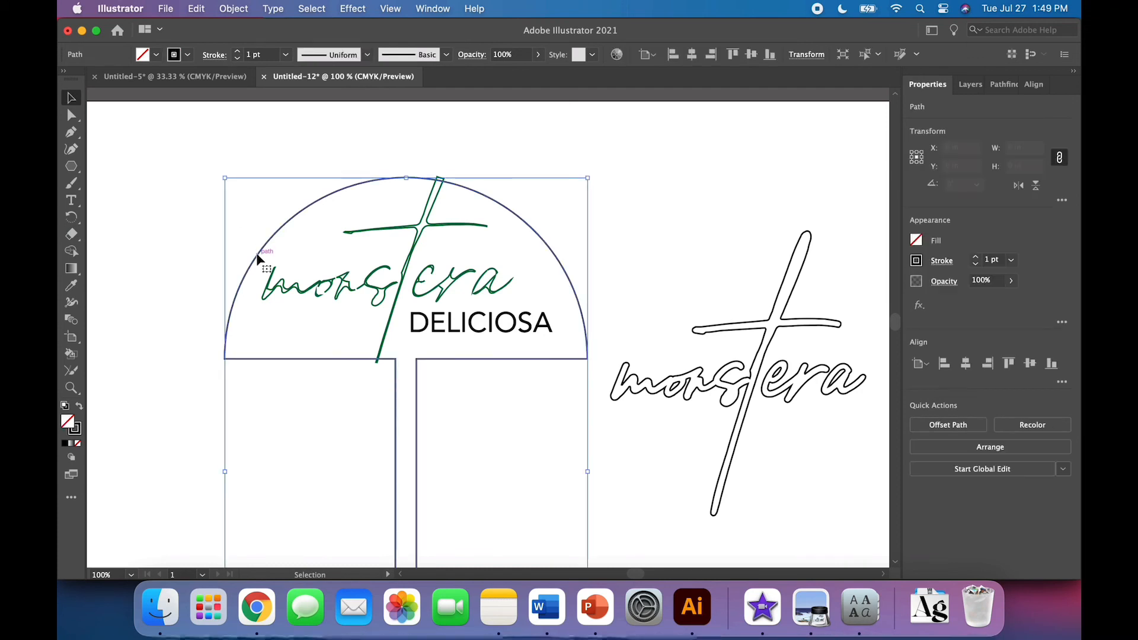
scroll(173, 330, "down", 1)
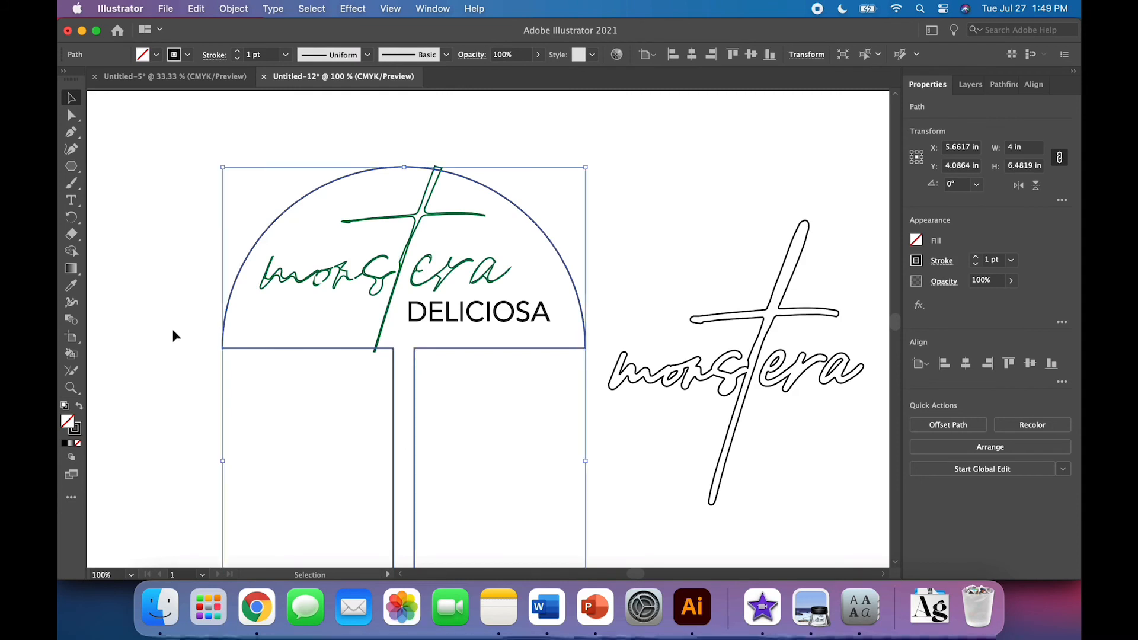
key("Delete")
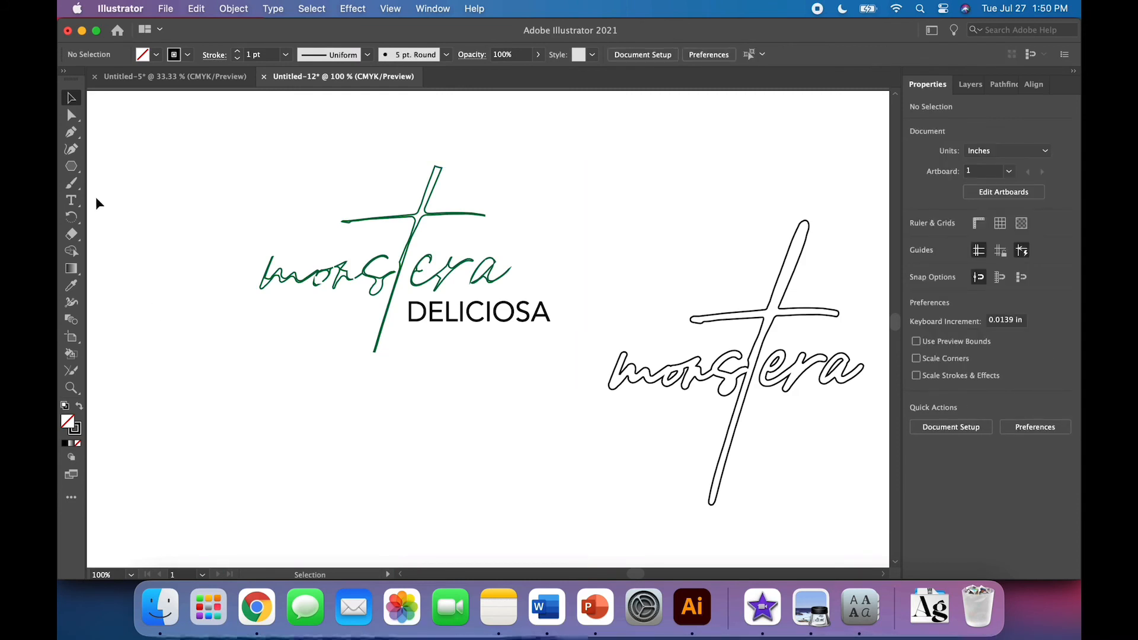
left_click(71, 234)
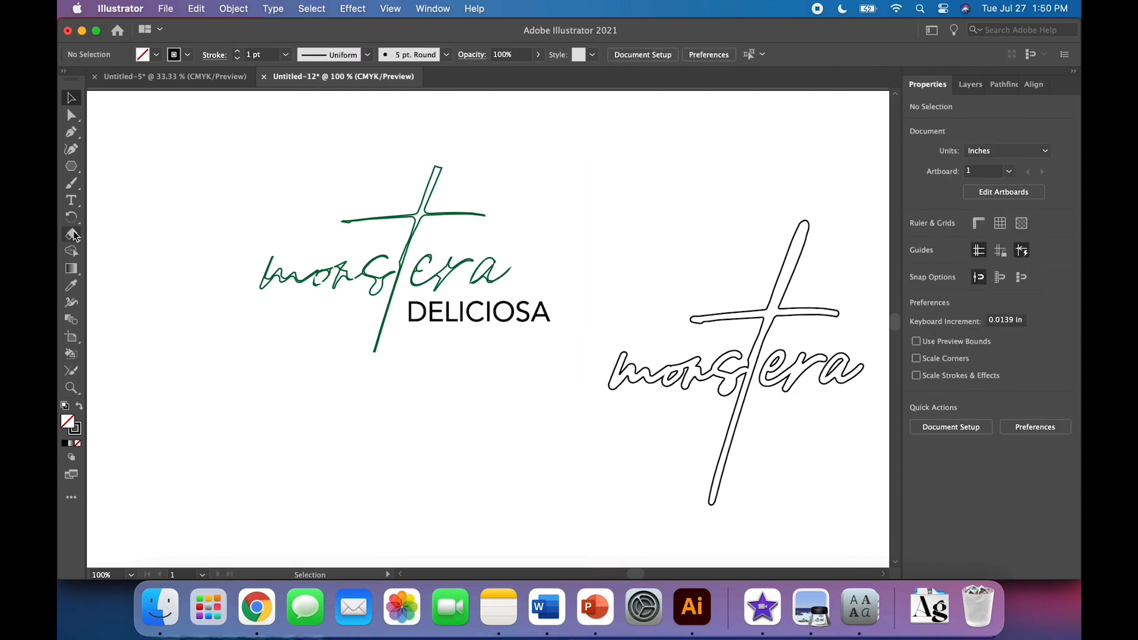
left_click(442, 160)
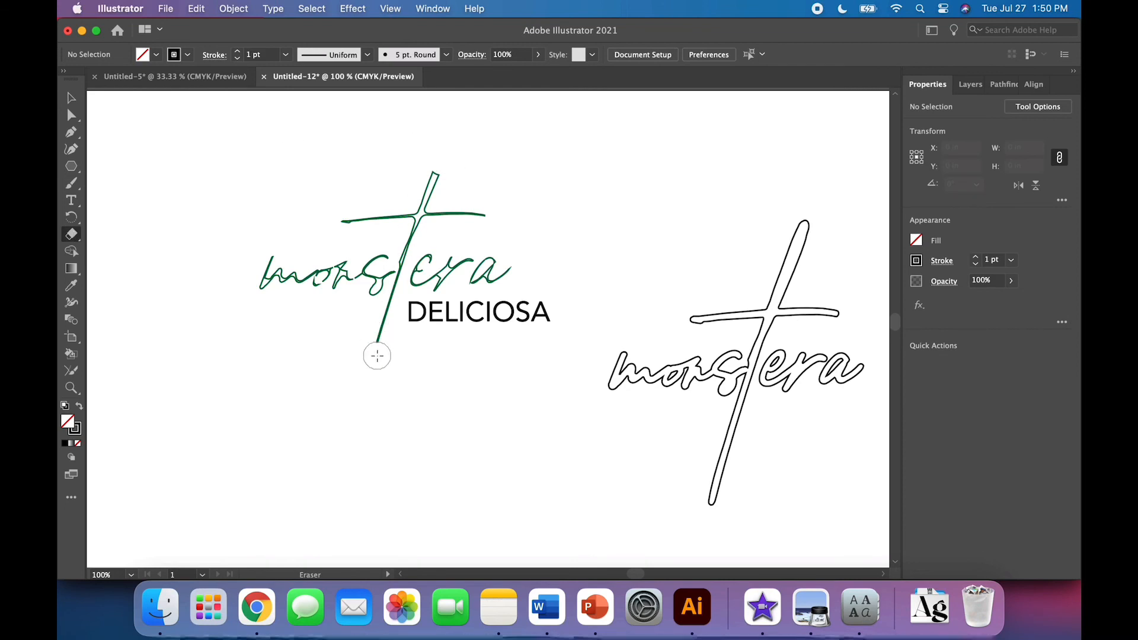
Paste the umbrella outline back in place
left_click(196, 9)
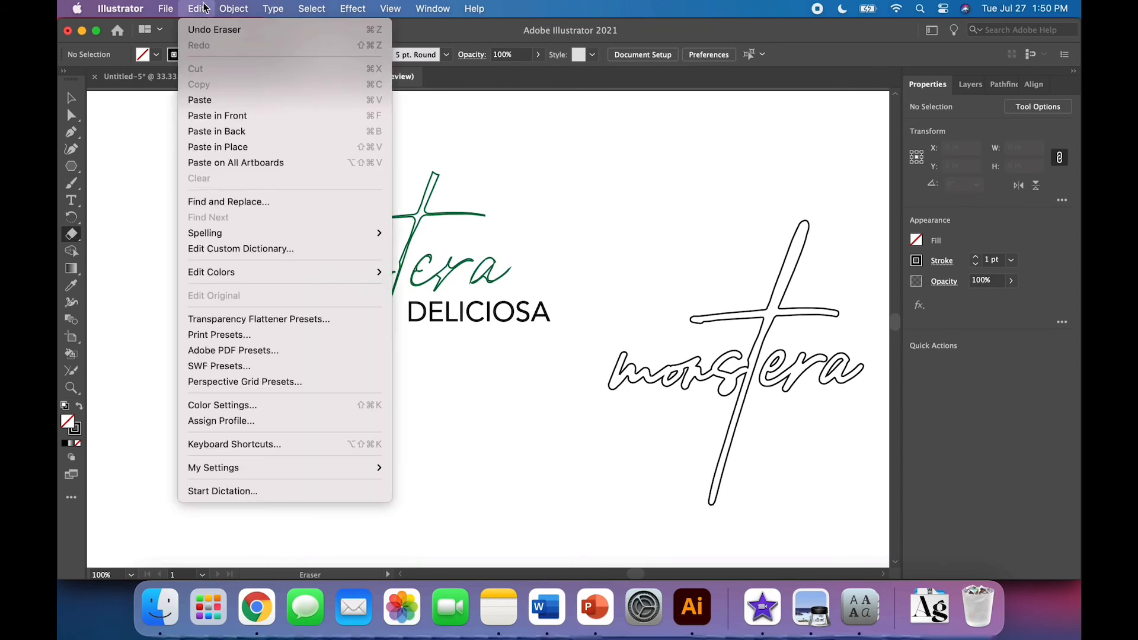
left_click(208, 147)
key("v")
left_click(154, 293)
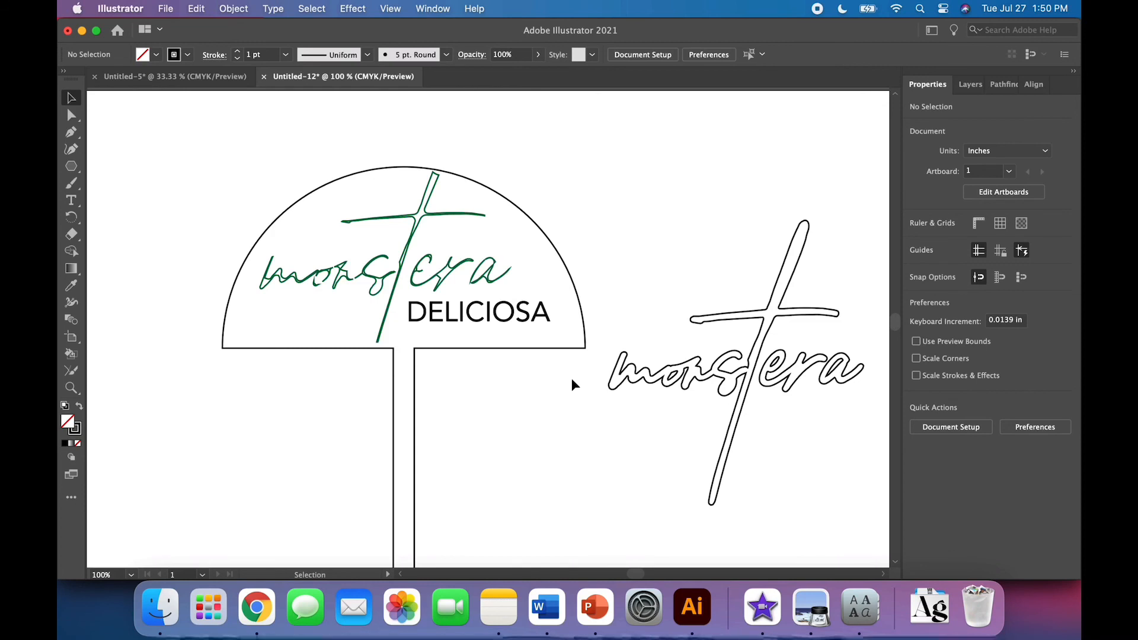
Zoom out to review the complete umbrella design and the monstera copy
key("a")
key("super+minus")
key("super+minus")
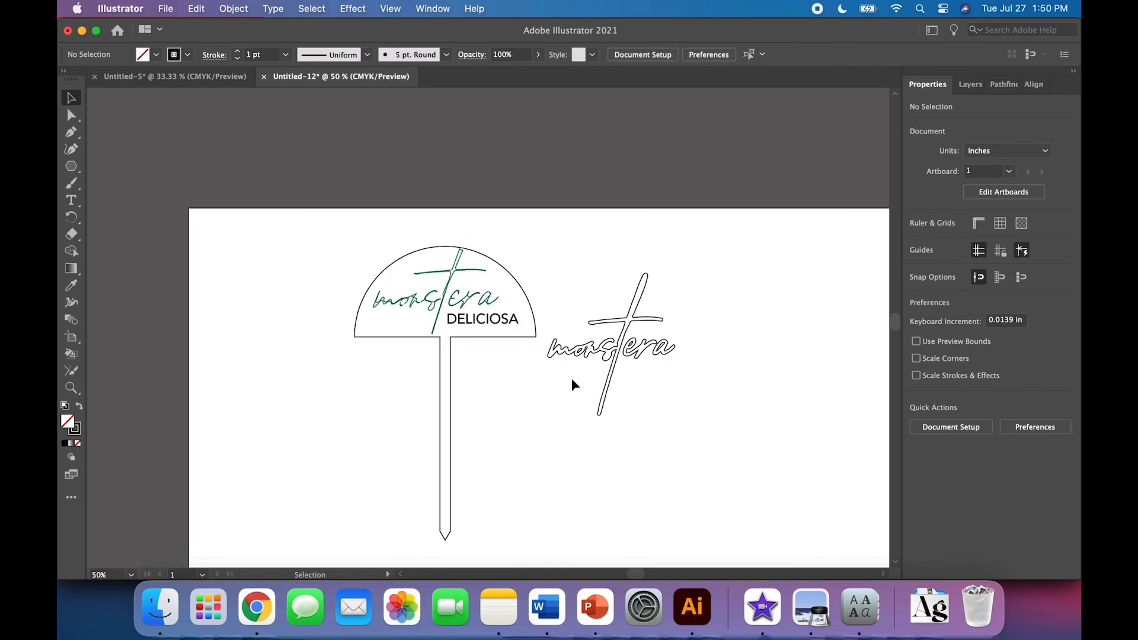
scroll(572, 380, "down", 3)
scroll(572, 380, "right", 4)
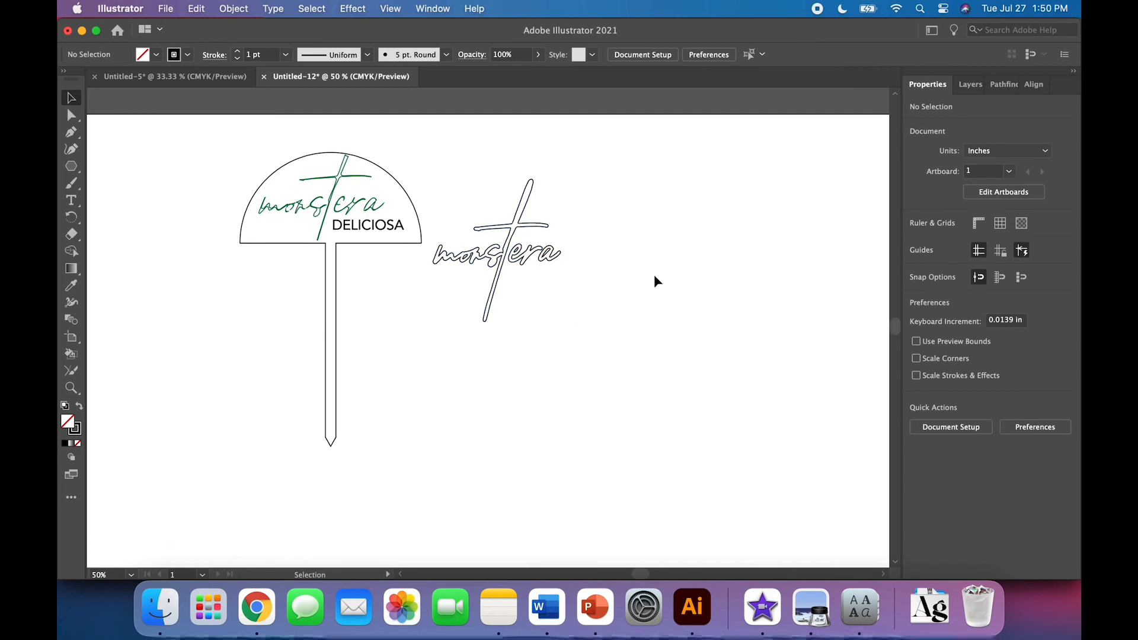
scroll(653, 275, "down", 1)
scroll(653, 275, "left", 1)
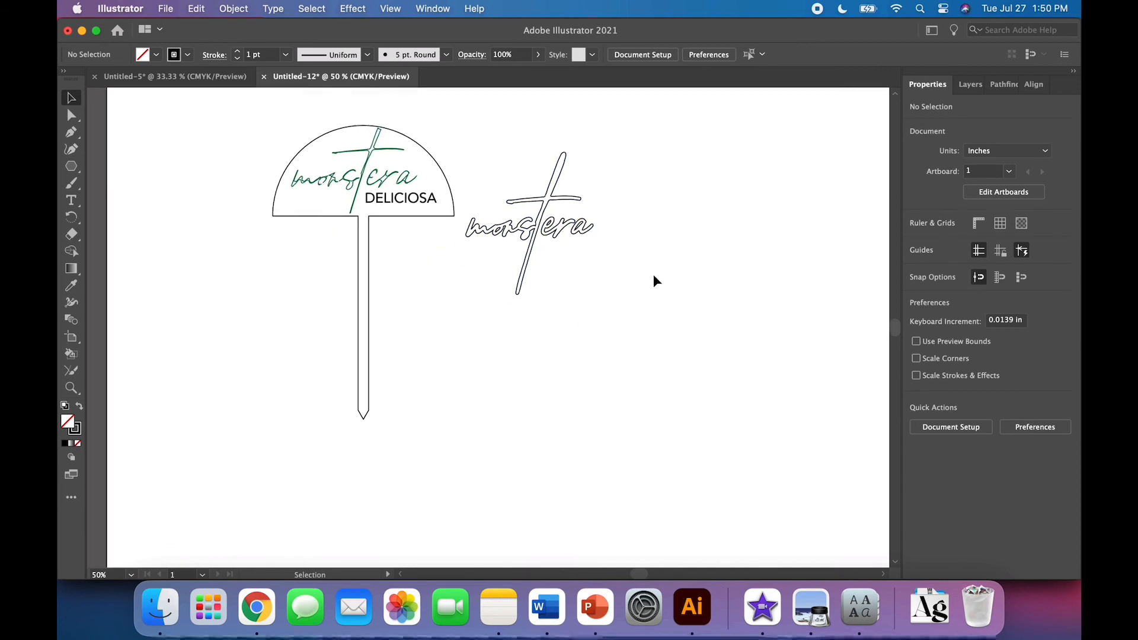